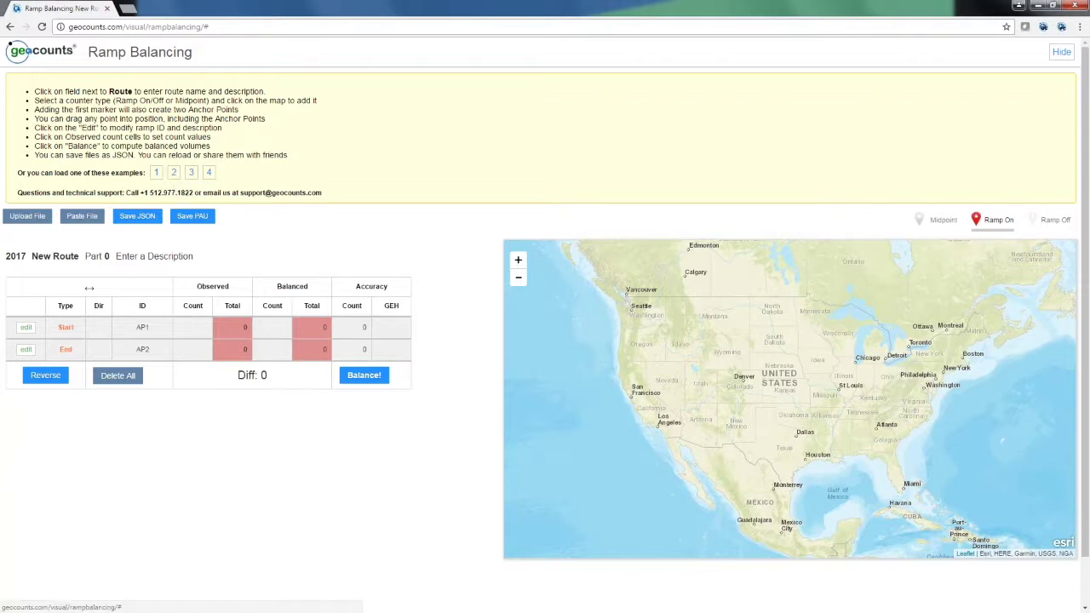
Load example 2 (SH-221), clearing the current analysis, and maximize the browser window
drag(267, 11, 333, 85)
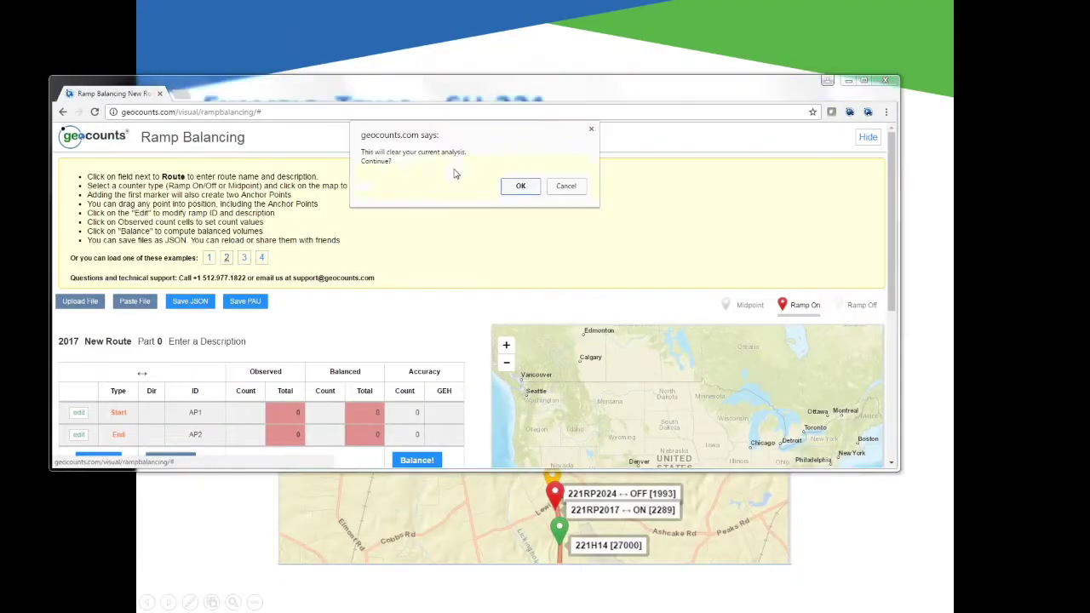
click(511, 187)
key(super+Up)
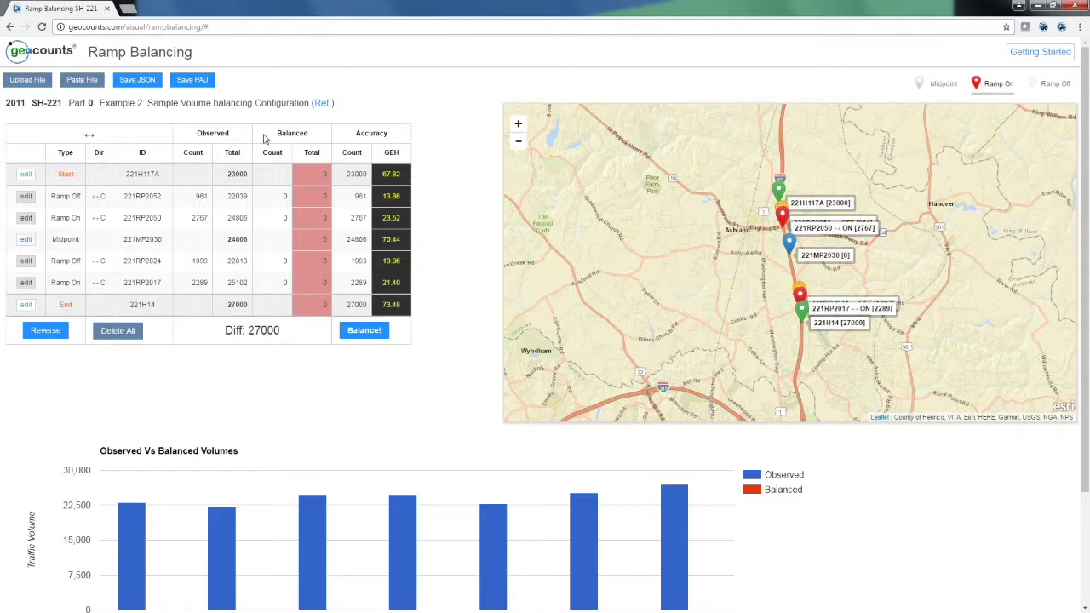
View the station ID and description of on-ramp 221RP2017 and close its details without editing
click(783, 218)
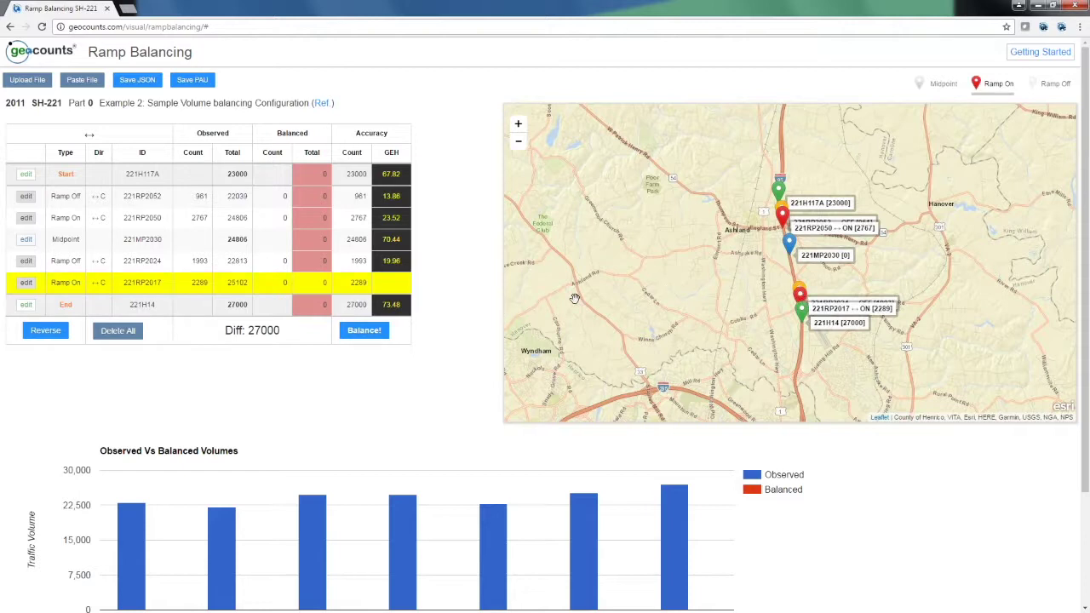
click(27, 283)
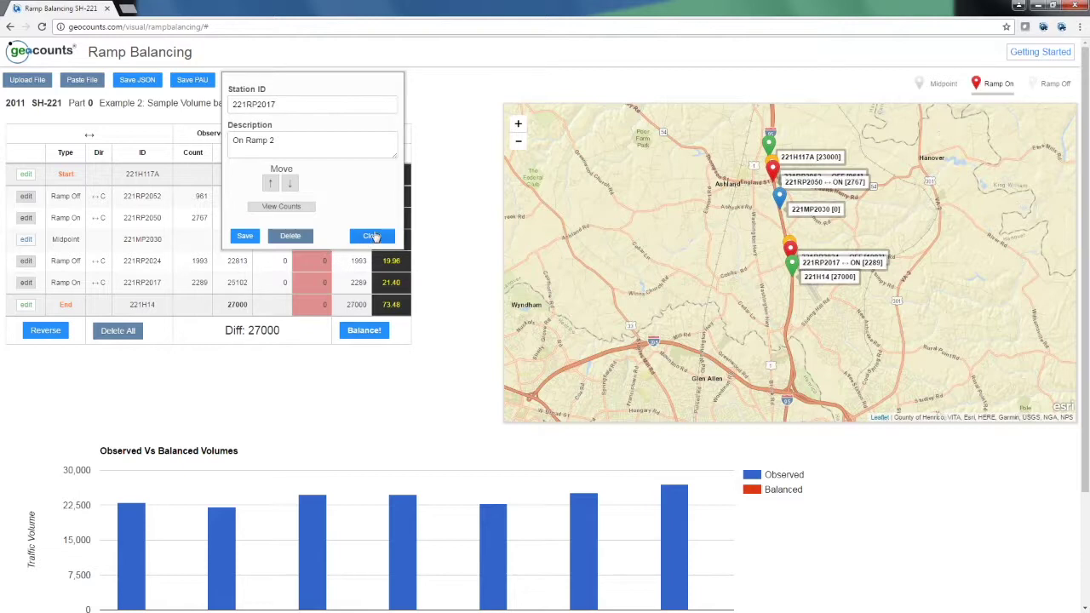
click(372, 237)
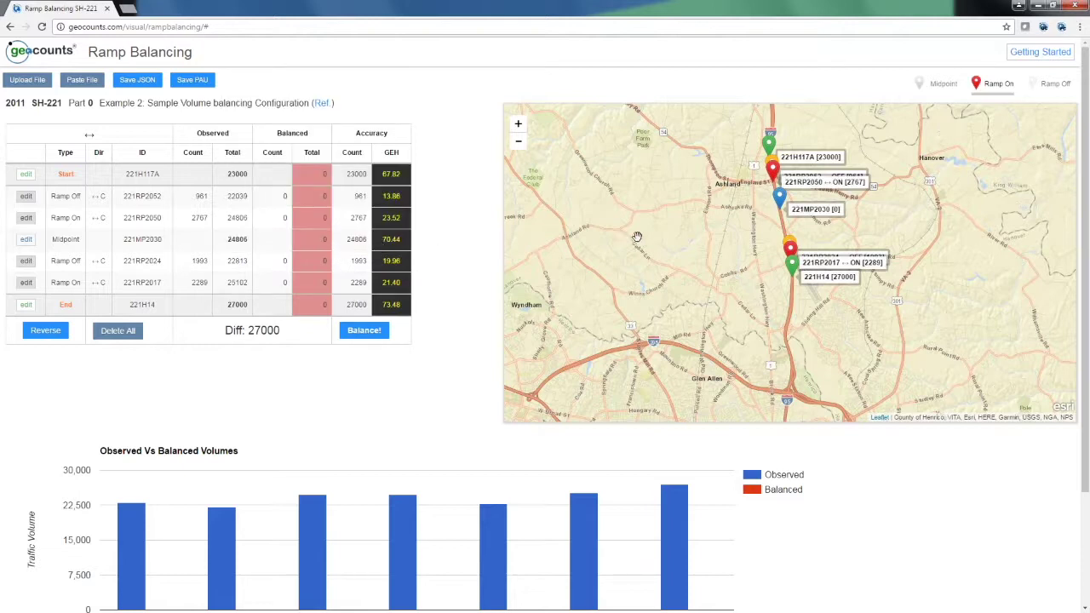
Compute the balanced volumes for the SH-221 route
drag(637, 237, 622, 271)
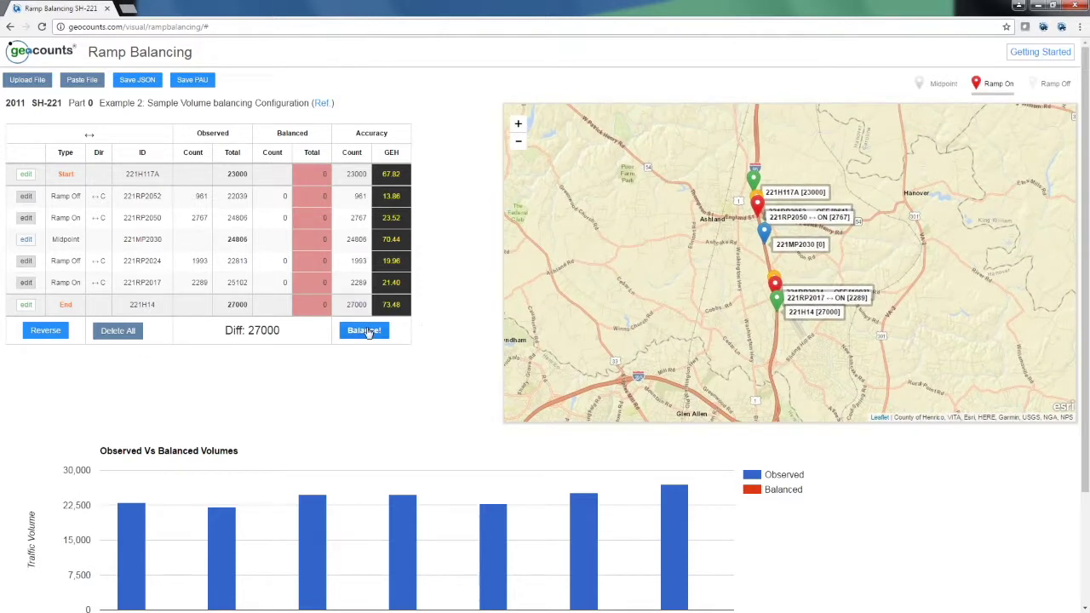
click(365, 335)
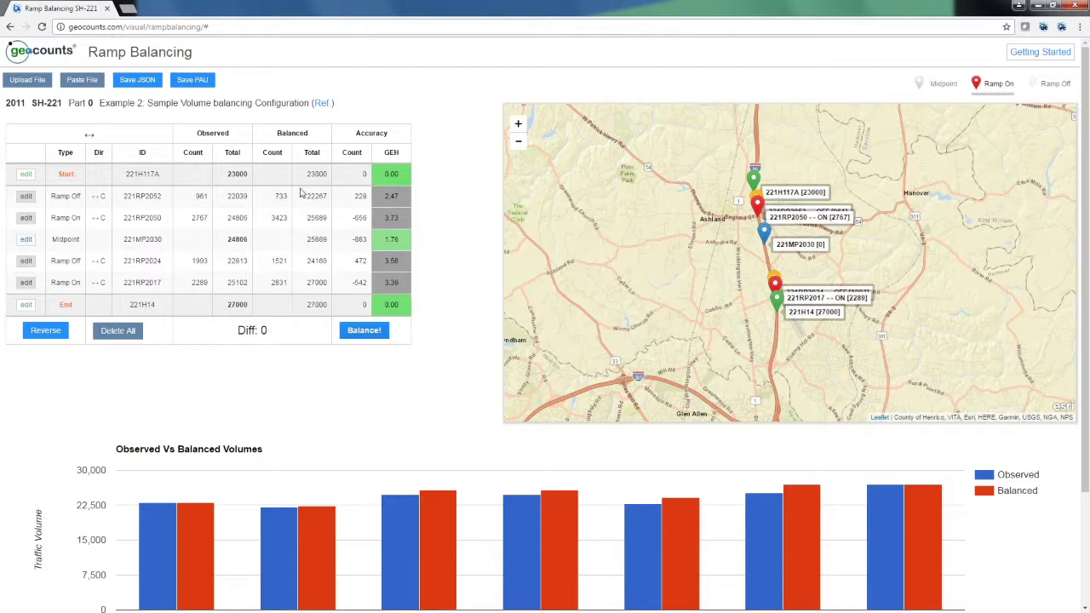
Examine the balanced columns, the observed total of off-ramp 221RP2052, and that ramp's location on the map
drag(276, 134, 308, 133)
click(247, 202)
double_click(235, 197)
mouse_move(756, 198)
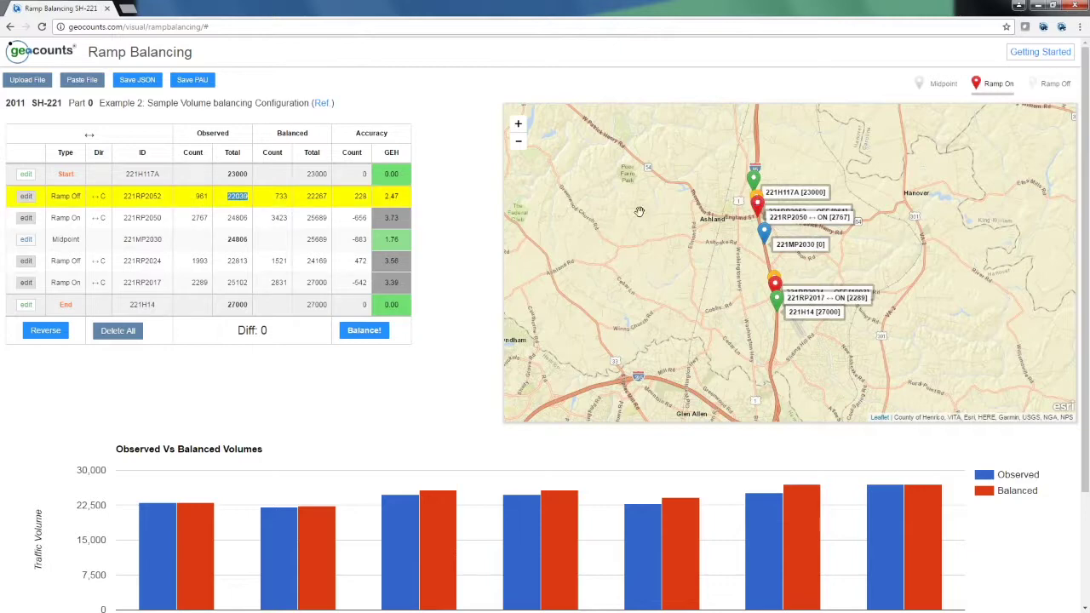
scroll(776, 217, up, 4)
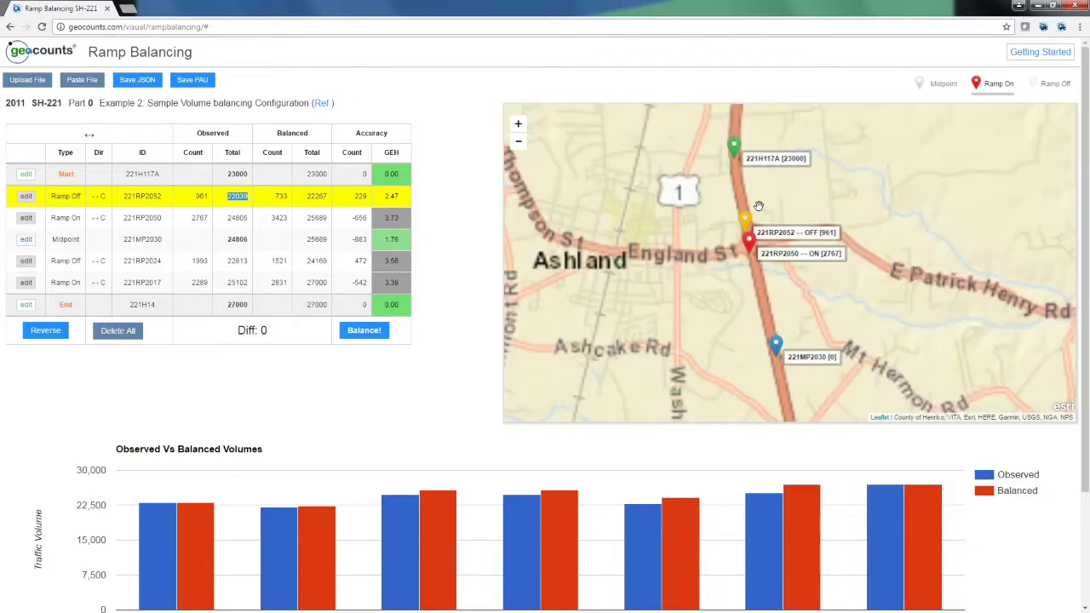
scroll(745, 212, up, 2)
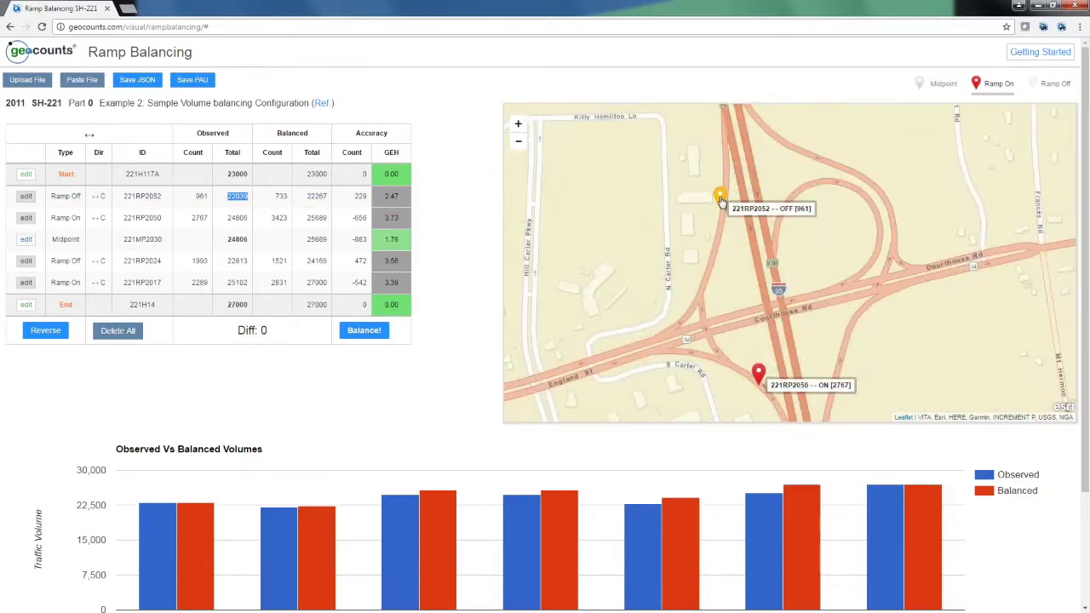
mouse_move(721, 200)
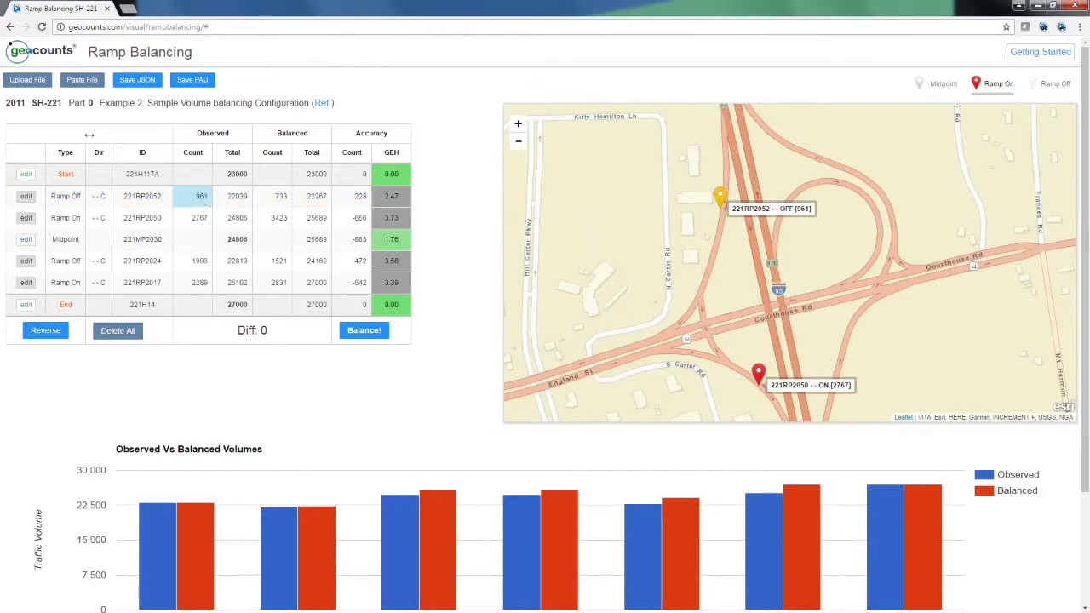
click(200, 196)
click(636, 127)
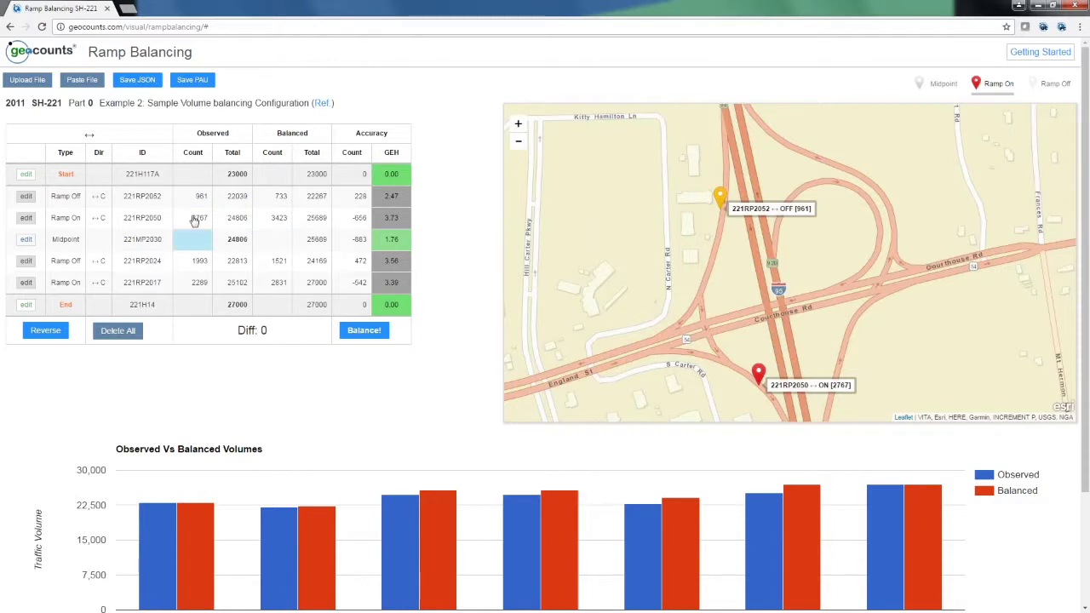
double_click(199, 197)
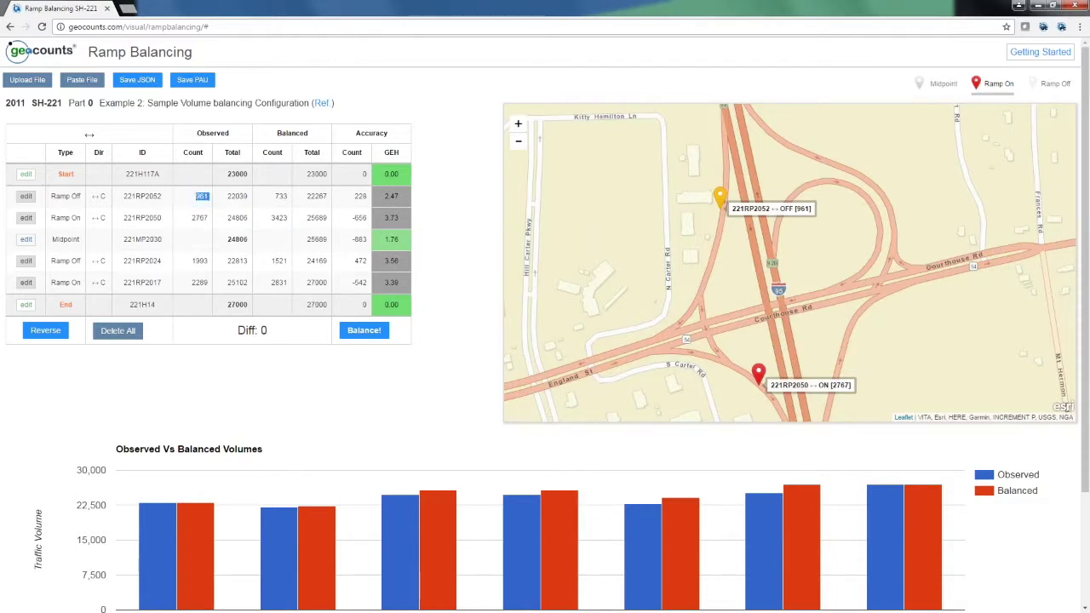
click(211, 198)
click(630, 127)
Examine the station positions along the highway on the map and the balanced total and location of midpoint 221MP2030
mouse_move(402, 200)
scroll(766, 260, down, 2)
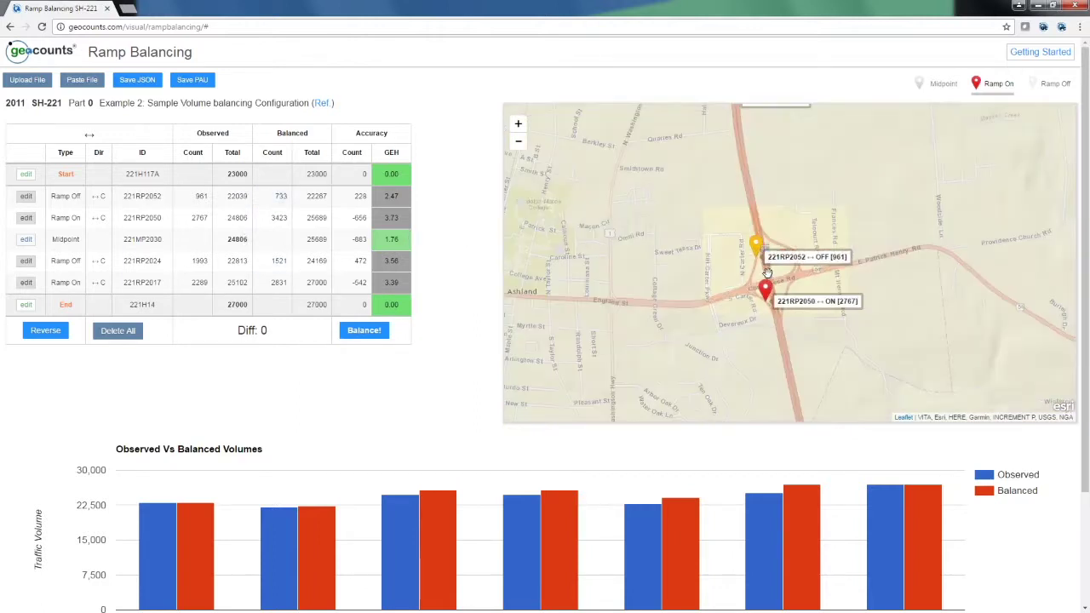
drag(801, 324, 735, 238)
scroll(744, 250, down, 1)
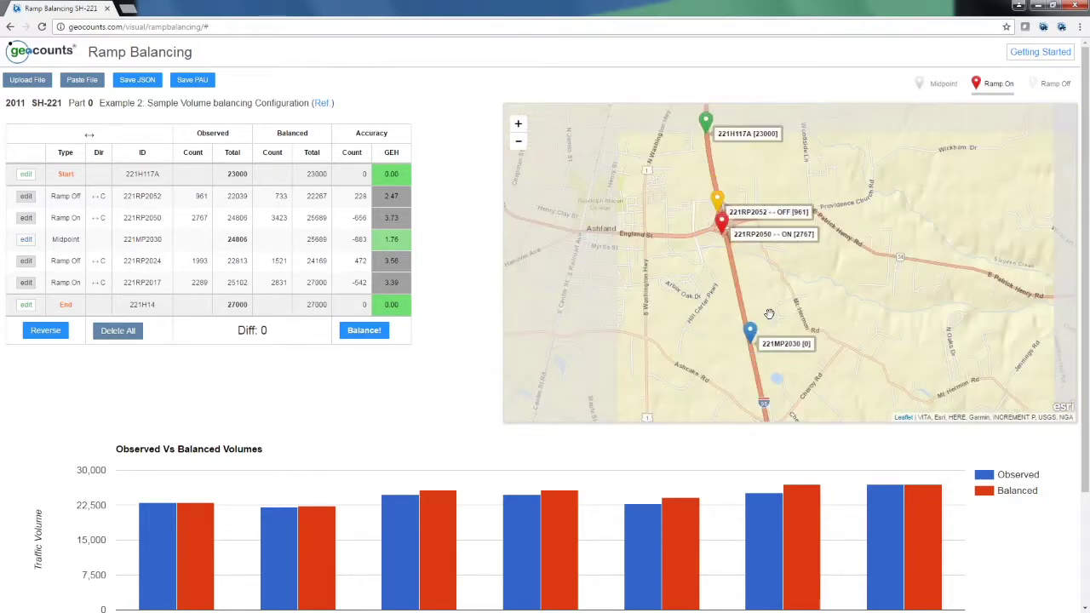
drag(766, 308, 732, 256)
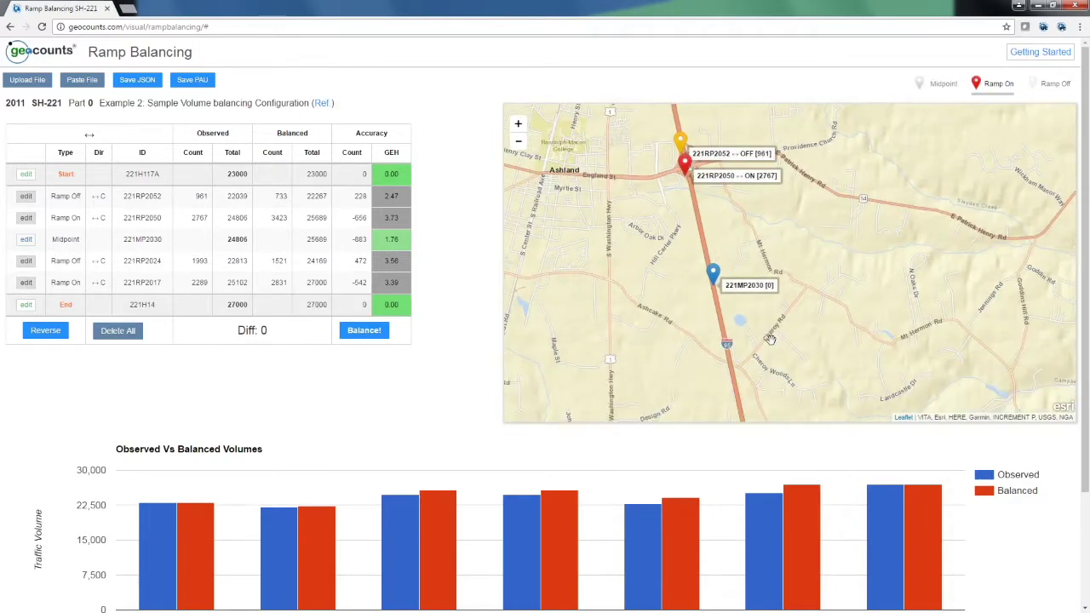
scroll(770, 339, down, 1)
drag(770, 339, 755, 280)
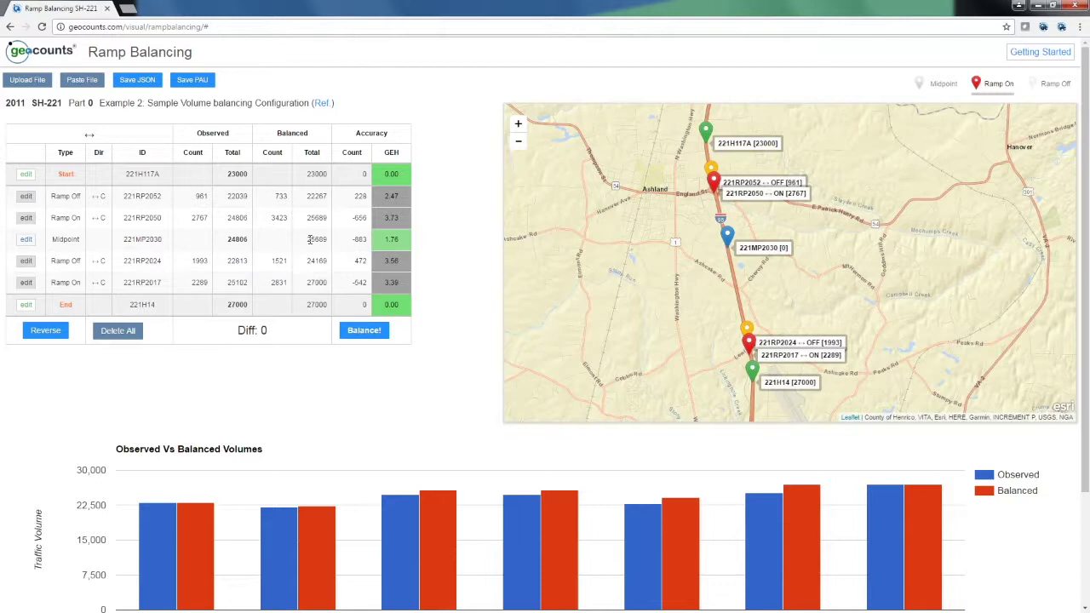
drag(306, 245, 324, 241)
scroll(715, 243, up, 3)
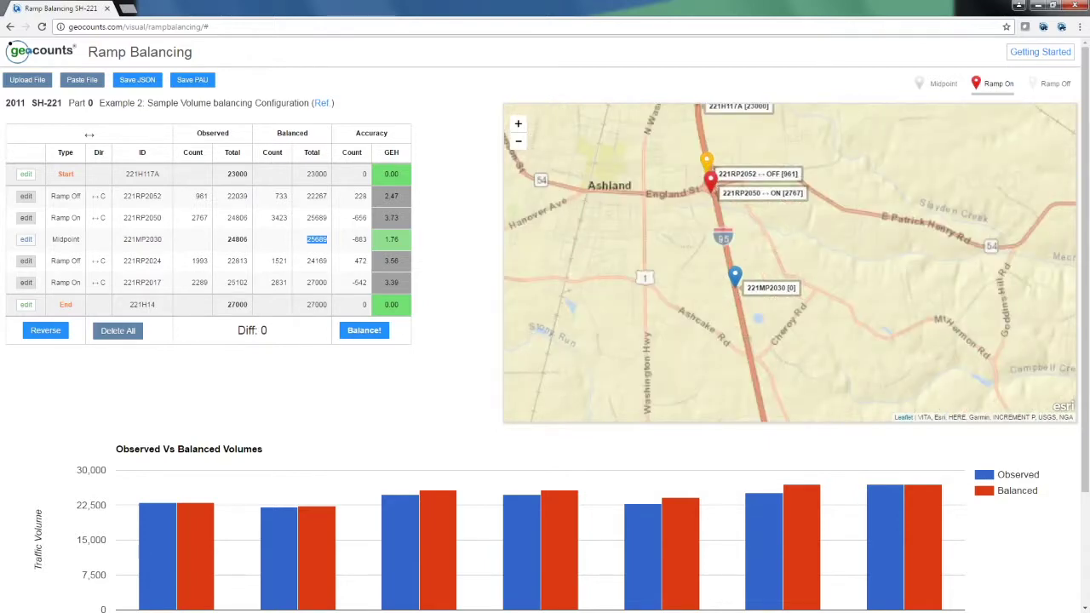
scroll(736, 283, up, 1)
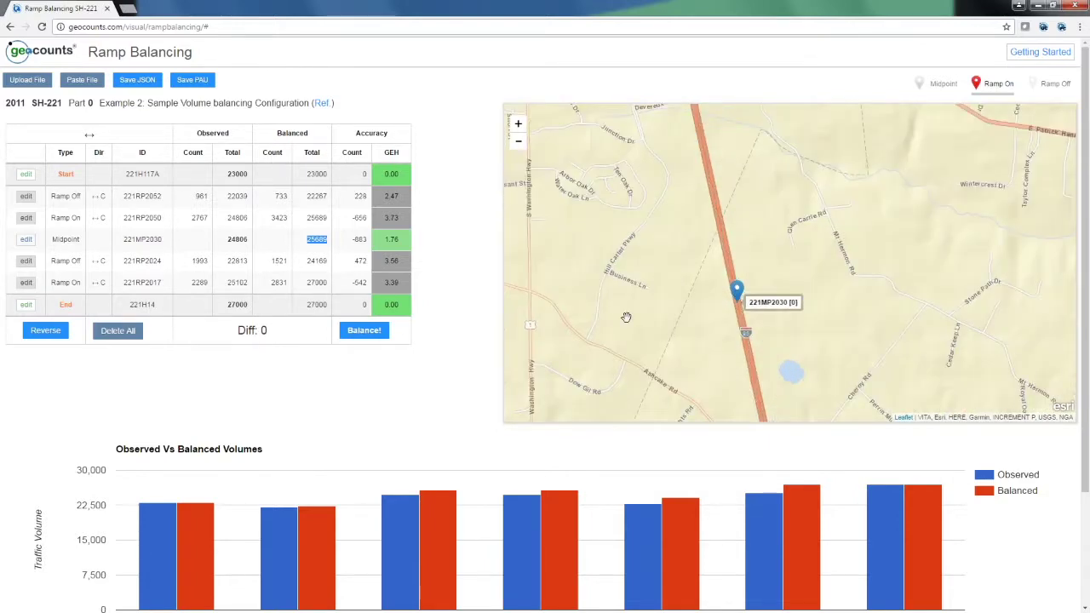
scroll(716, 314, down, 2)
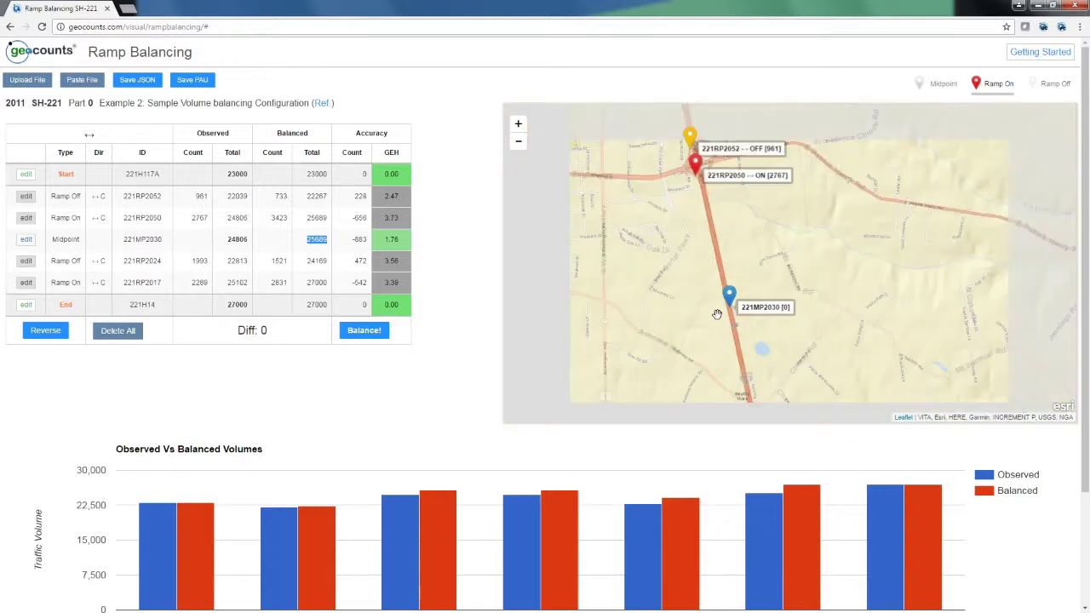
drag(716, 312, 711, 291)
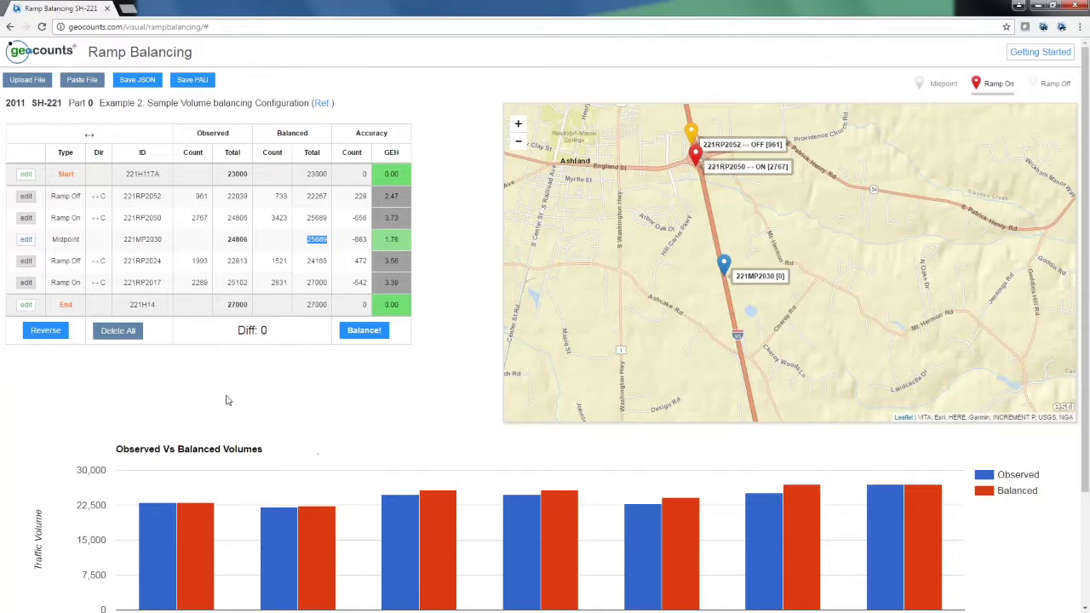
Set the observed count of off-ramp 221RP2052 to 990 and recompute the balanced volumes
click(194, 204)
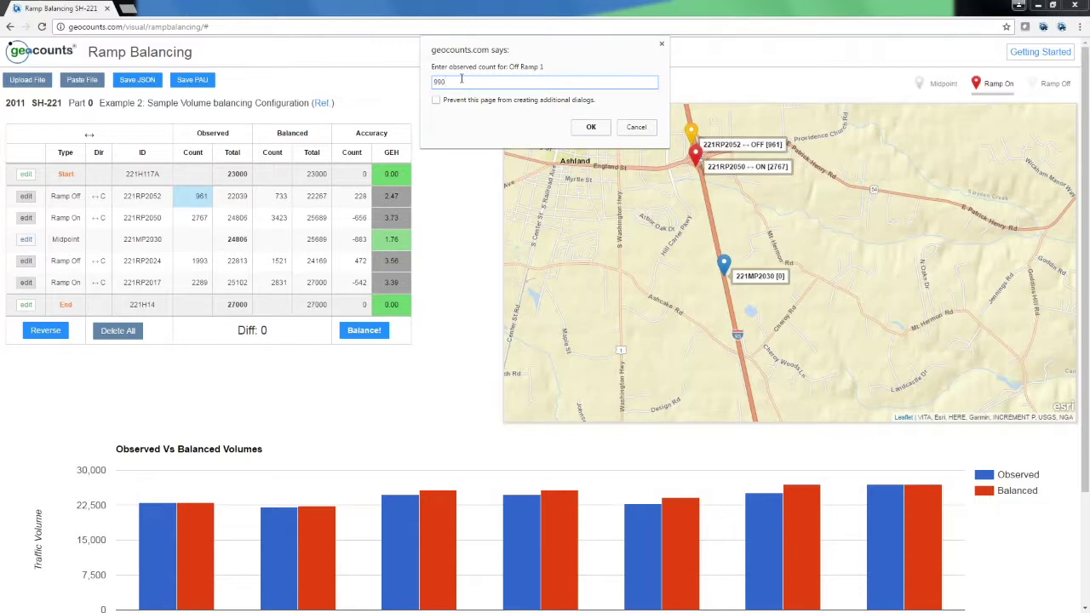
click(591, 127)
click(355, 333)
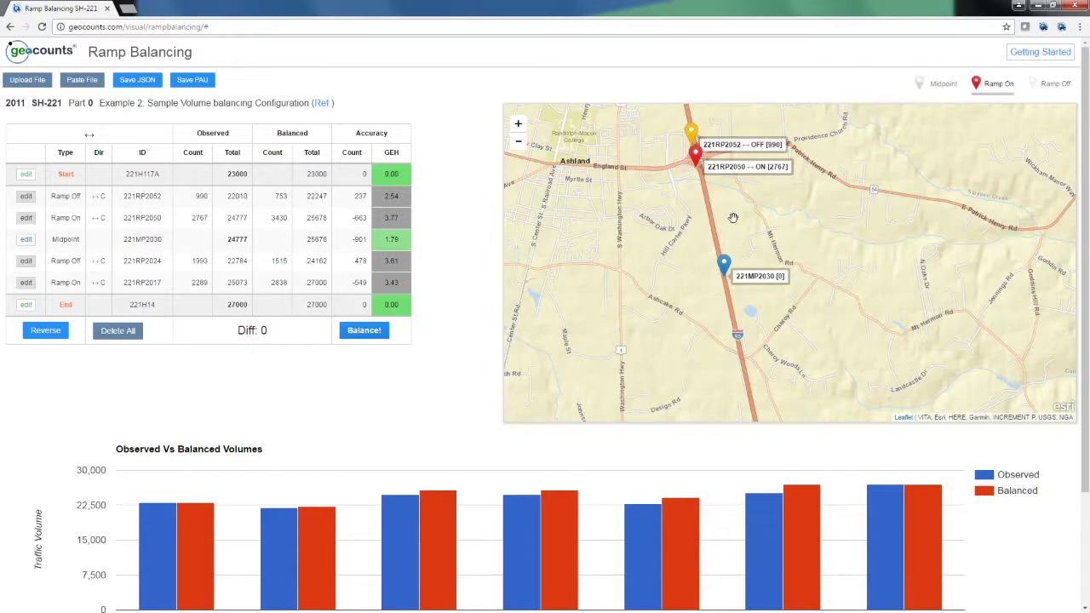
Add a Ramp Off counter on the highway near Heaths Store, between midpoint 221MP2030 and off-ramp 221RP2024
drag(733, 218, 720, 159)
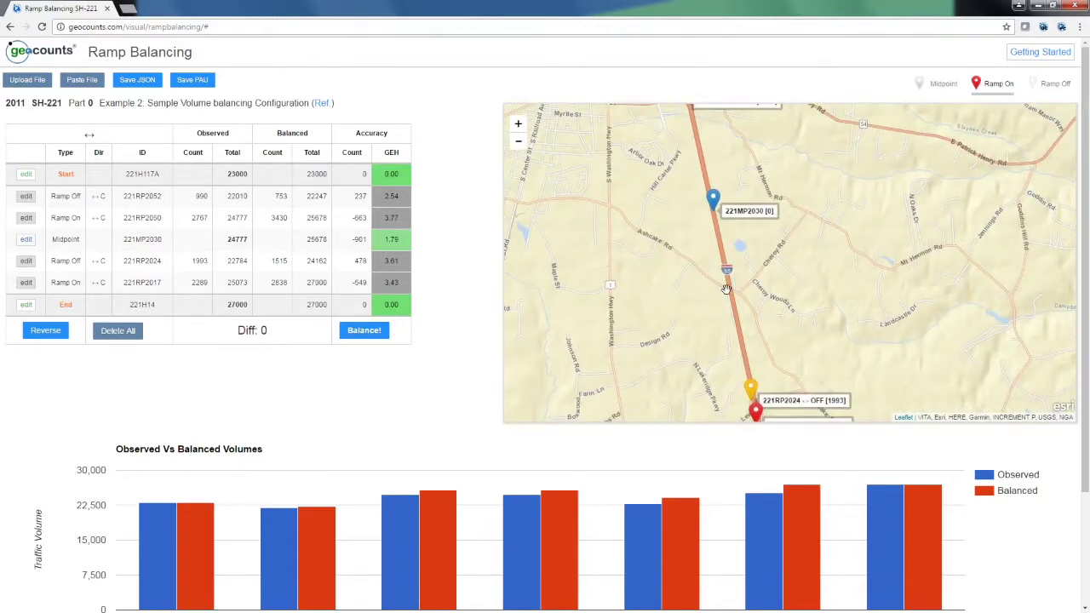
scroll(725, 289, up, 1)
scroll(730, 294, up, 1)
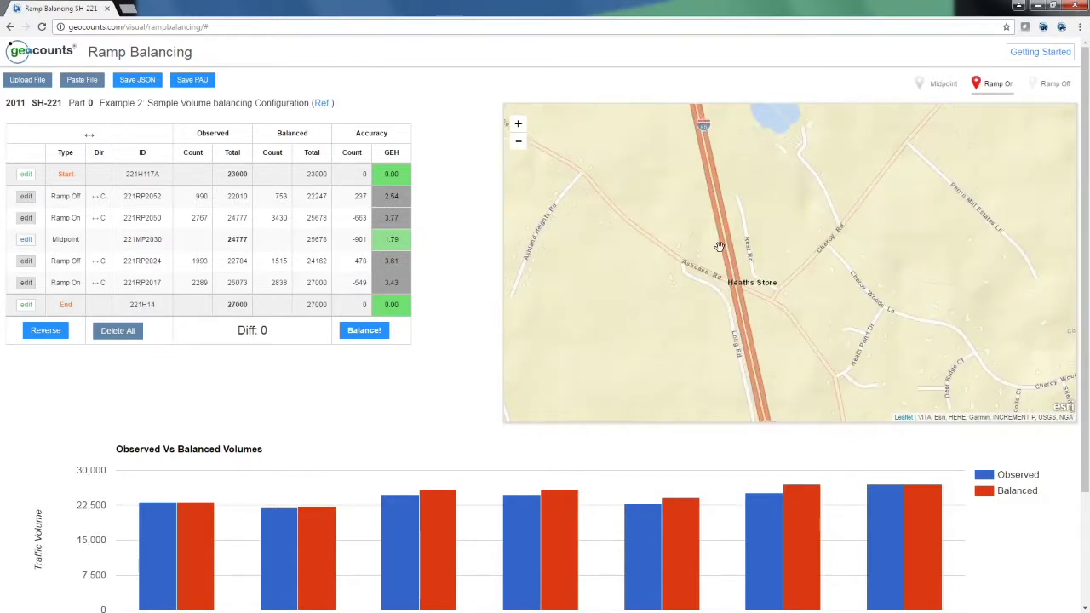
click(1050, 84)
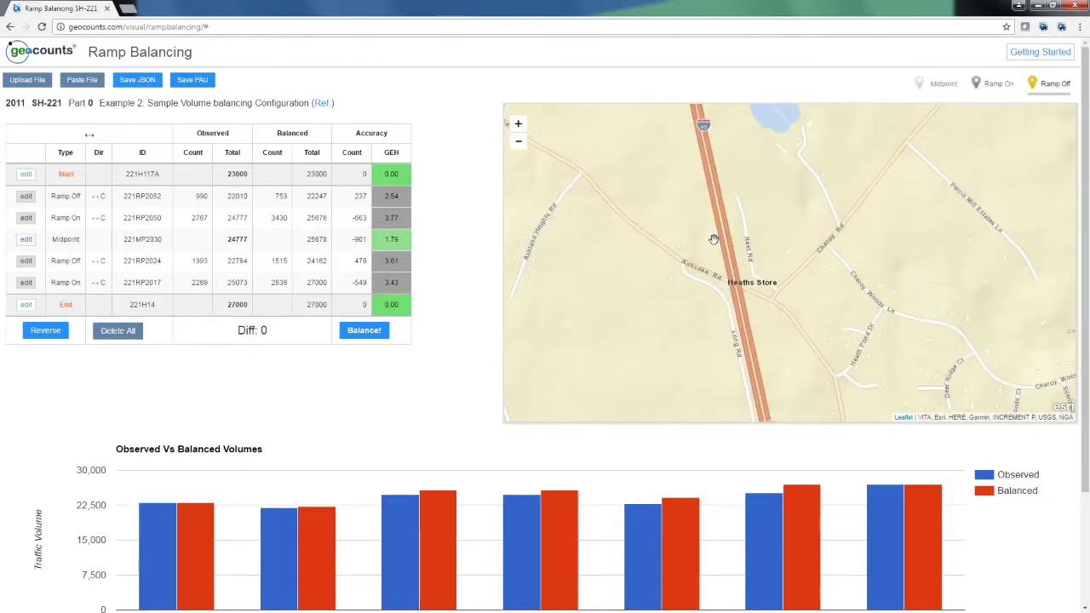
click(713, 240)
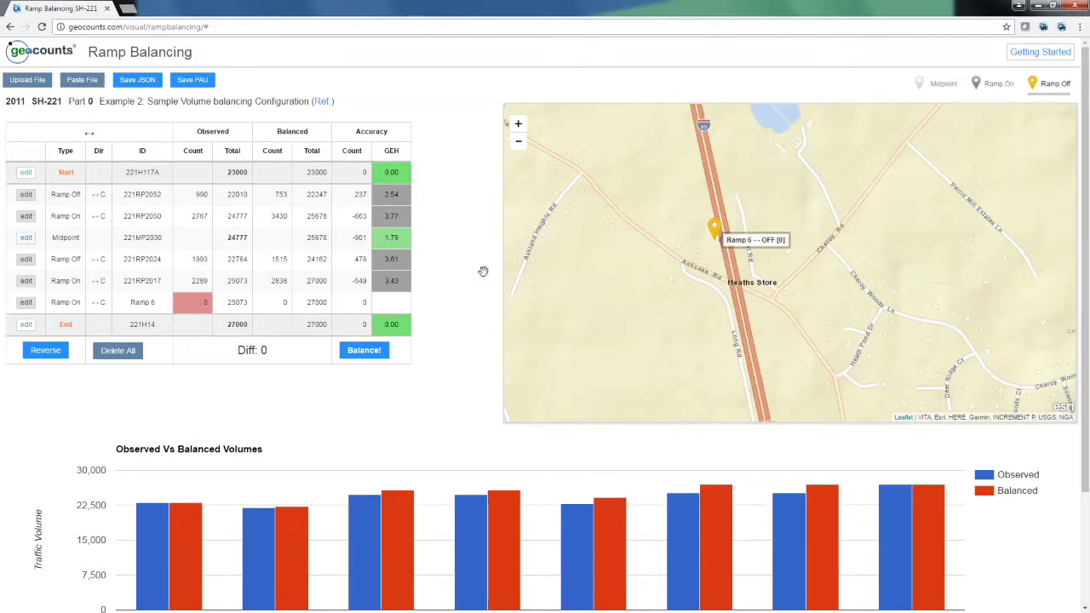
Move Ramp 6 up two places in the station order so it directly follows midpoint 221MP2030
click(26, 303)
click(273, 187)
click(273, 186)
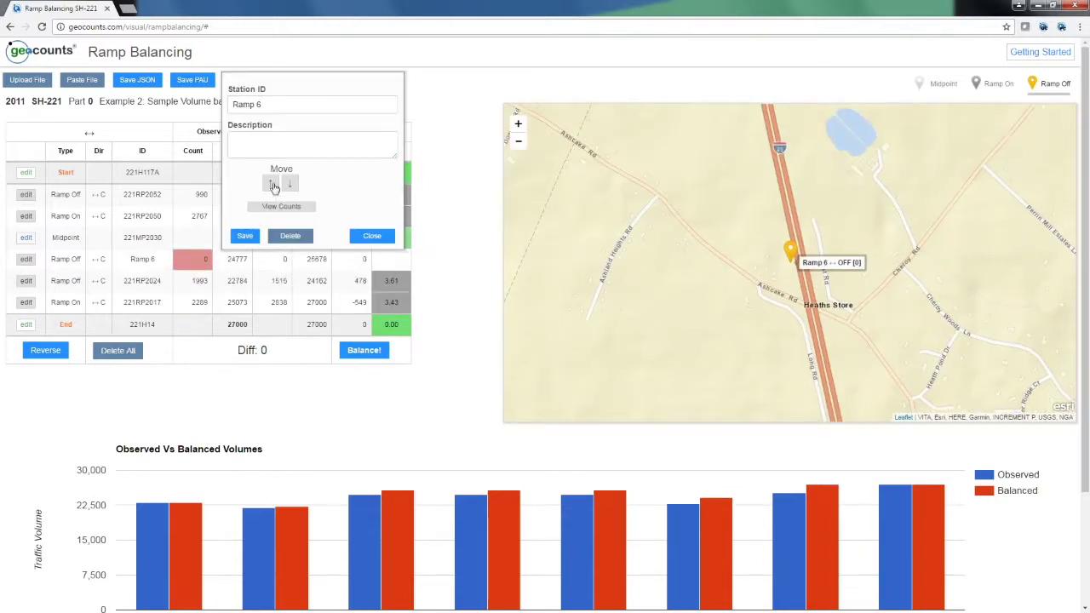
click(374, 236)
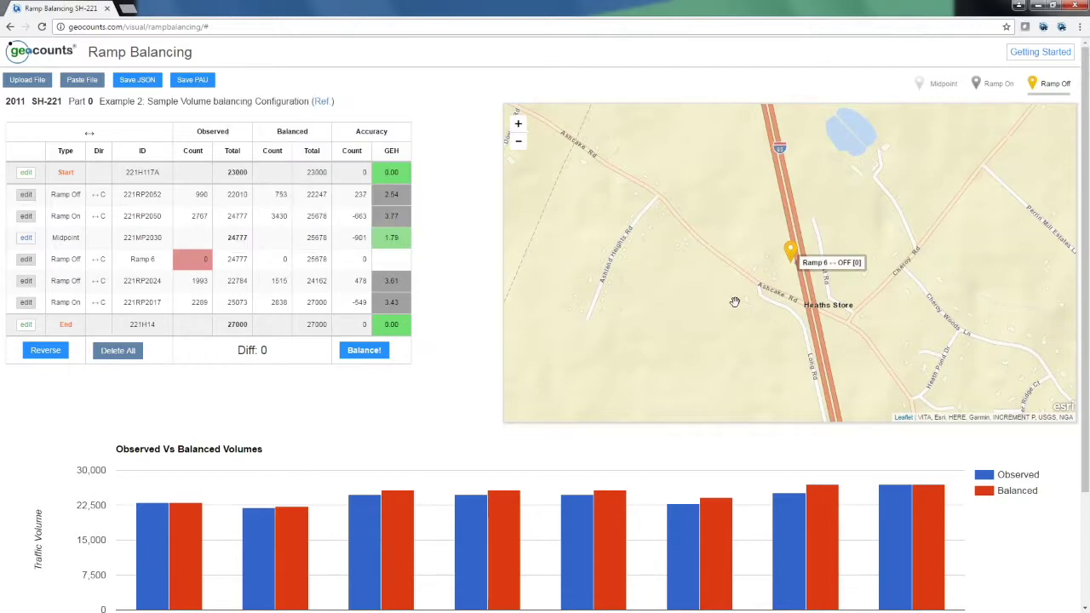
Set the observed count of Ramp 6 to 100 and recompute the balanced volumes
scroll(735, 302, down, 2)
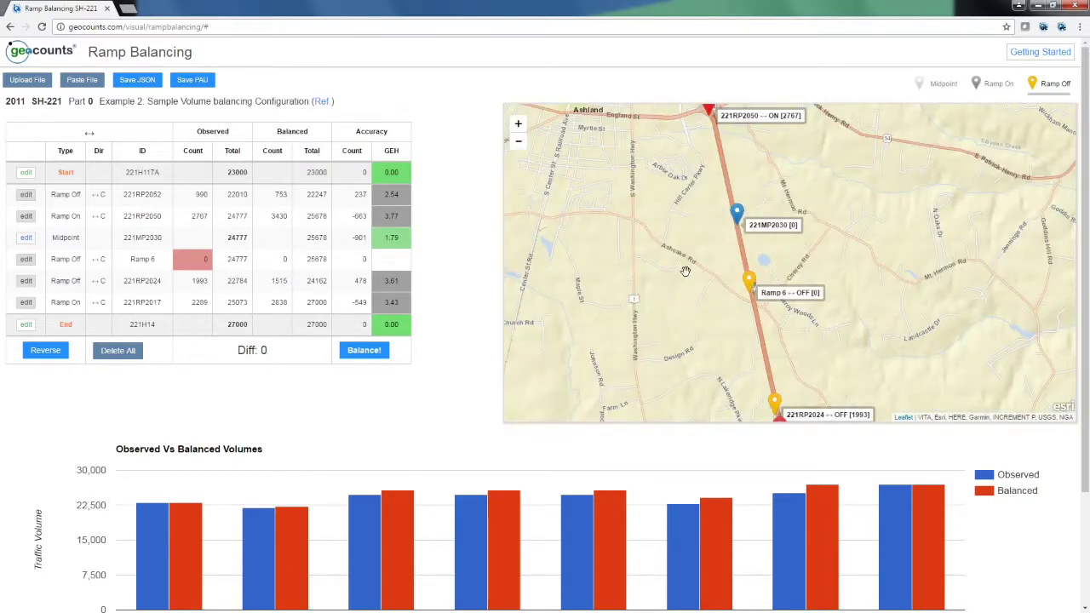
drag(752, 303, 744, 298)
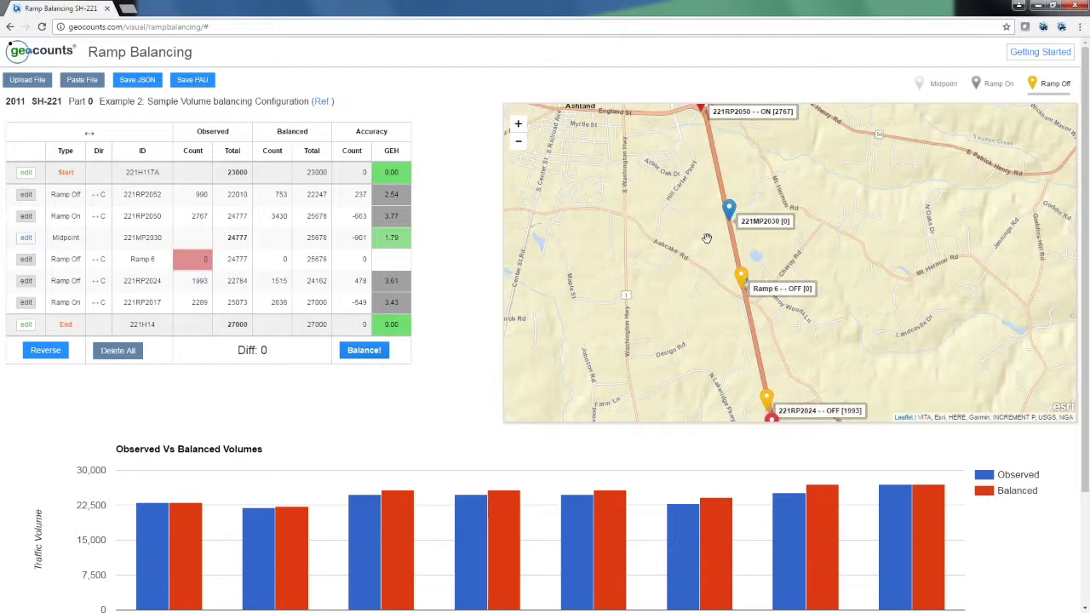
click(201, 259)
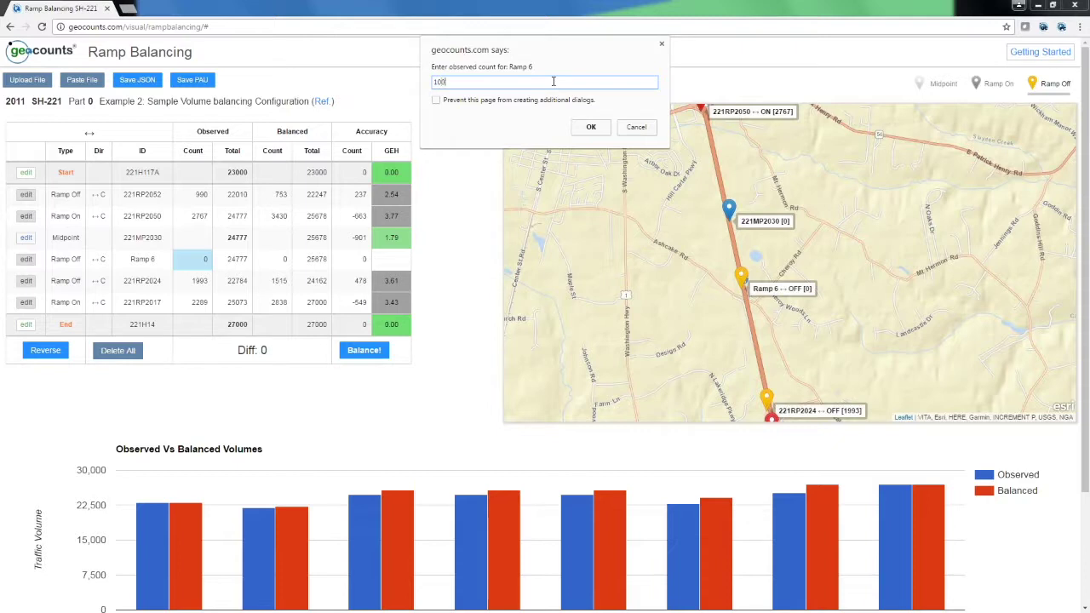
click(591, 127)
click(380, 356)
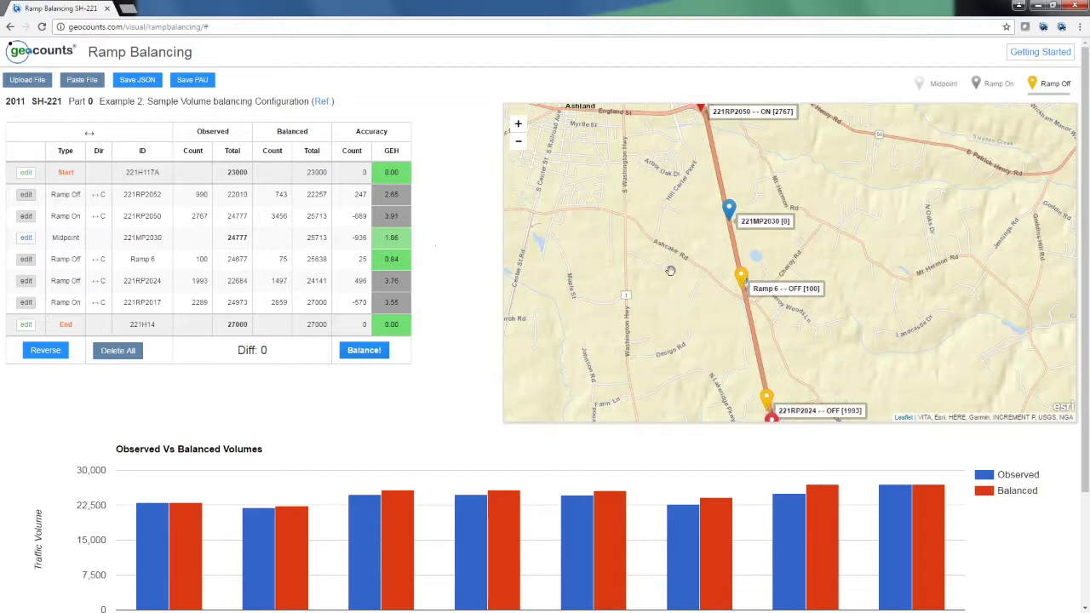
scroll(673, 271, down, 1)
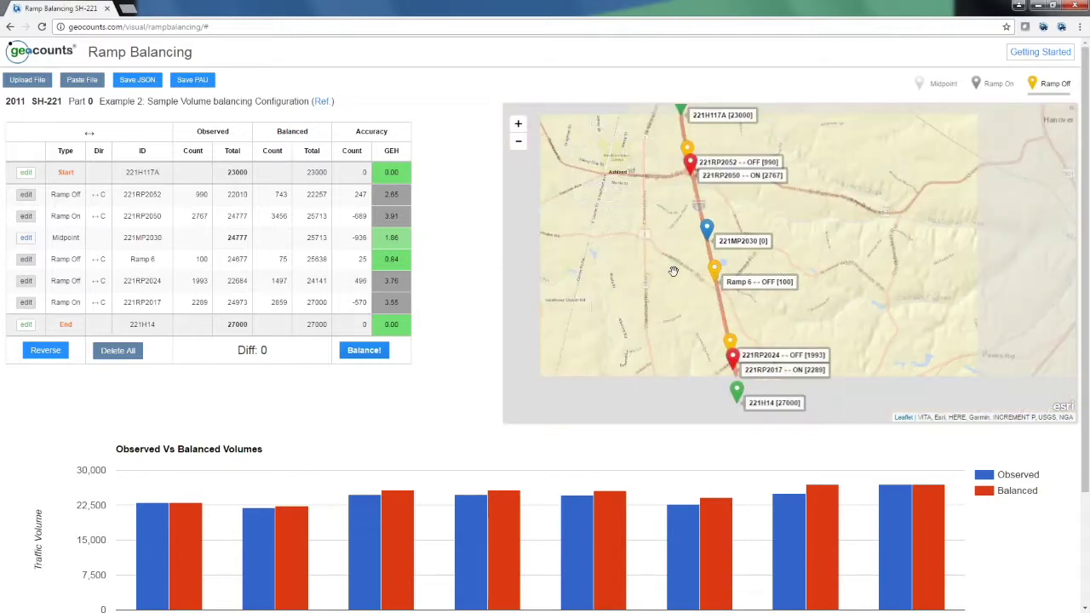
drag(694, 278, 747, 293)
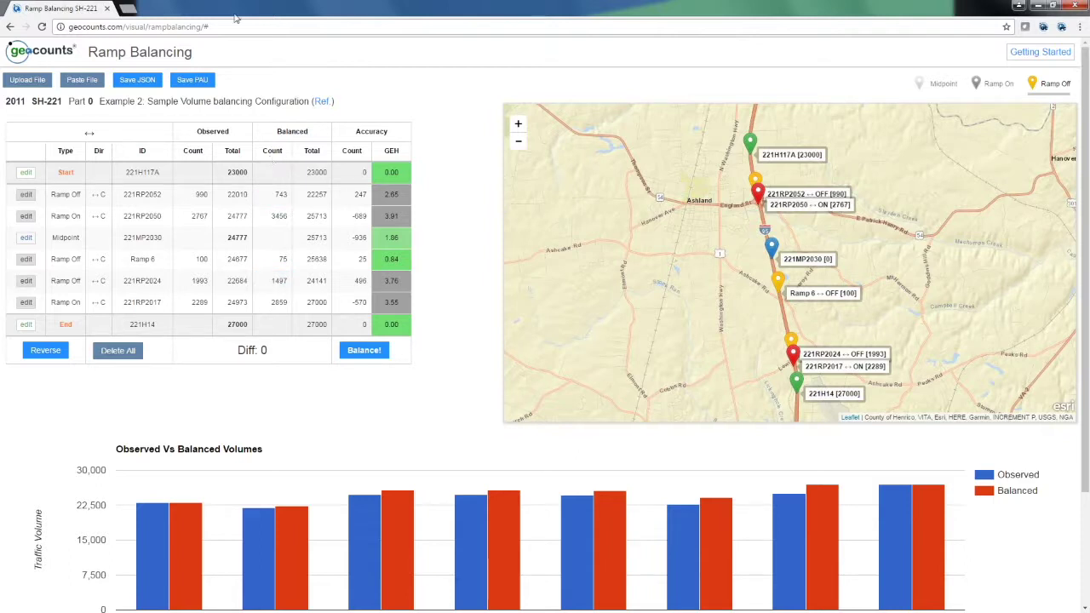
Reload the Ramp Balancing page to start a blank new route
click(225, 27)
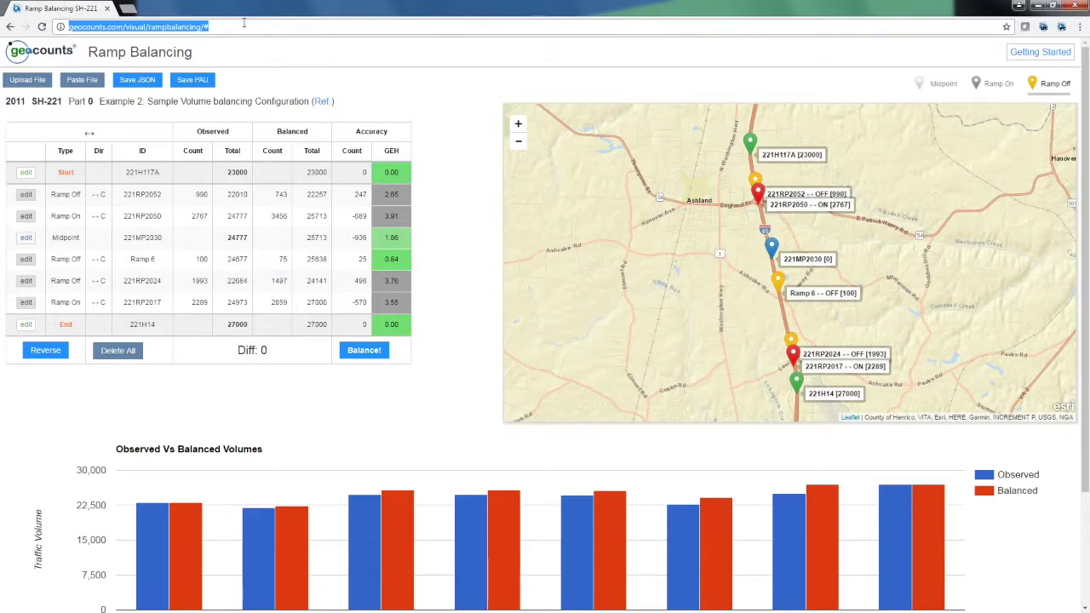
key(Return)
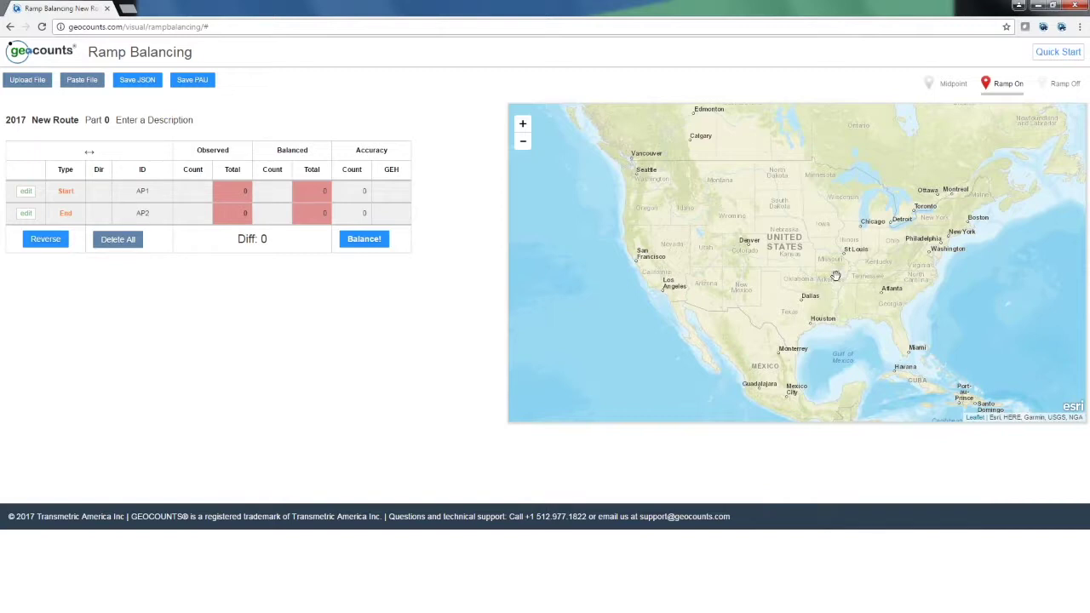
Add a Ramp On counter on the east side of I-25 just north of 104th Ave, in the Thornton area near Denver
drag(868, 256, 821, 286)
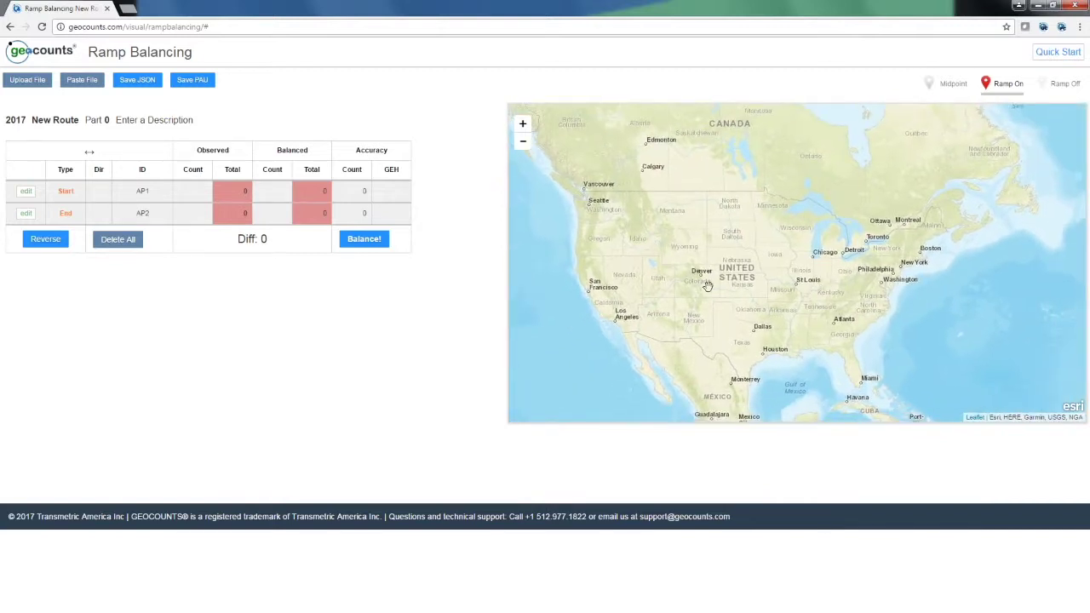
scroll(707, 286, up, 5)
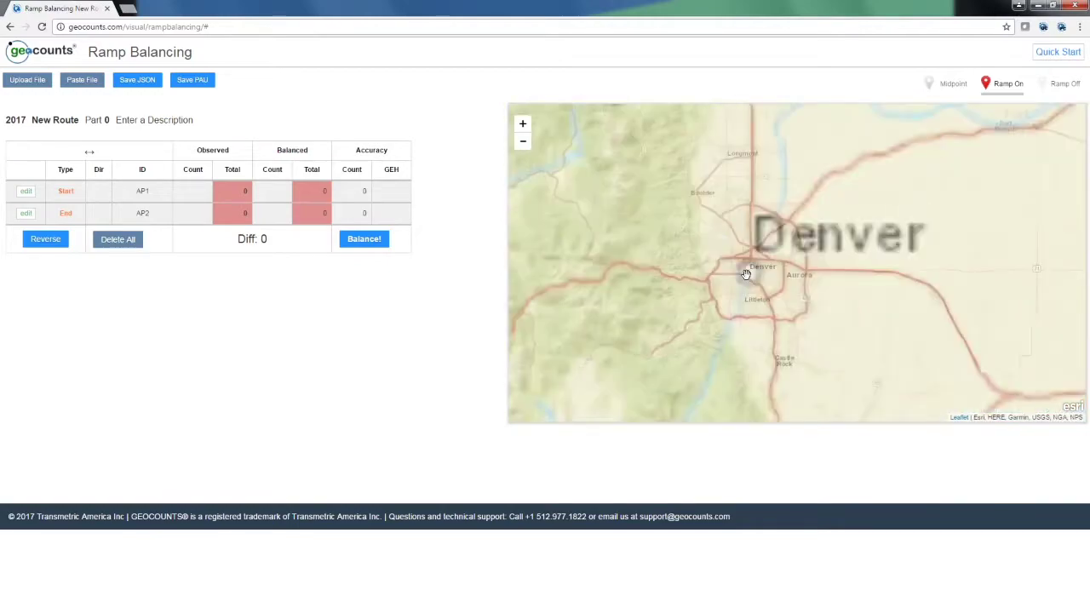
scroll(745, 274, up, 3)
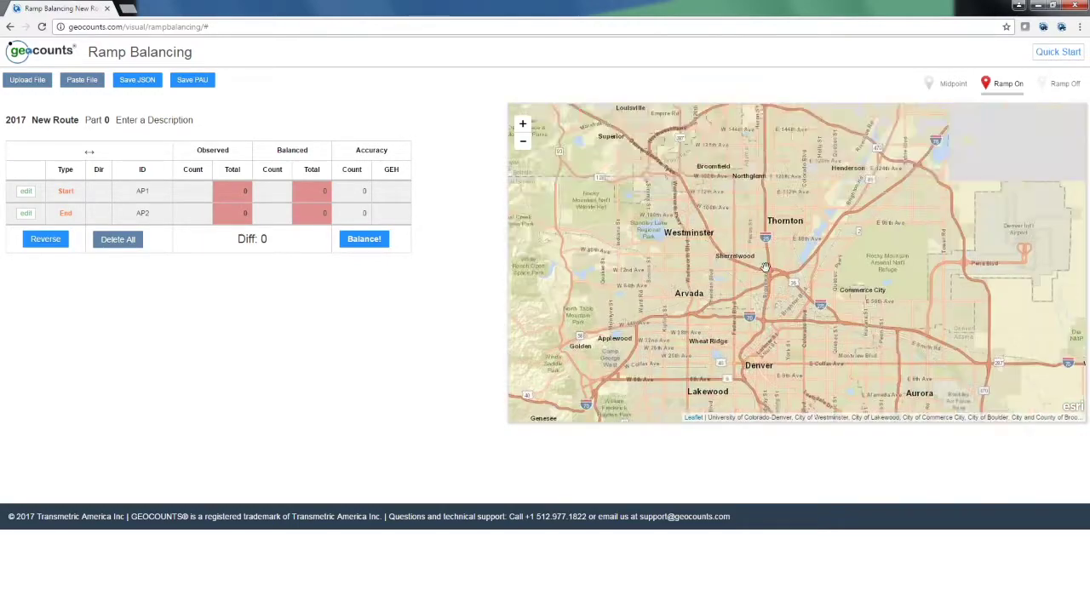
scroll(766, 267, up, 3)
drag(903, 414, 848, 409)
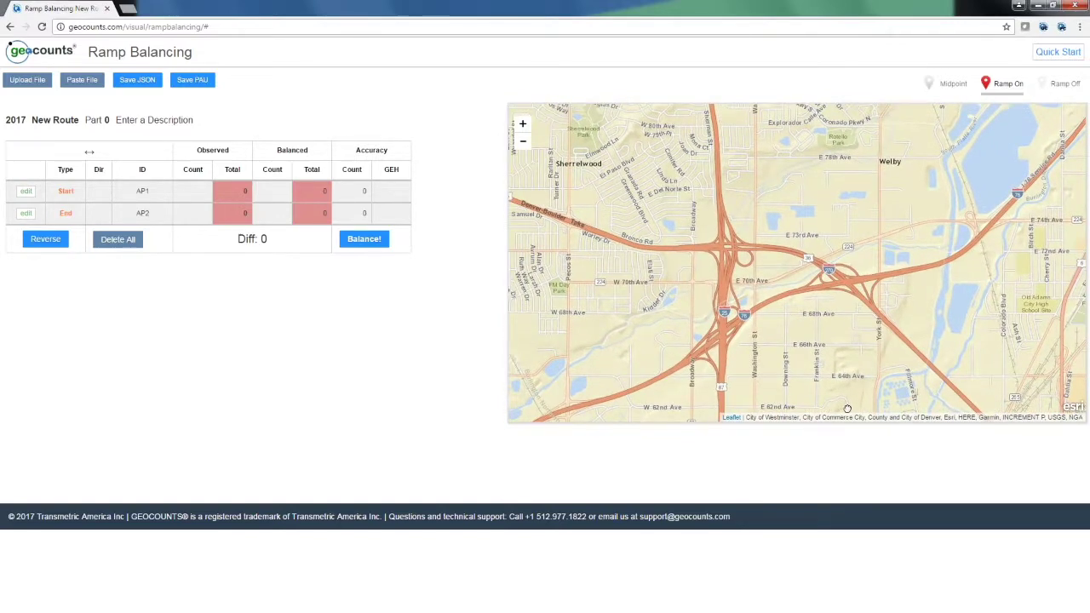
drag(735, 246, 848, 408)
drag(838, 115, 839, 412)
drag(807, 229, 798, 275)
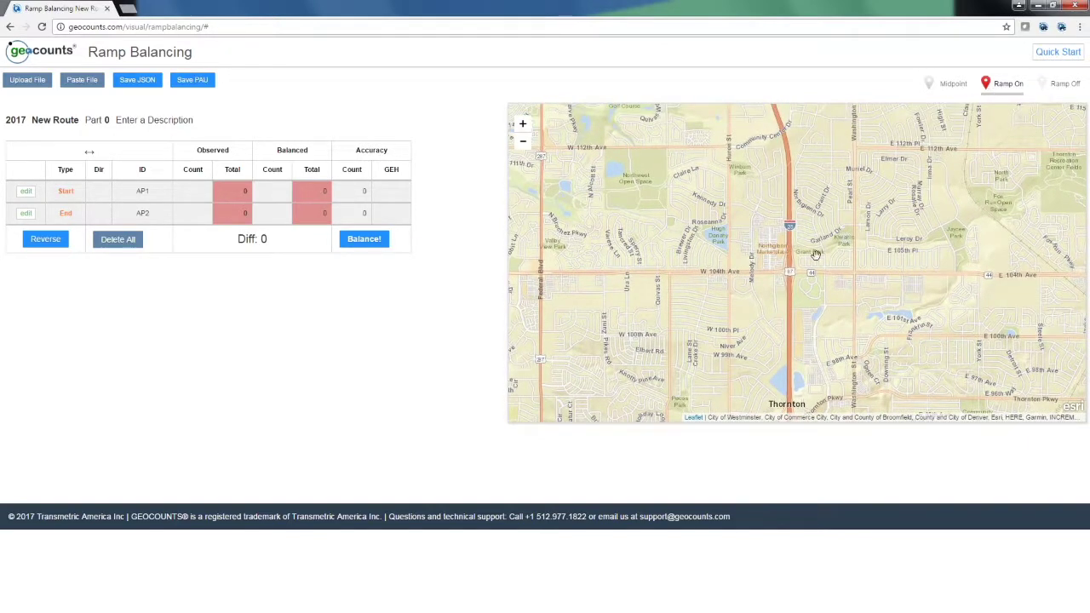
scroll(788, 264, up, 1)
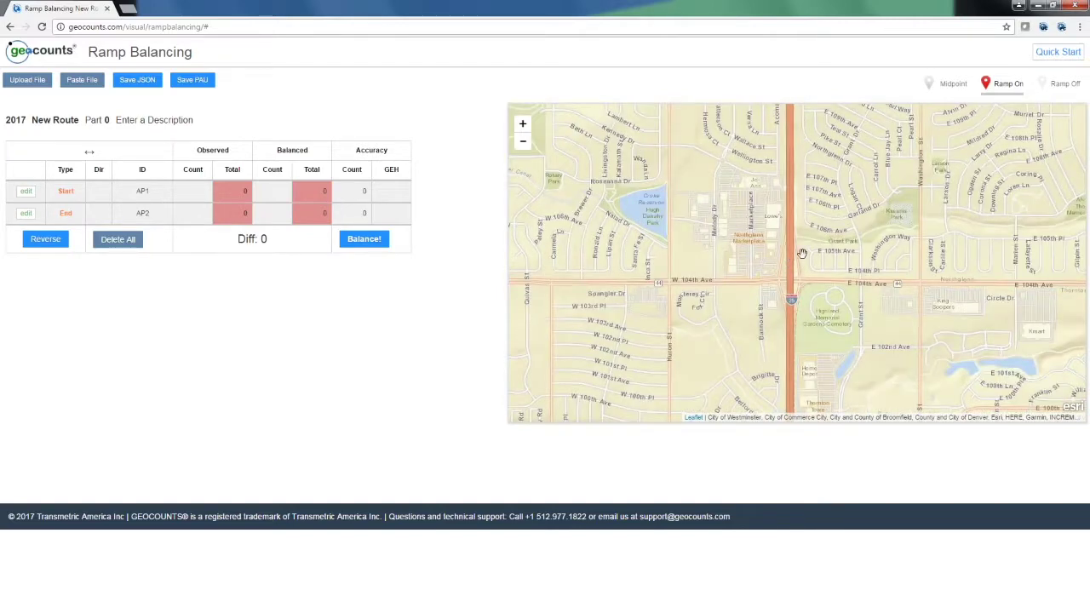
click(996, 86)
click(809, 270)
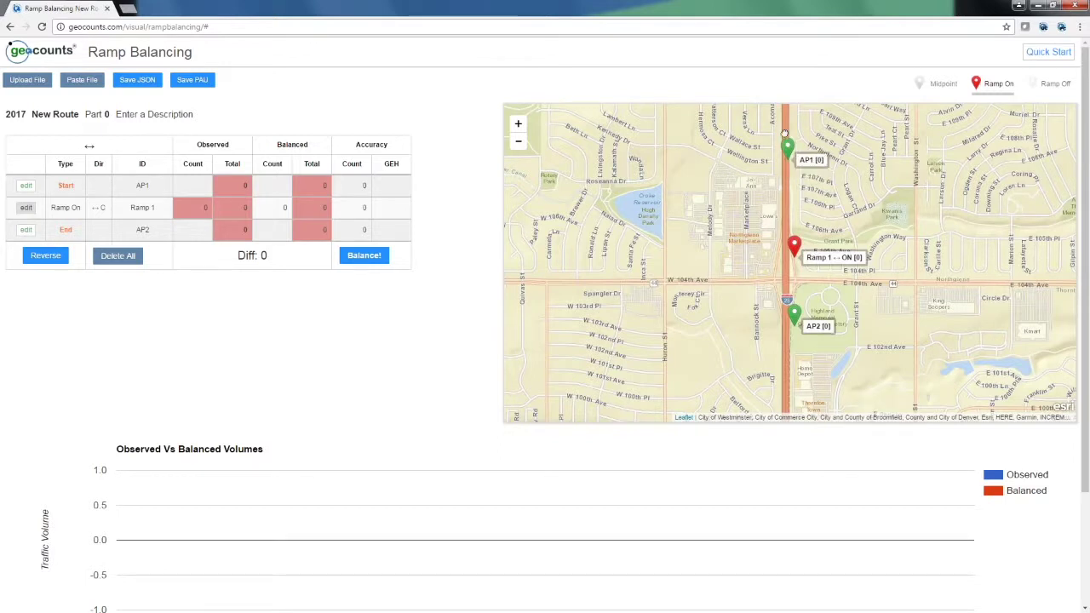
Move AP1 north along I-25 to just below 112th Ave and AP2 south to beside Northstar Park, above W 88th Ave
drag(783, 111, 786, 105)
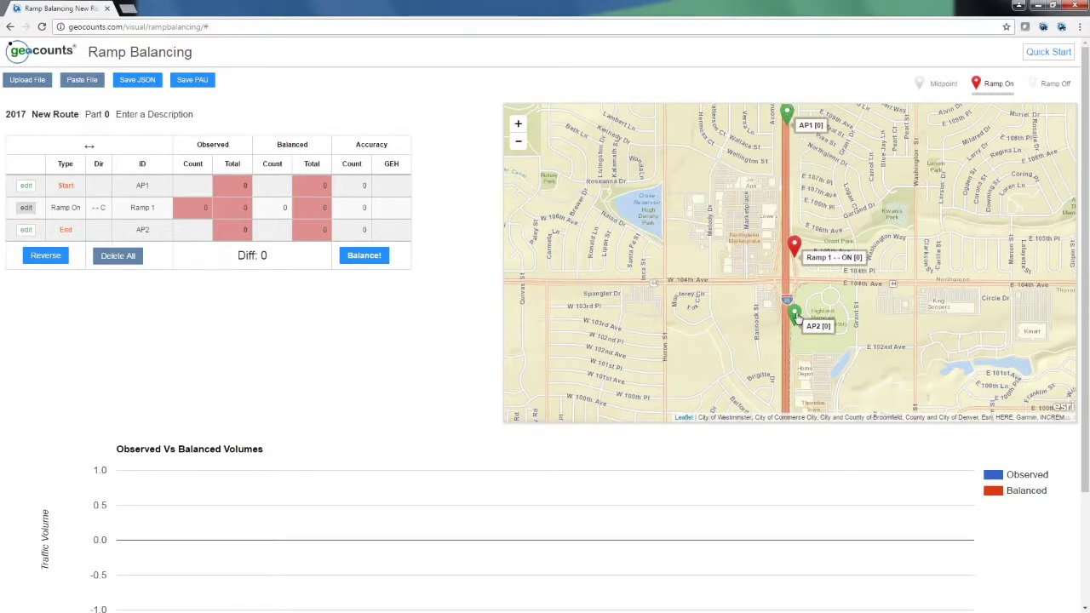
drag(786, 335, 782, 393)
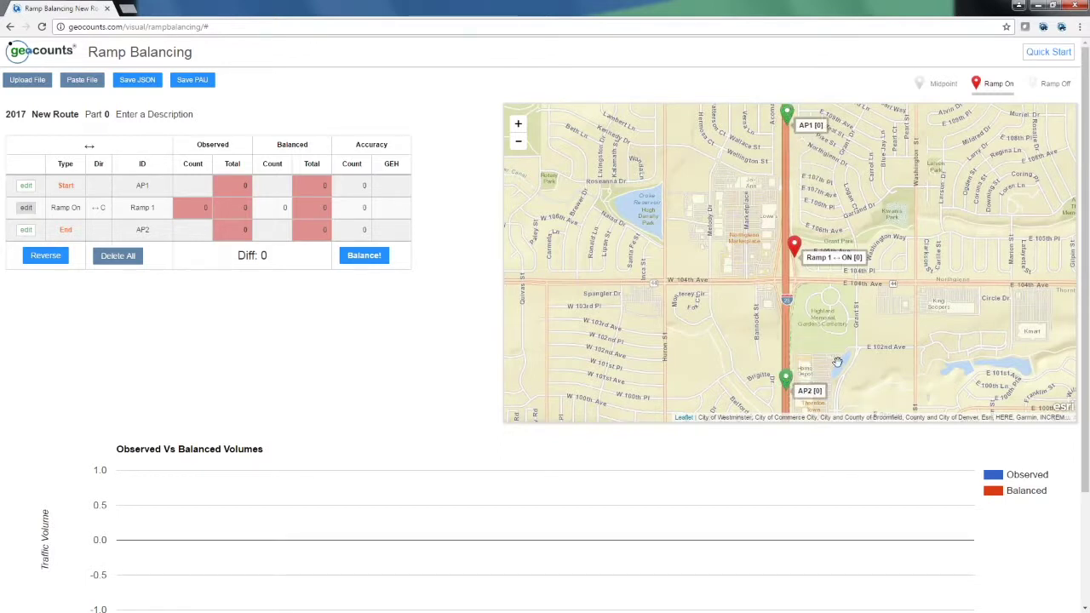
scroll(837, 361, down, 3)
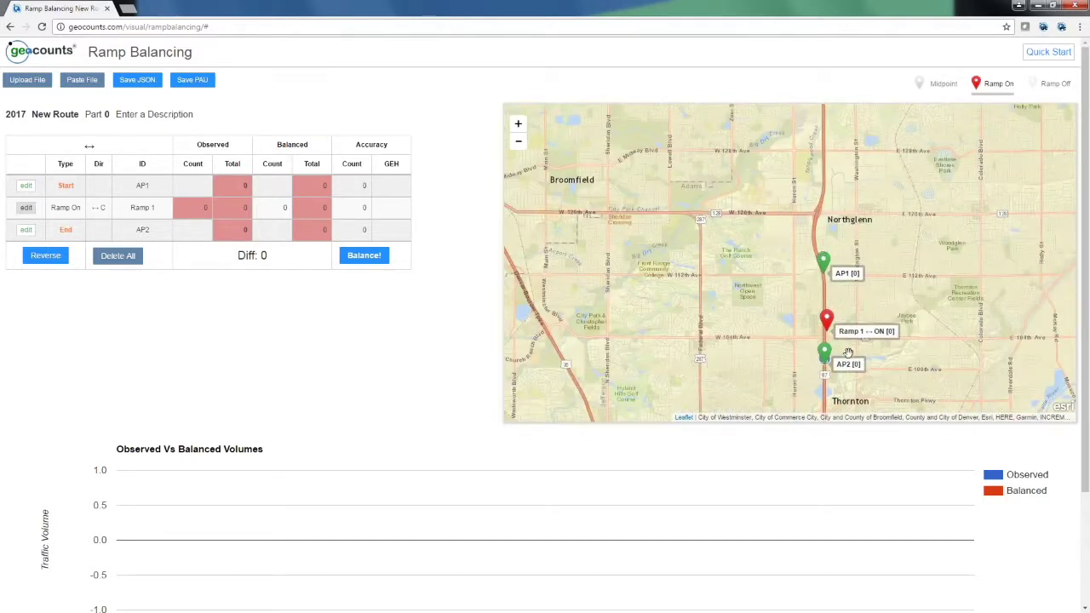
drag(881, 401, 878, 219)
drag(820, 168, 818, 262)
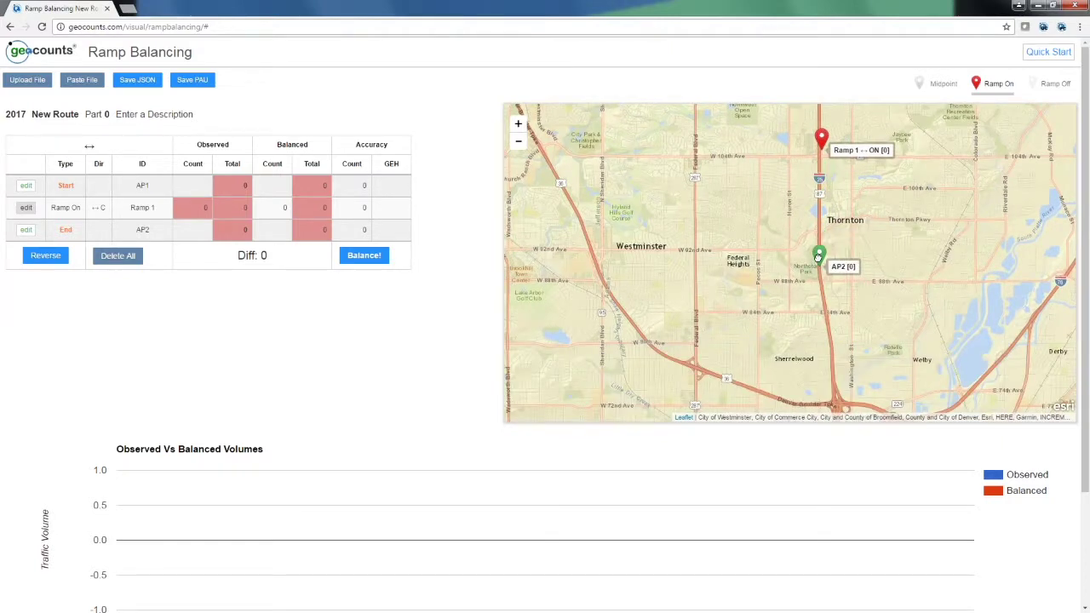
Add a ramp counter on the west side of I-25 opposite Ramp 1, and change its type to Ramp Off
scroll(818, 271, up, 2)
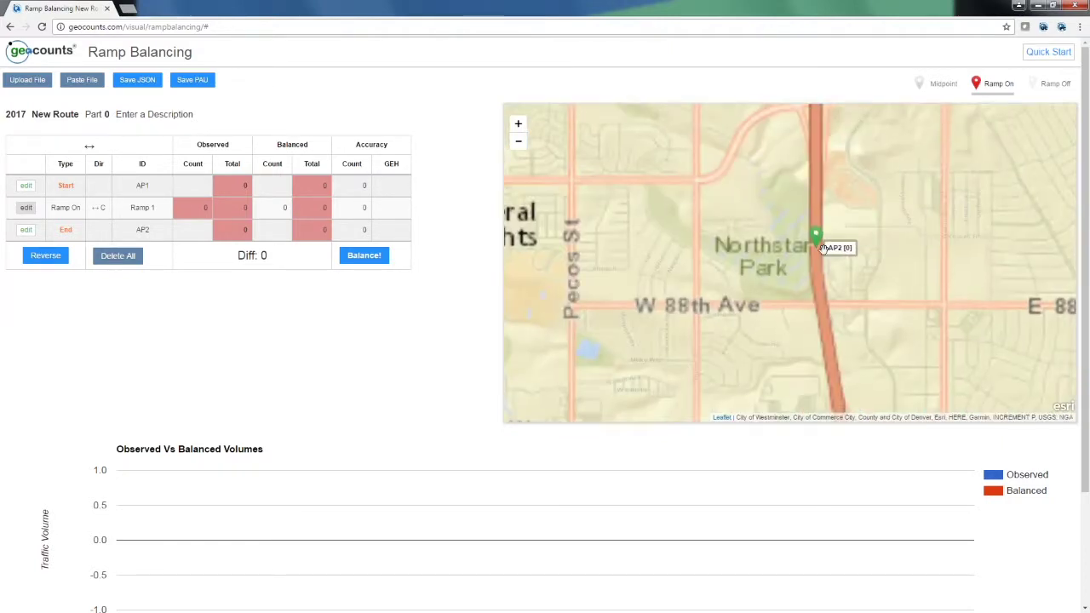
drag(844, 206, 839, 326)
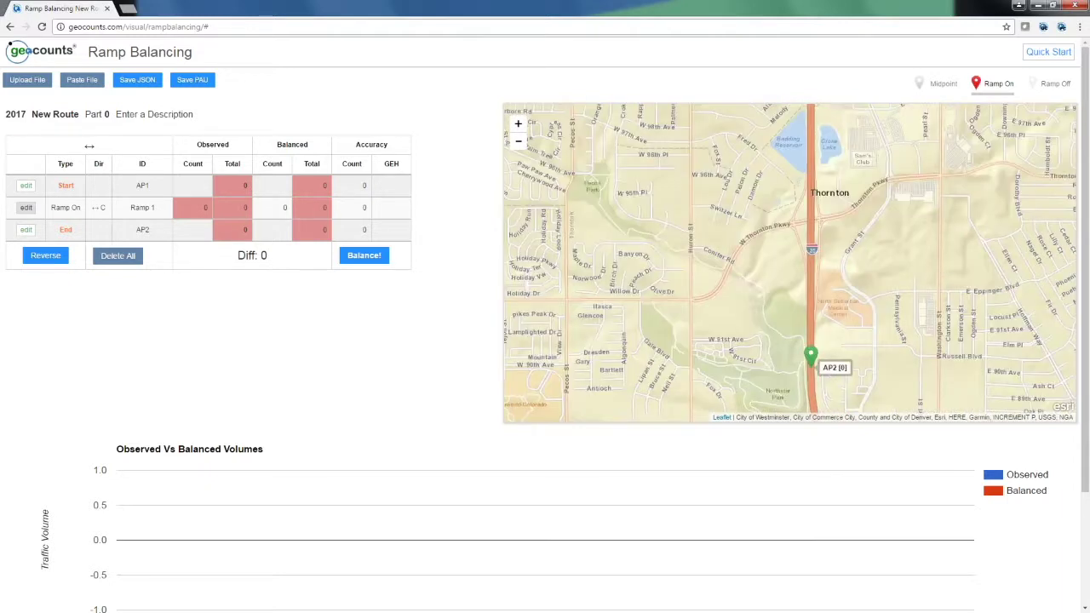
drag(846, 258, 846, 250)
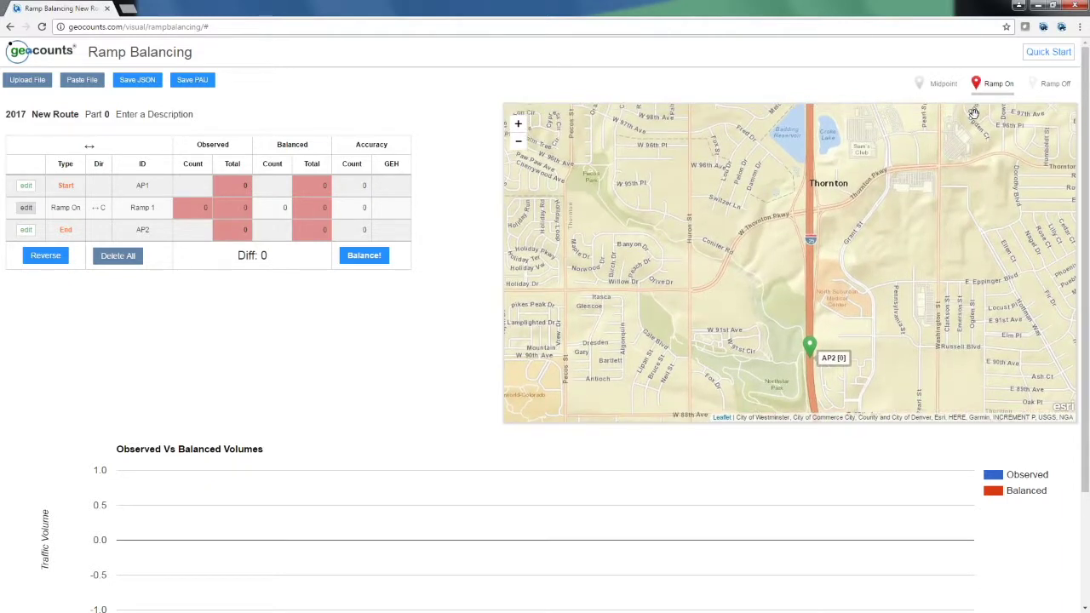
drag(862, 178, 889, 468)
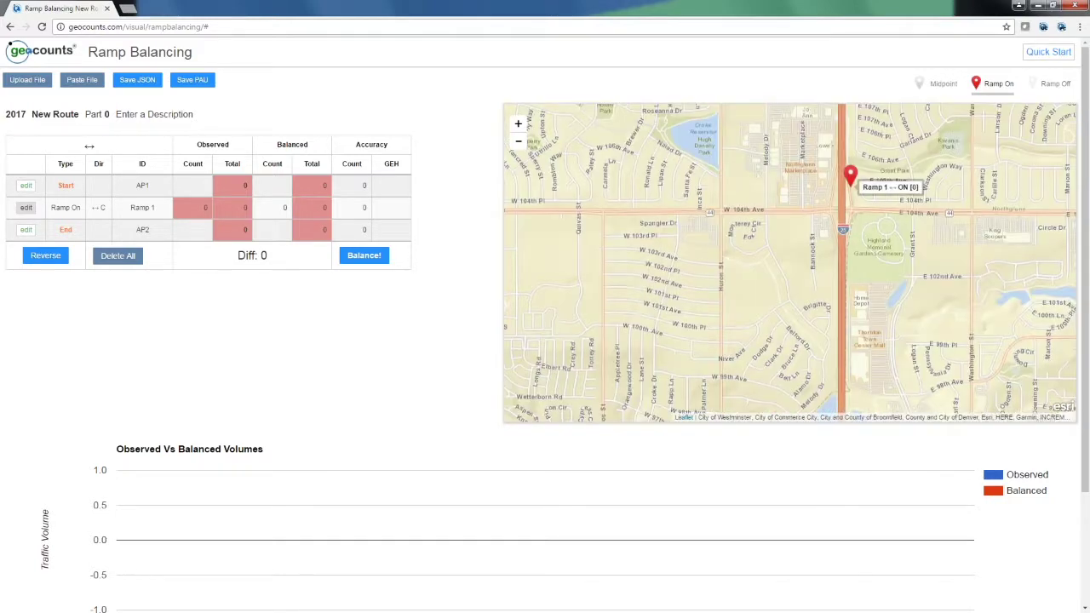
drag(893, 280, 893, 382)
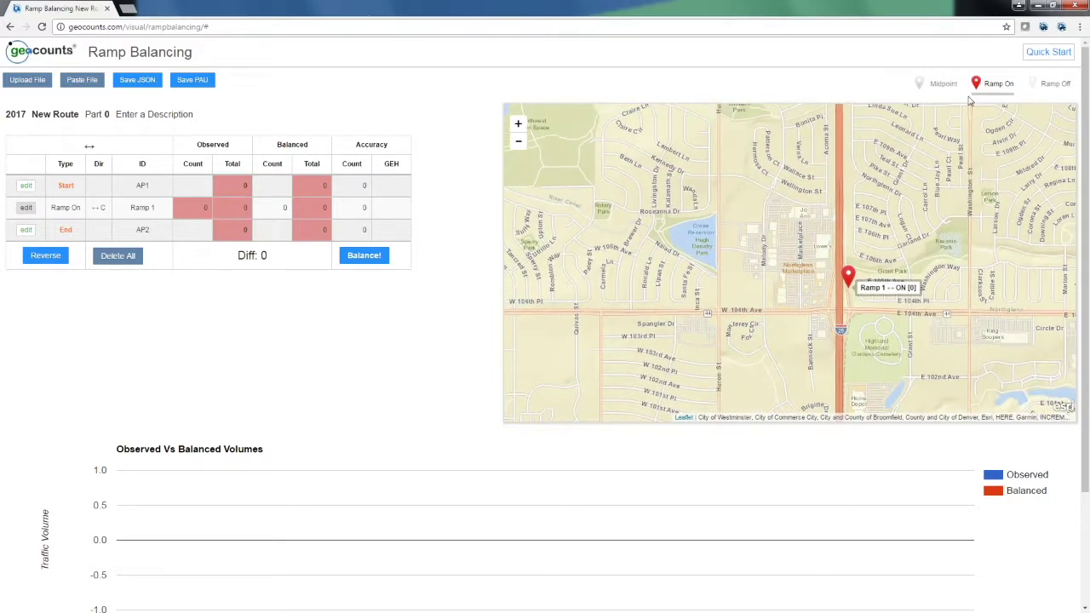
click(830, 282)
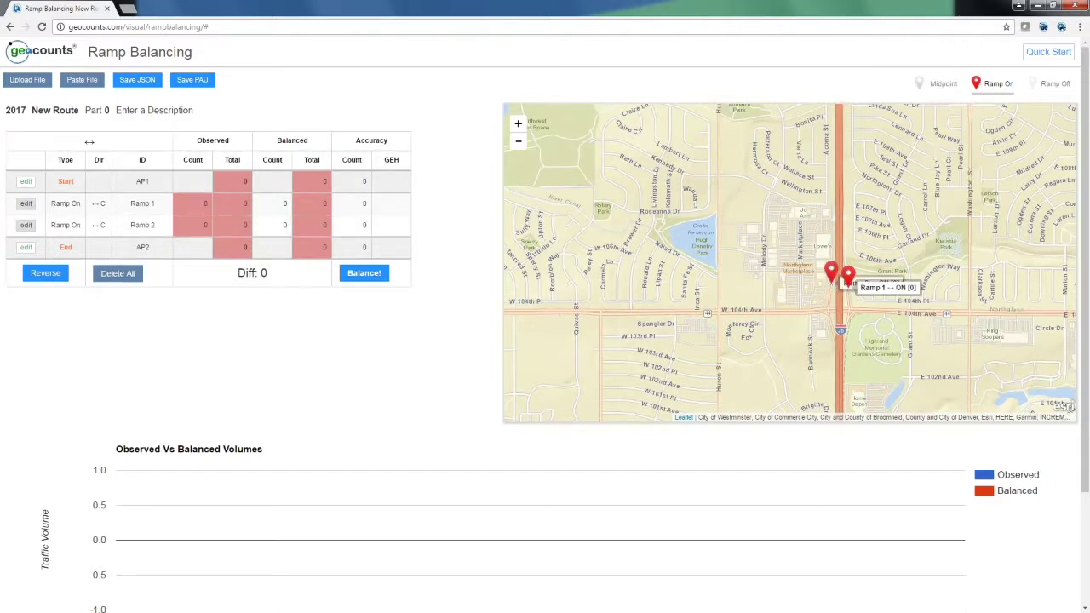
click(833, 272)
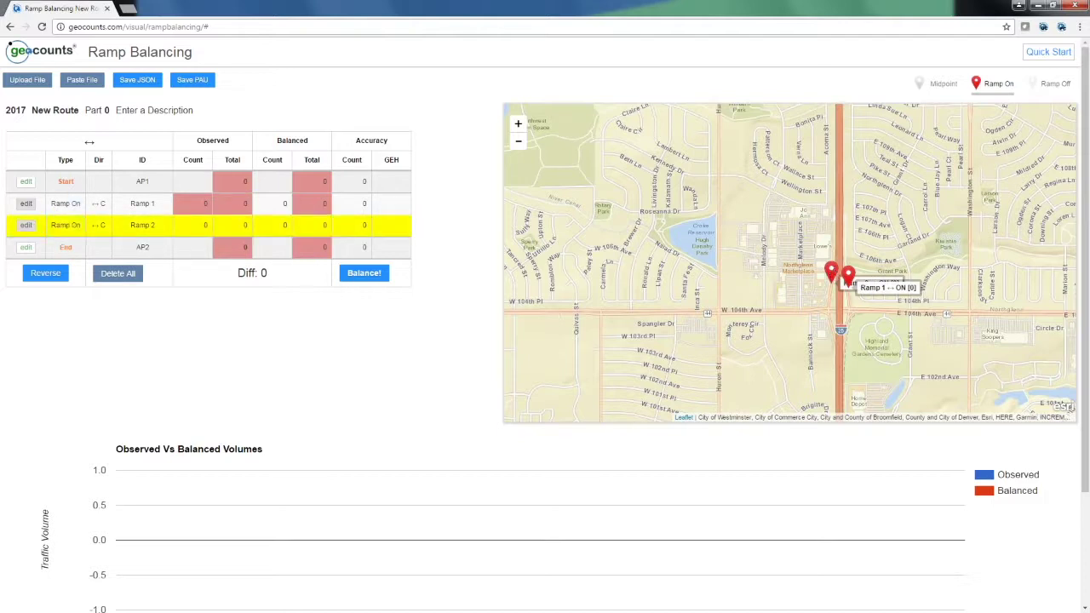
click(26, 225)
click(65, 225)
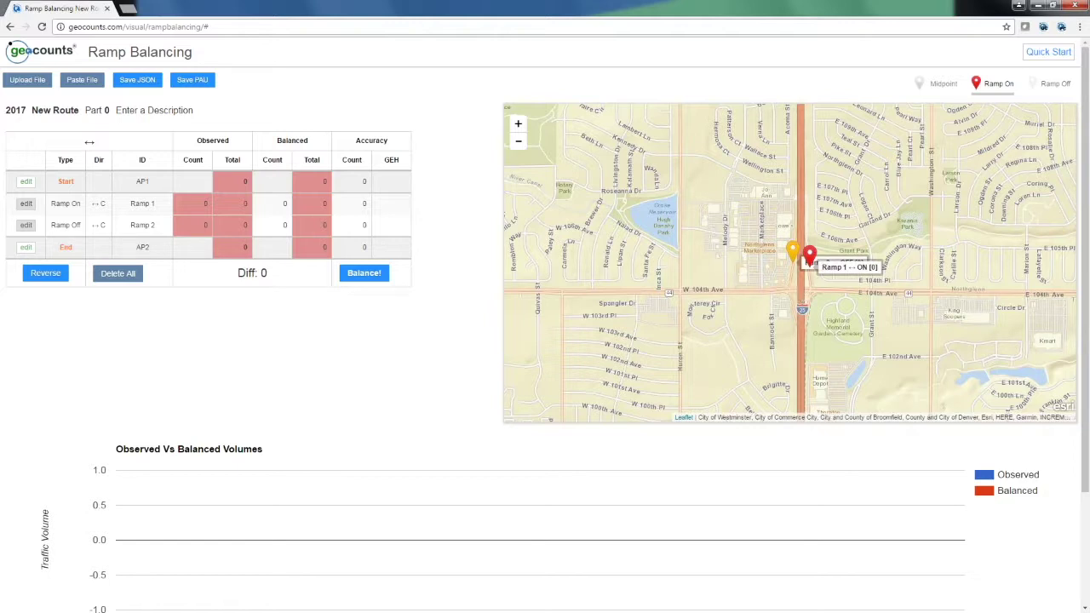
Just south of 104th Ave, add a Ramp On counter west of I-25 and a Ramp Off counter on its east side
drag(803, 302, 803, 305)
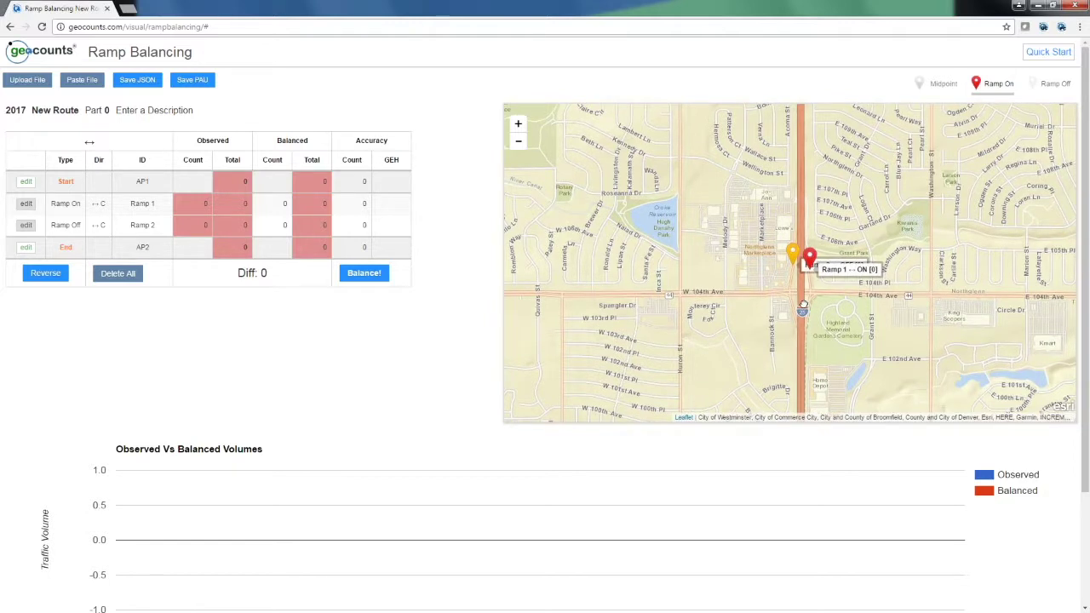
click(803, 305)
click(1042, 86)
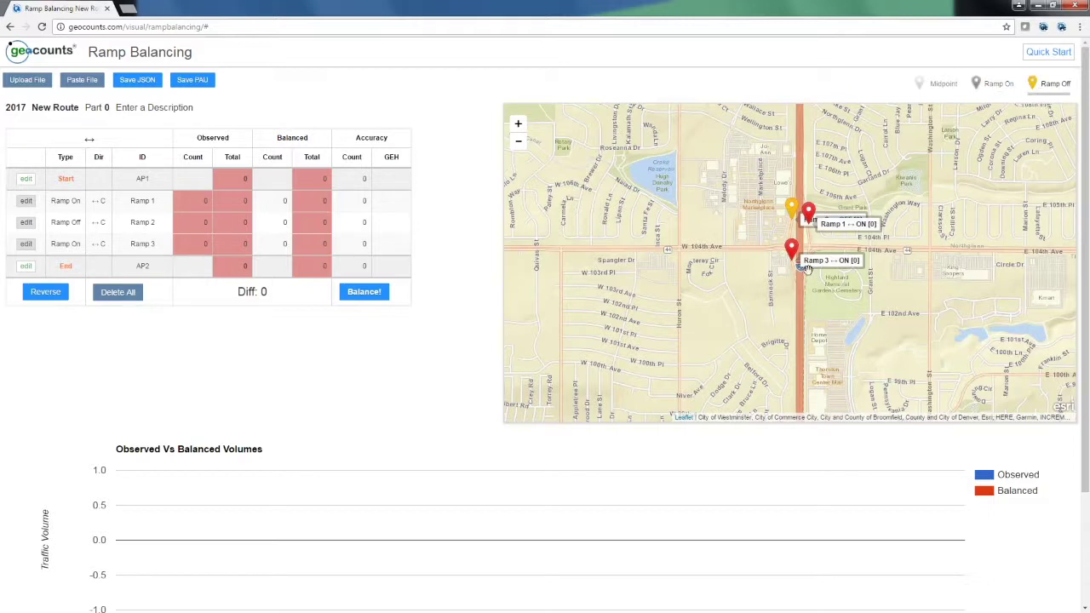
scroll(807, 265, up, 2)
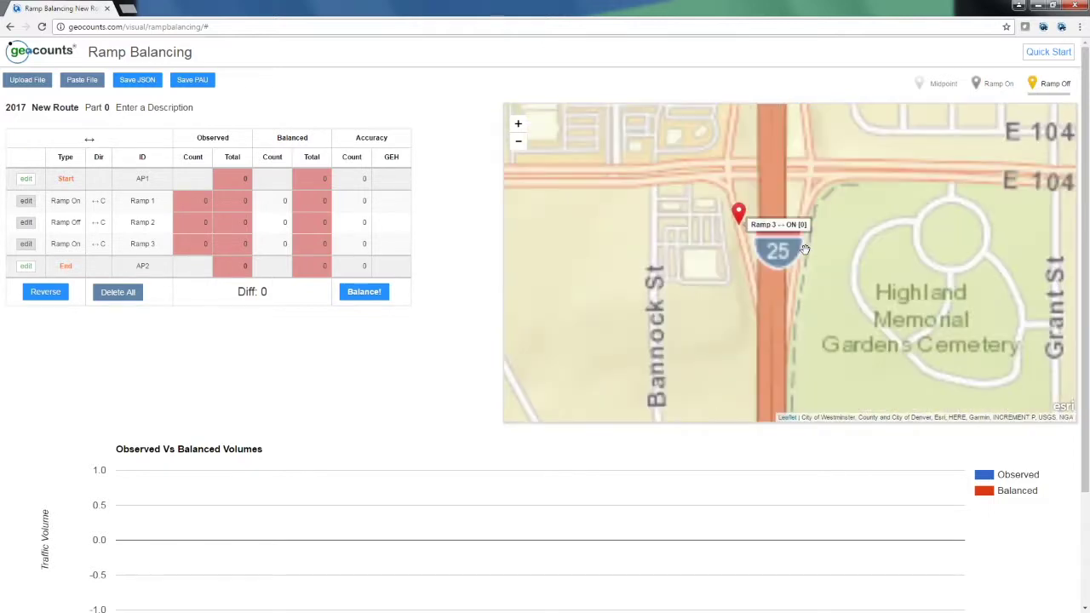
click(785, 296)
scroll(786, 296, down, 2)
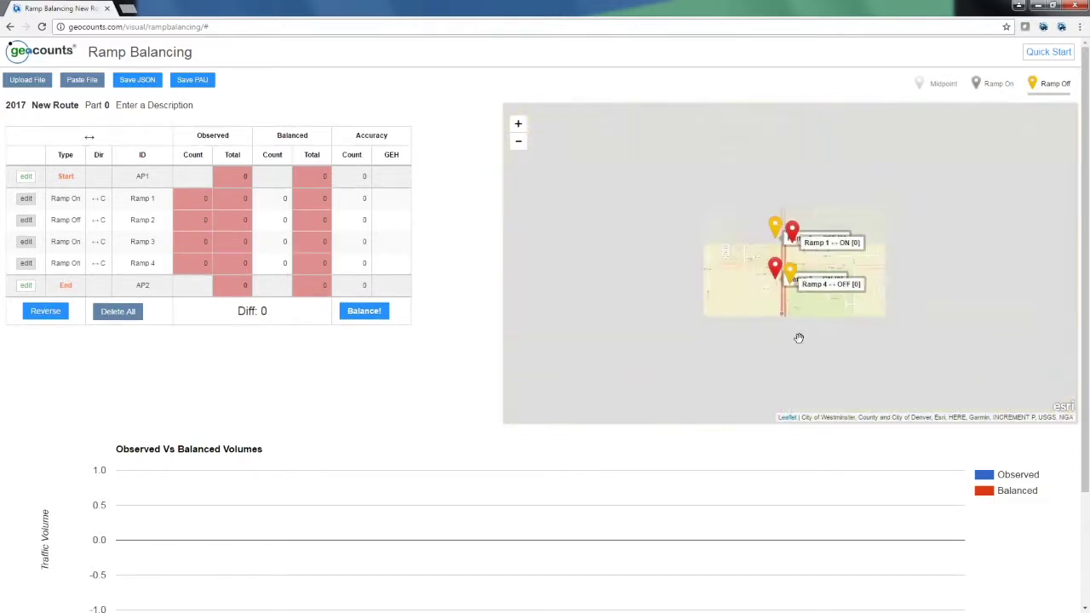
Add a Midpoint counter on I-25 near Croke Lake, between the 104th Ave and Thornton Pkwy interchanges
drag(784, 247, 783, 79)
click(784, 250)
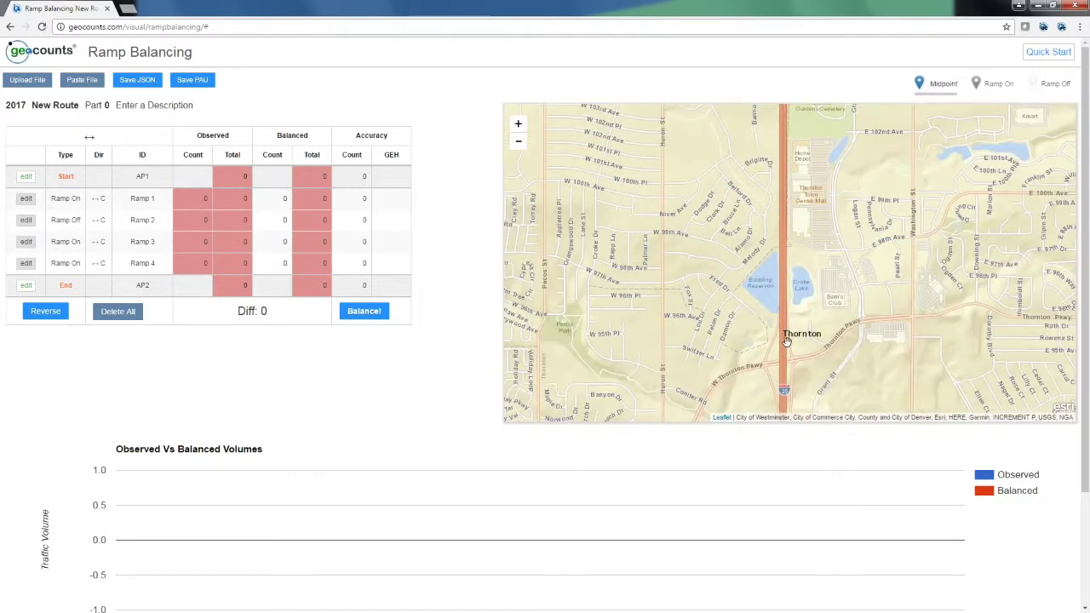
North of Thornton Pkwy, add a Ramp On counter on the east side of I-25 and a Ramp Off counter on the west side
drag(799, 356, 792, 248)
click(781, 216)
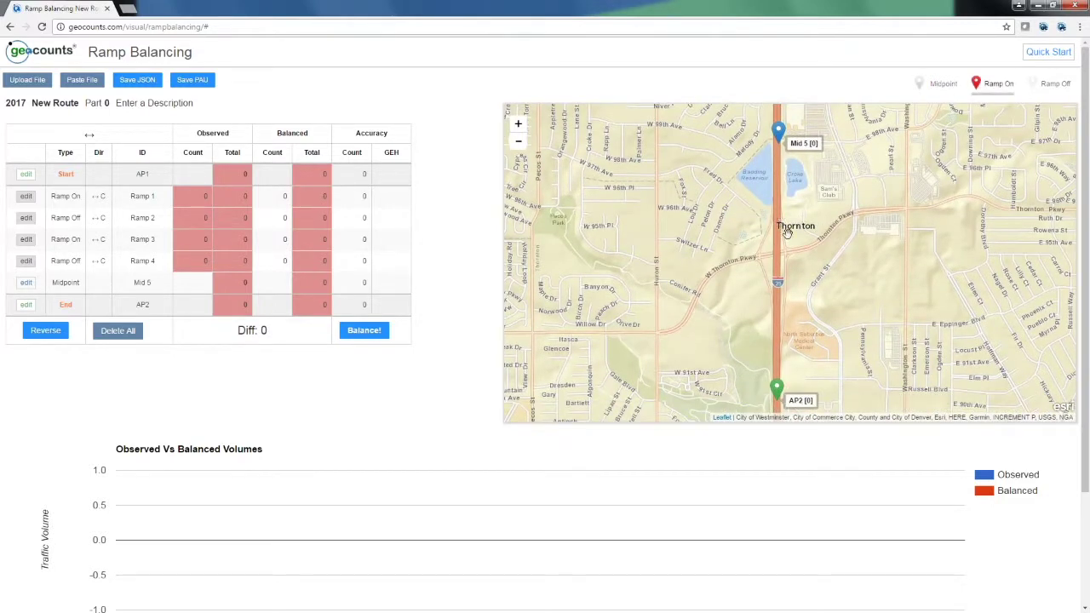
click(1047, 86)
click(771, 222)
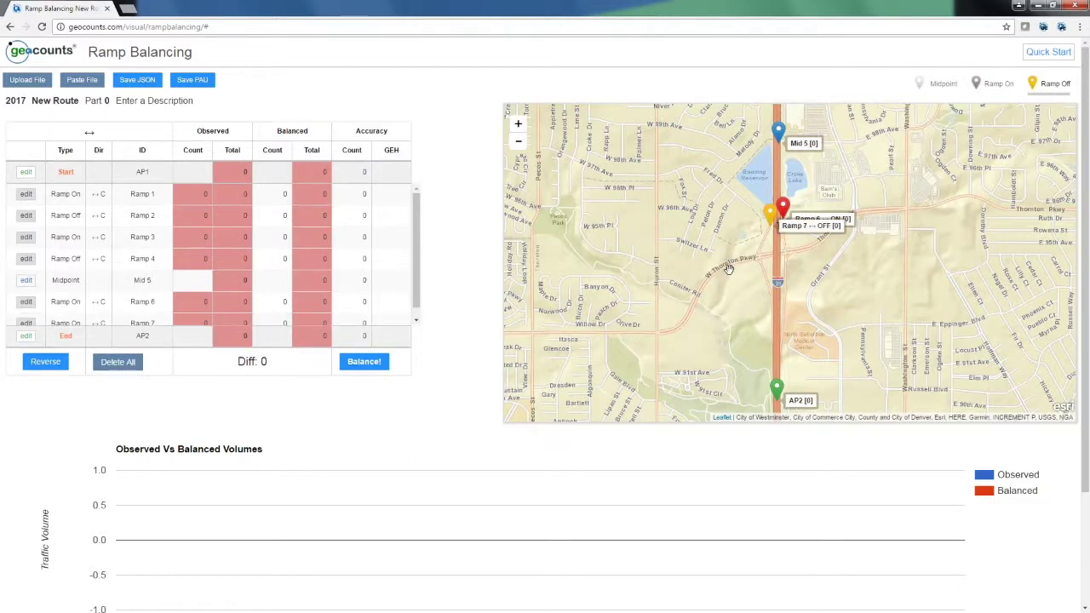
South of Thornton Pkwy, add a Ramp Off counter on the east side of I-25 and a Ramp On counter on the west side
click(784, 298)
click(990, 90)
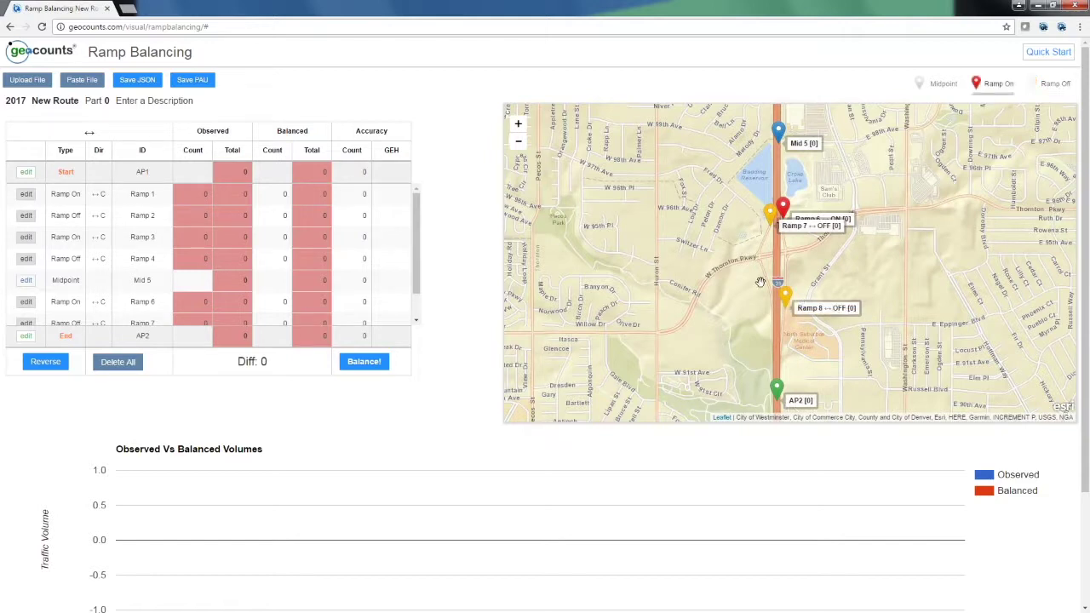
click(767, 272)
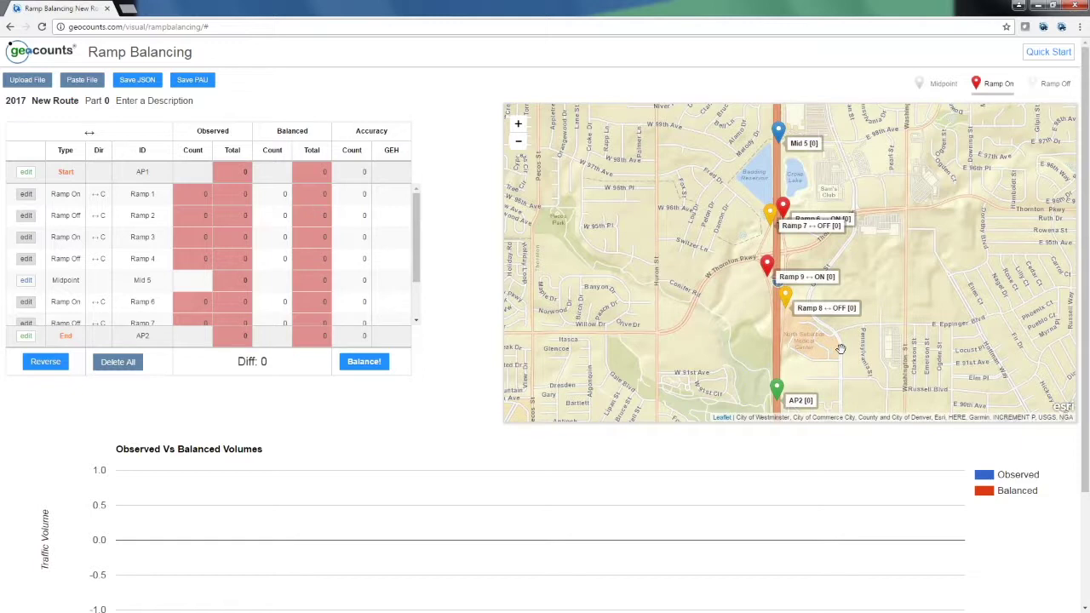
Set the observed count of anchor point AP1, at the north end of the I-25 route, to 20000
mouse_move(839, 349)
mouse_down()
mouse_move(839, 323)
mouse_move(840, 337)
mouse_up()
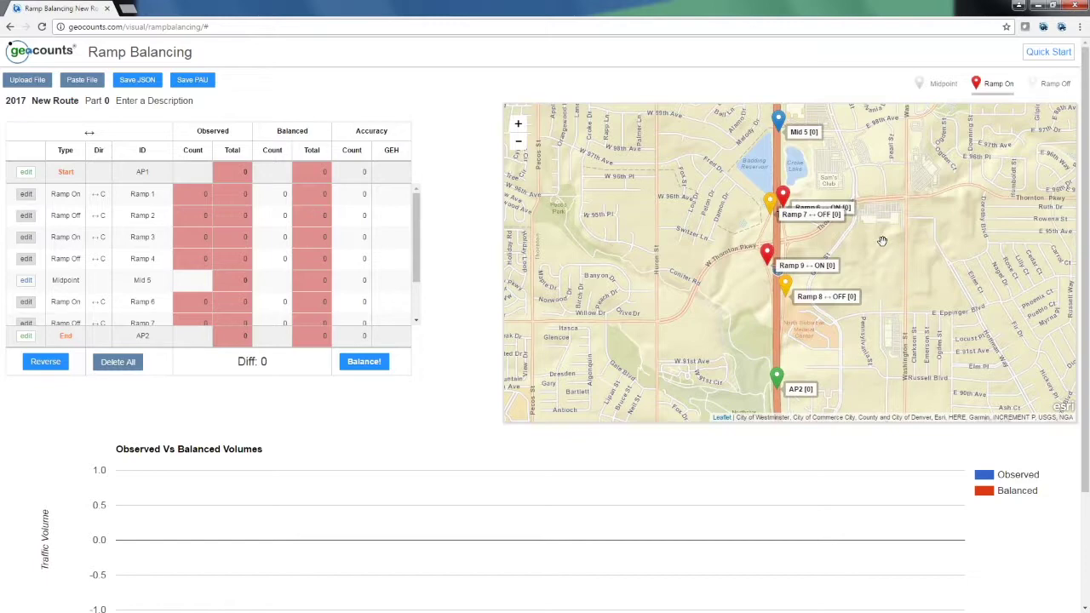
drag(883, 241, 875, 300)
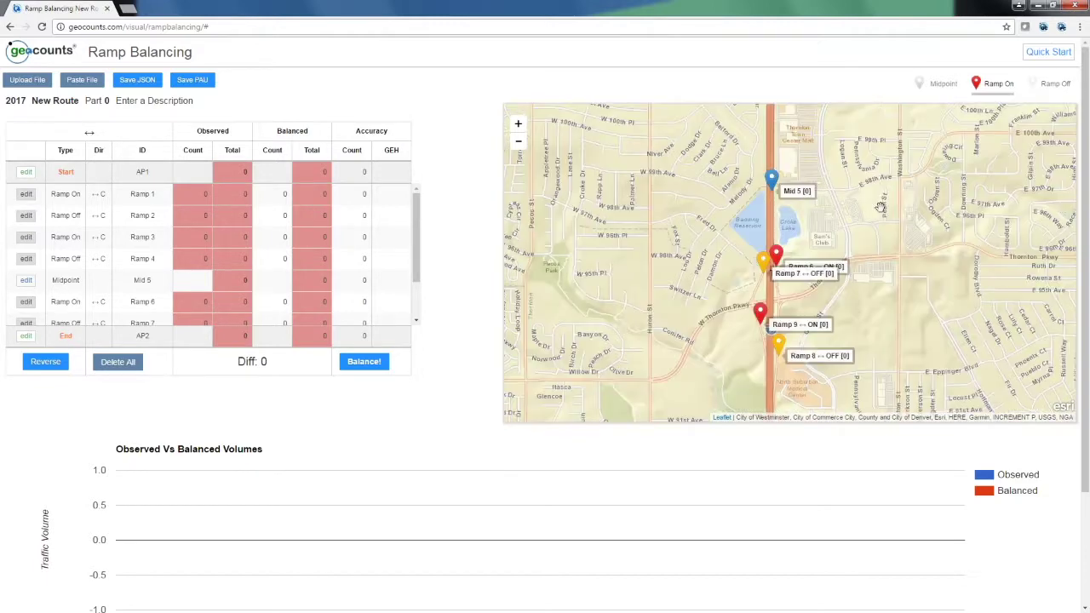
scroll(881, 207, down, 1)
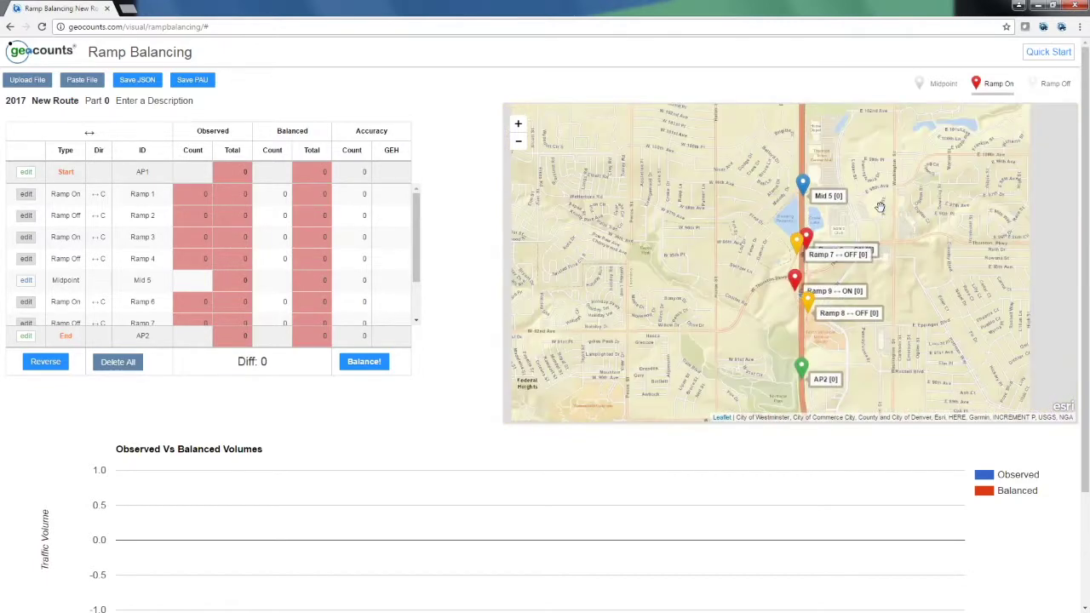
drag(881, 207, 862, 353)
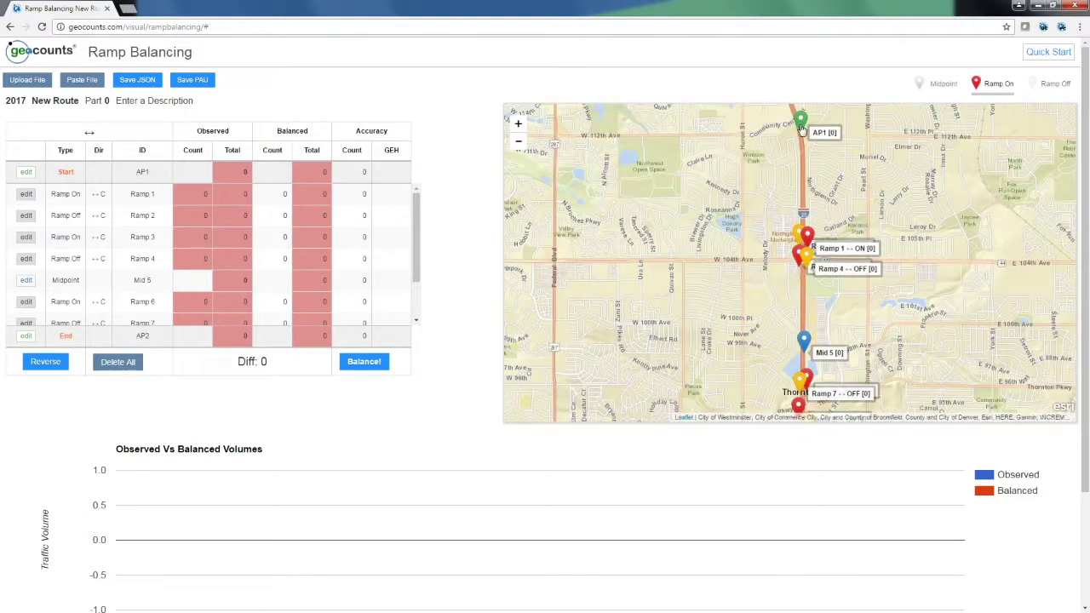
click(800, 121)
click(235, 171)
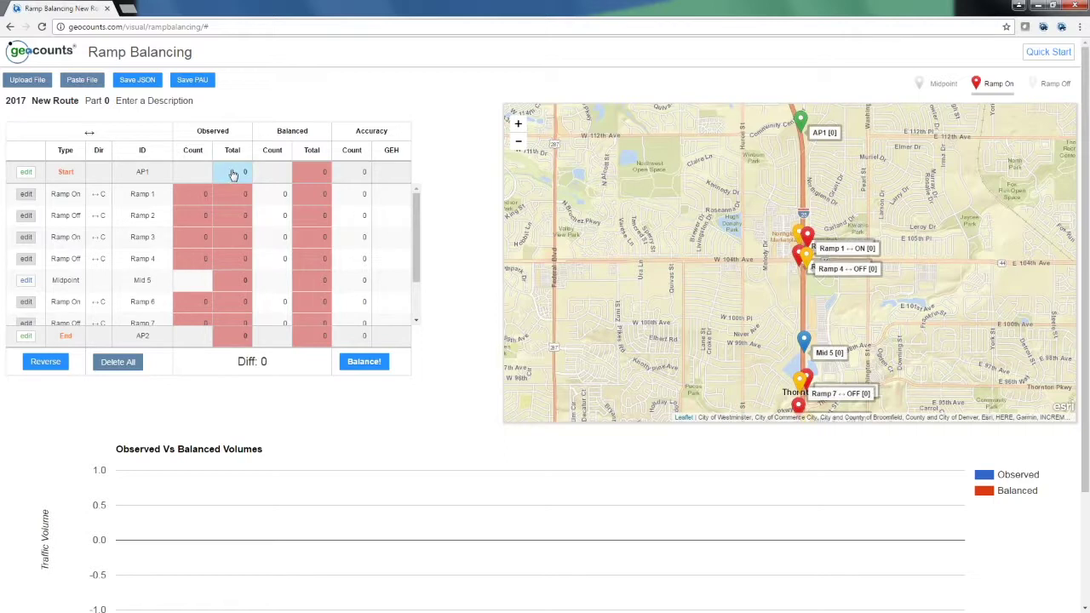
click(234, 173)
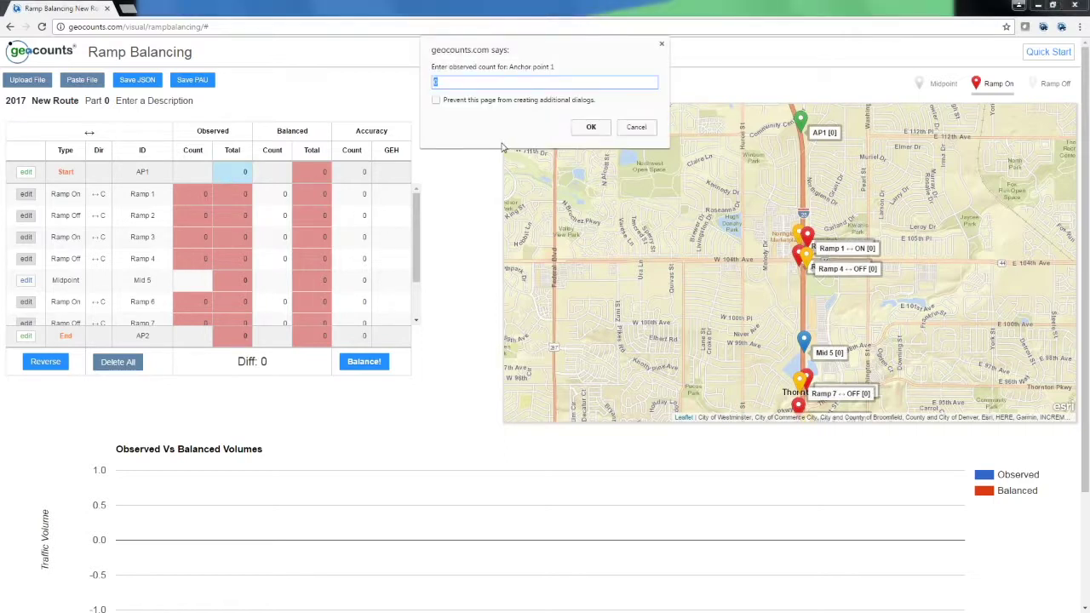
text(20000)
click(591, 127)
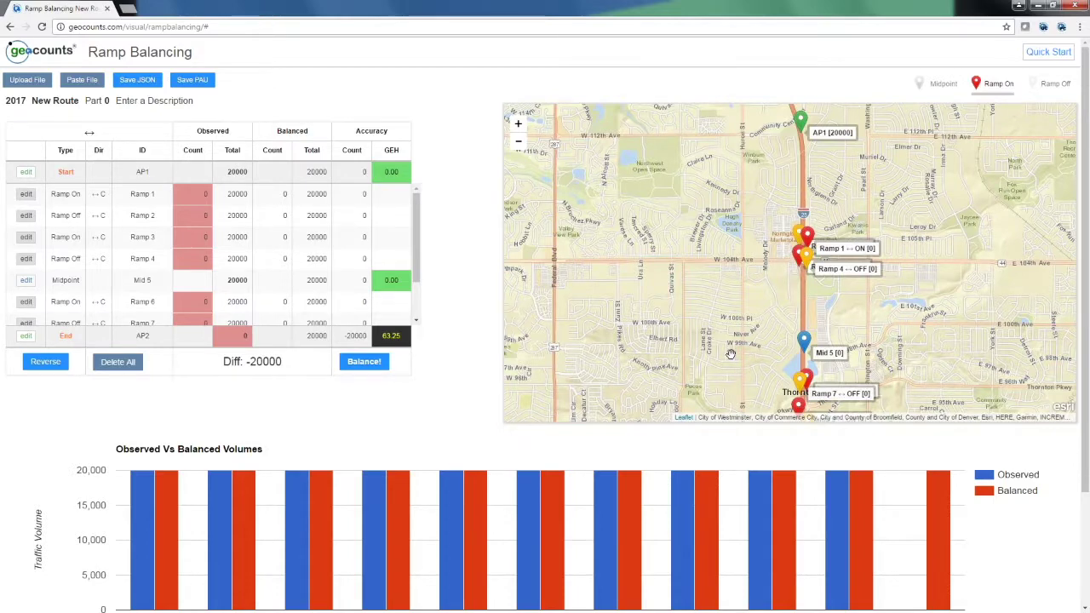
Set the observed count of anchor point AP2, at the south end of the route, to 18000
click(225, 337)
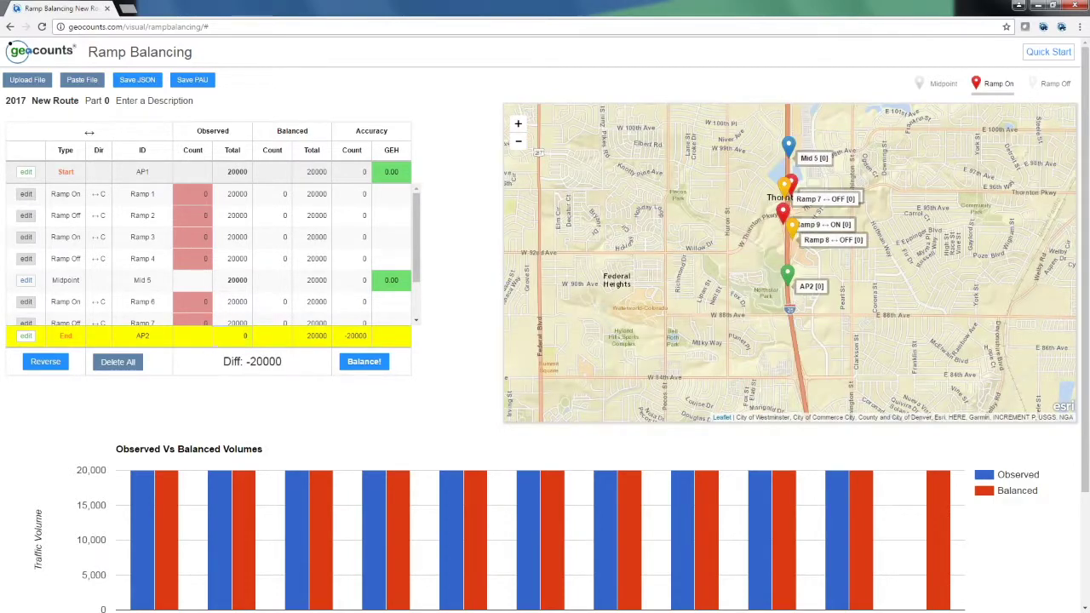
click(234, 337)
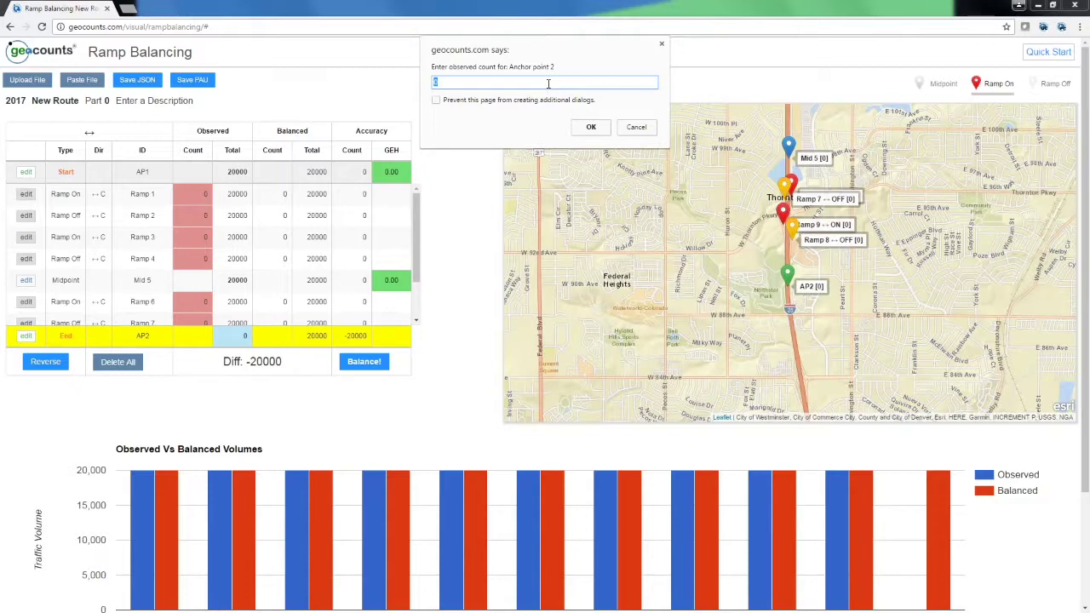
text(18000)
click(587, 128)
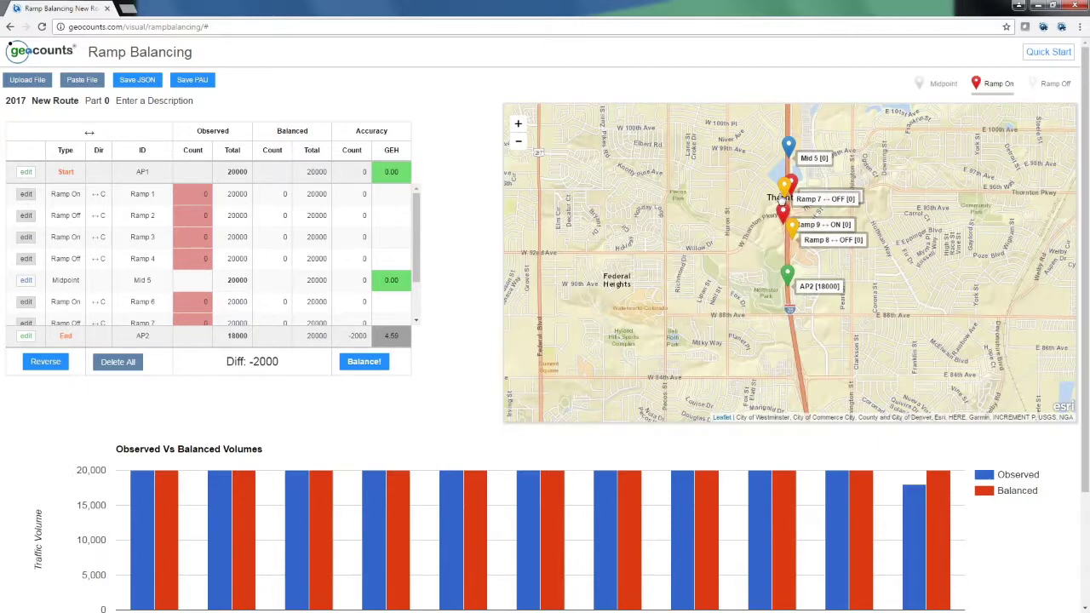
For the ramps north of Thornton Pkwy, set the observed counts of Ramp 7 to 1000 and Ramp 6 to 800
scroll(781, 198, up, 1)
scroll(801, 217, up, 1)
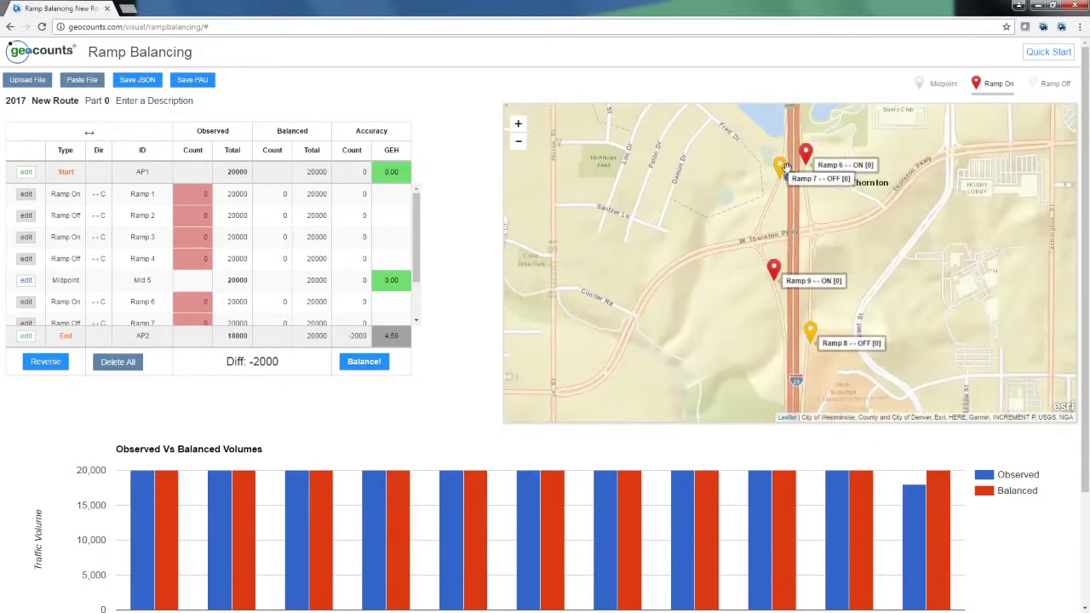
click(192, 323)
scroll(196, 315, down, 1)
scroll(198, 312, down, 1)
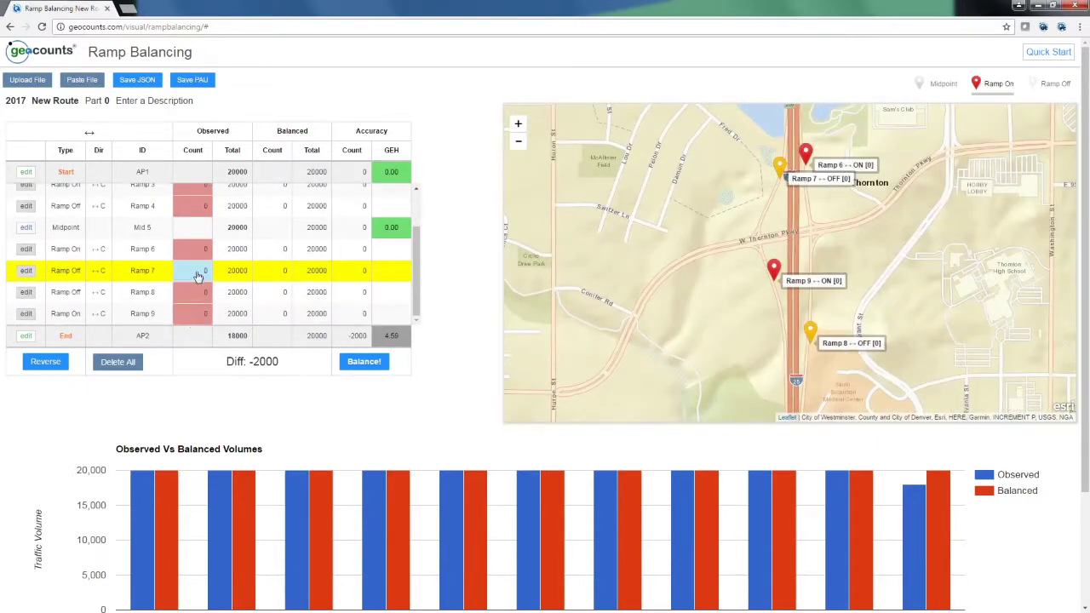
click(200, 270)
text(10000)
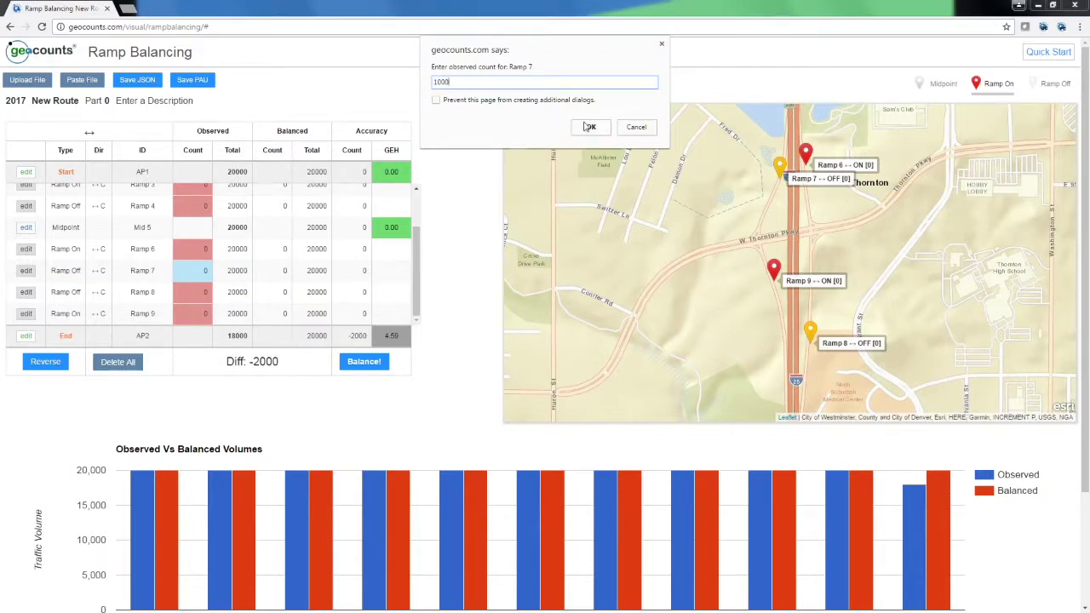
click(590, 127)
click(204, 249)
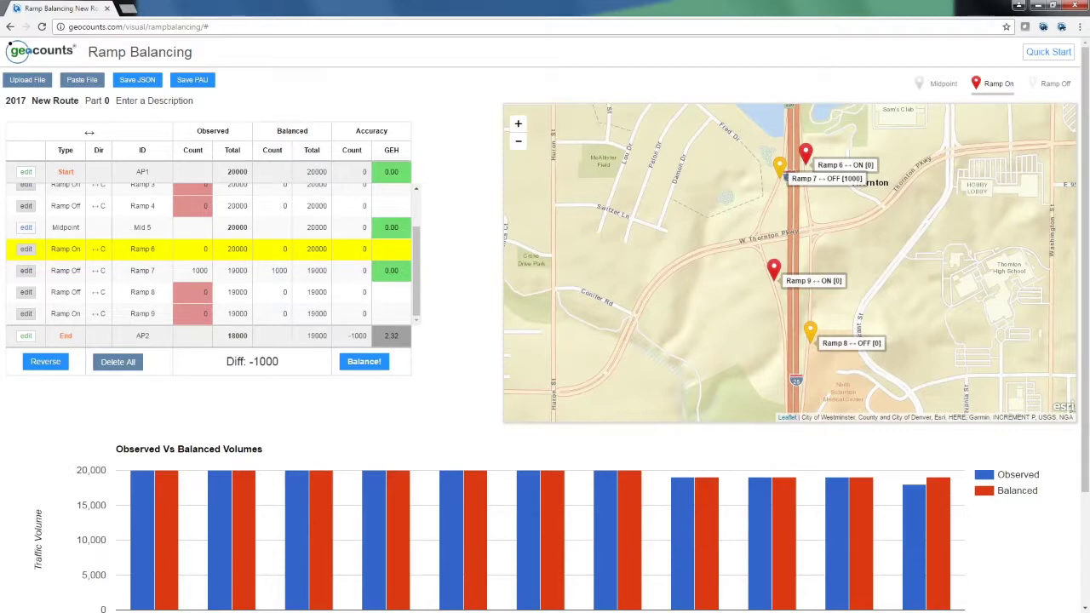
text(800)
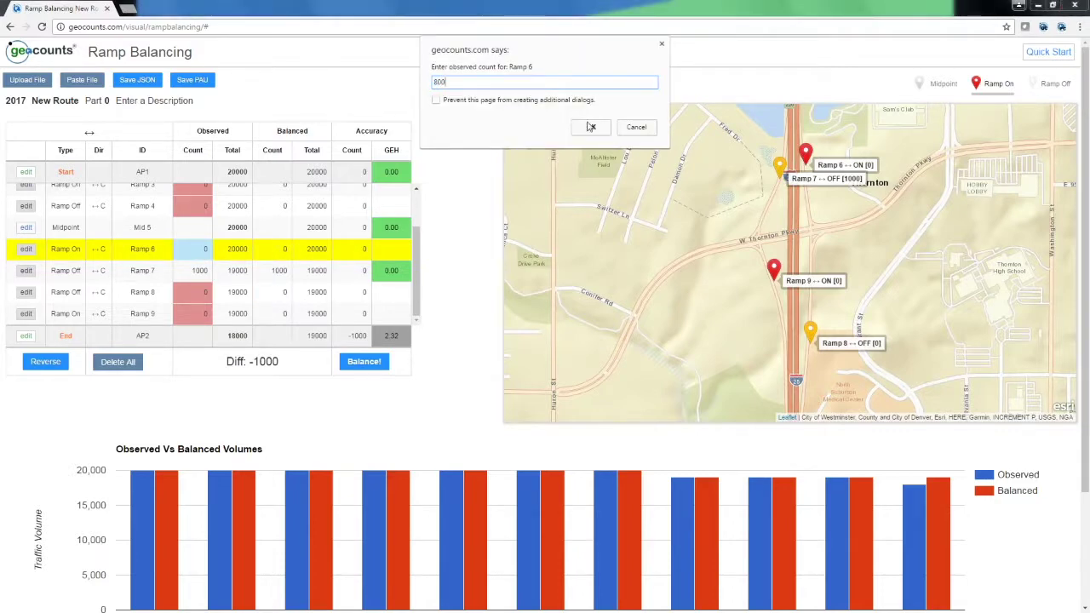
click(590, 127)
For the ramps south of Thornton Pkwy, set the observed counts of Ramp 9 to 1200 and Ramp 8 to 750
drag(738, 325, 732, 265)
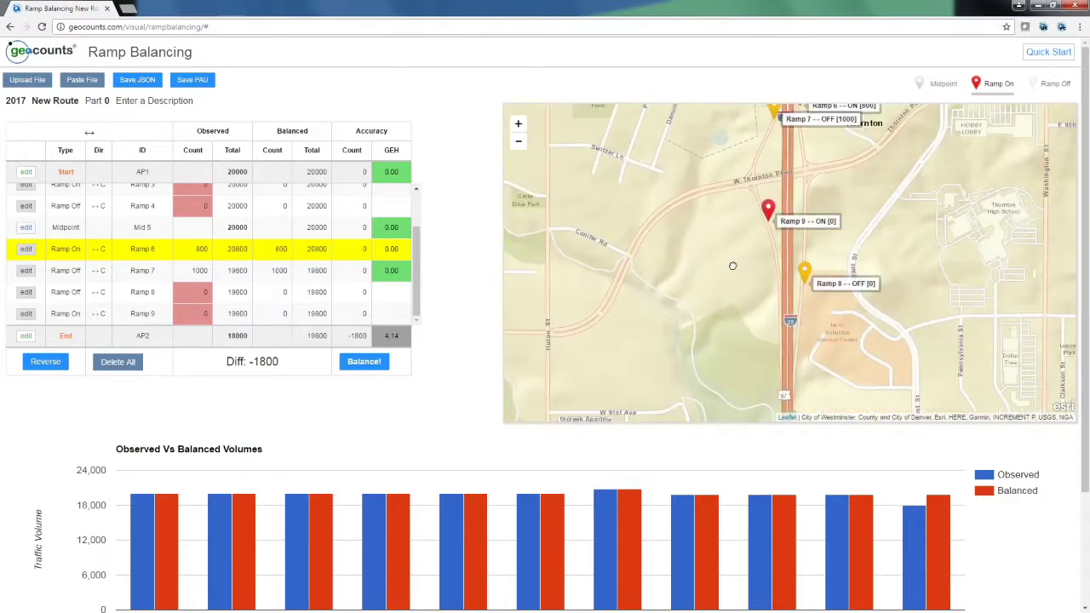
click(206, 315)
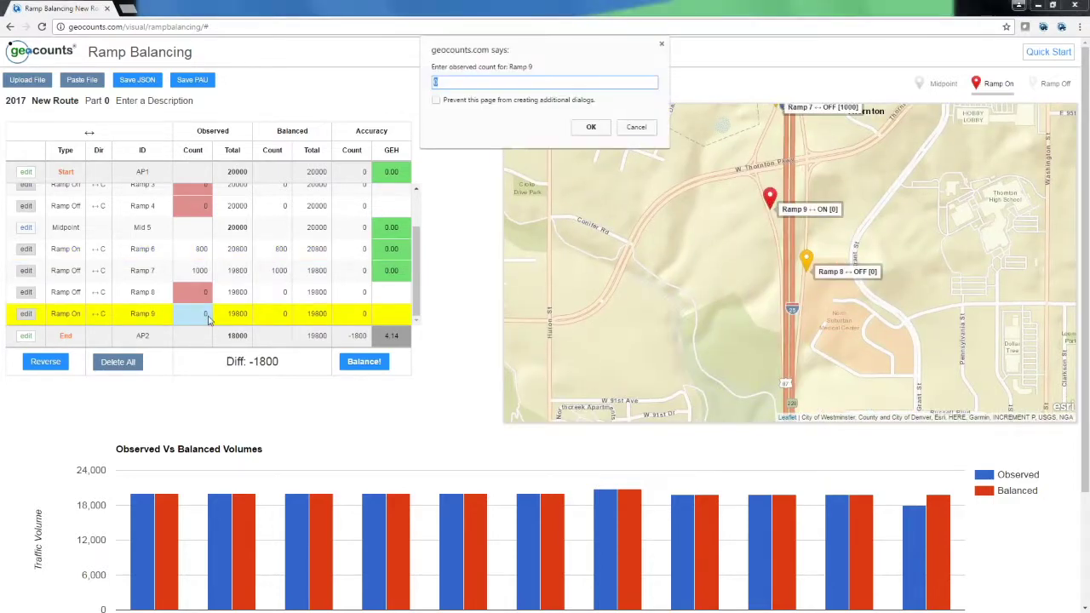
text(1200)
click(588, 128)
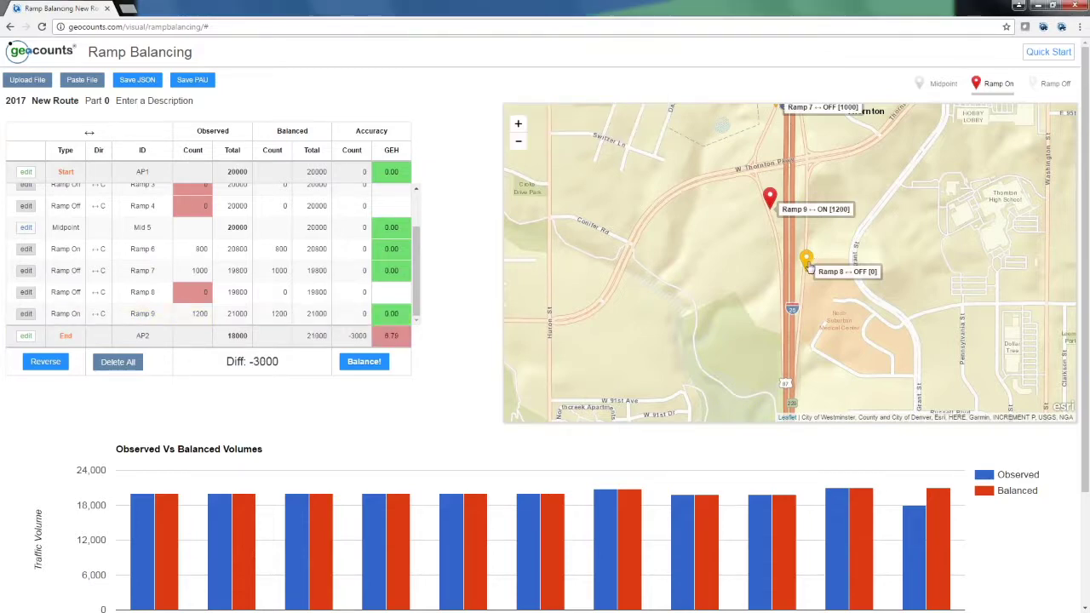
click(201, 292)
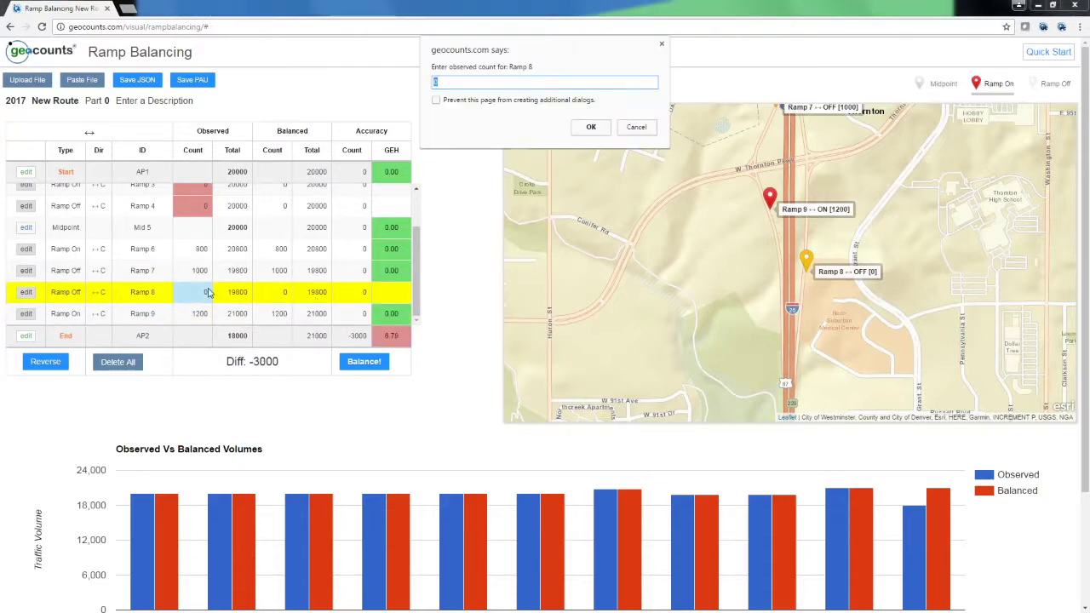
text(750)
click(604, 127)
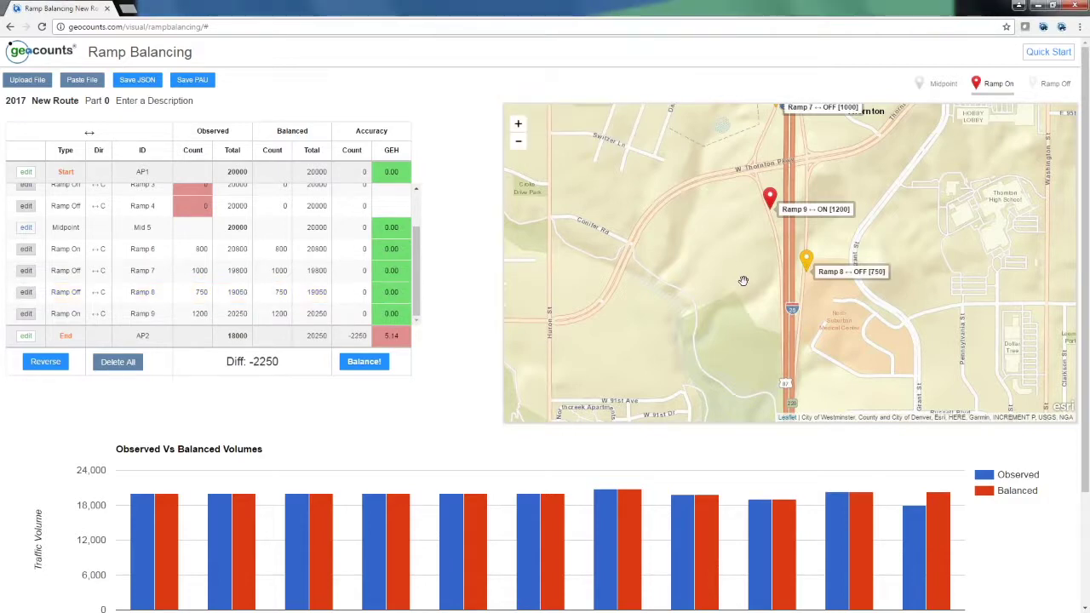
Set the observed count of Ramp 2, the off-ramp north of 104th Ave, to 1000
scroll(742, 281, down, 1)
drag(737, 281, 731, 307)
scroll(734, 298, down, 1)
scroll(715, 243, down, 1)
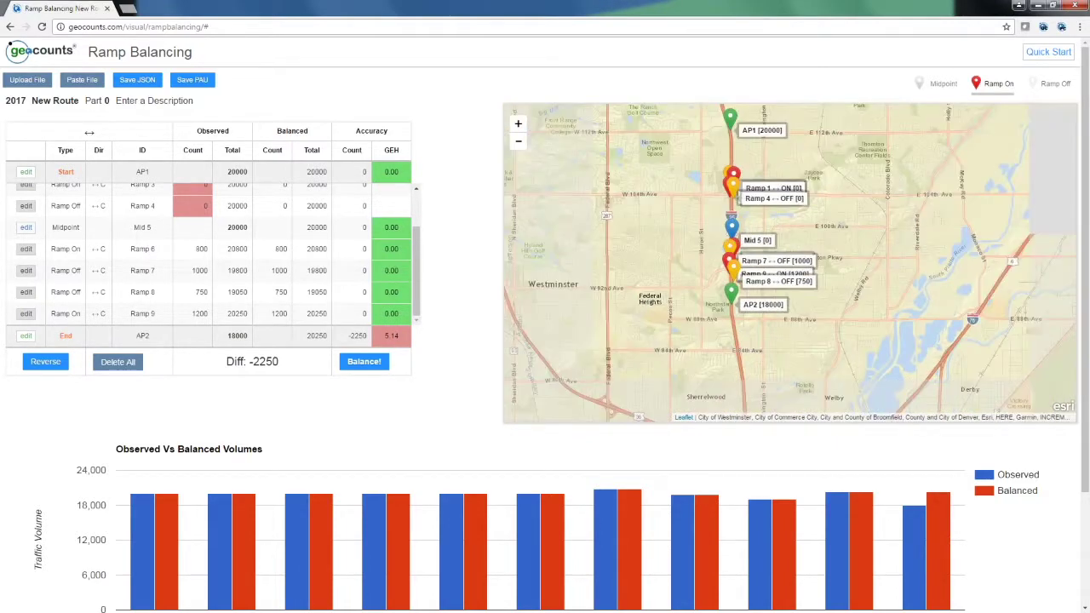
scroll(730, 206, up, 3)
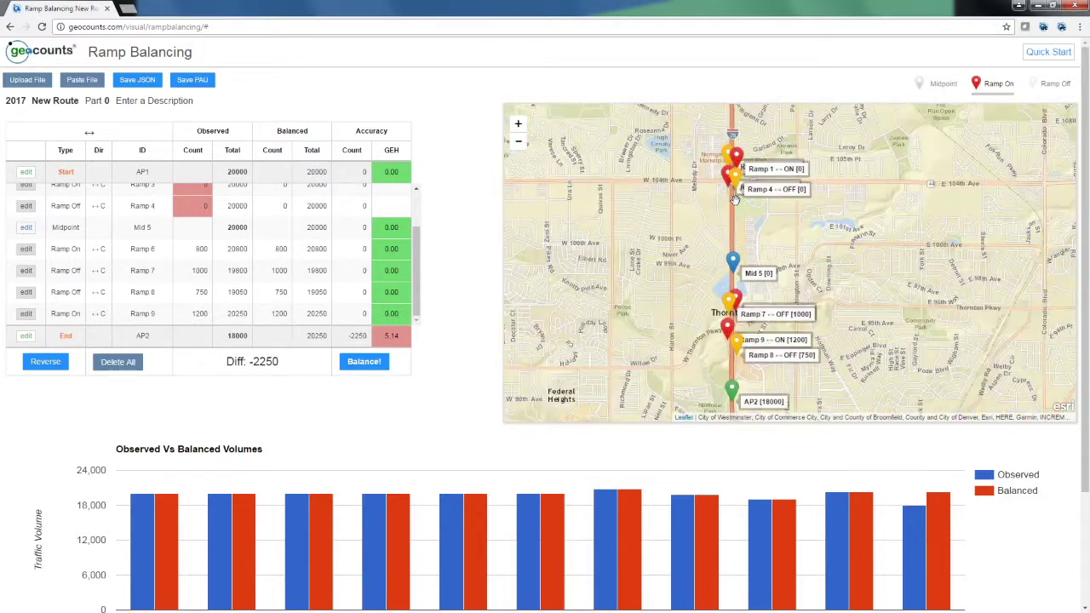
scroll(735, 191, up, 1)
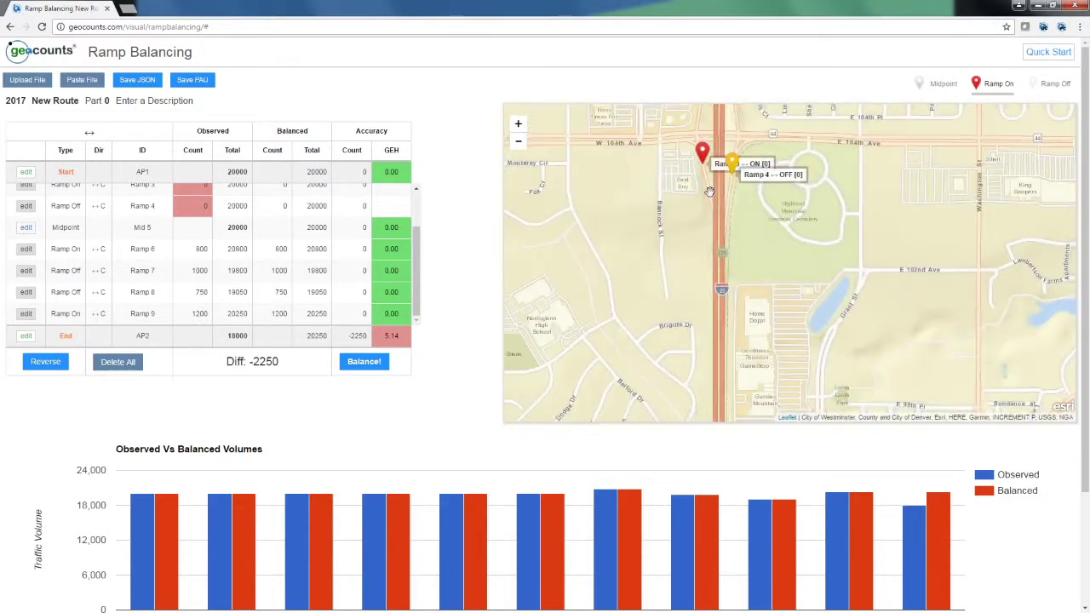
drag(736, 213, 736, 153)
drag(732, 366, 735, 392)
drag(732, 170, 740, 374)
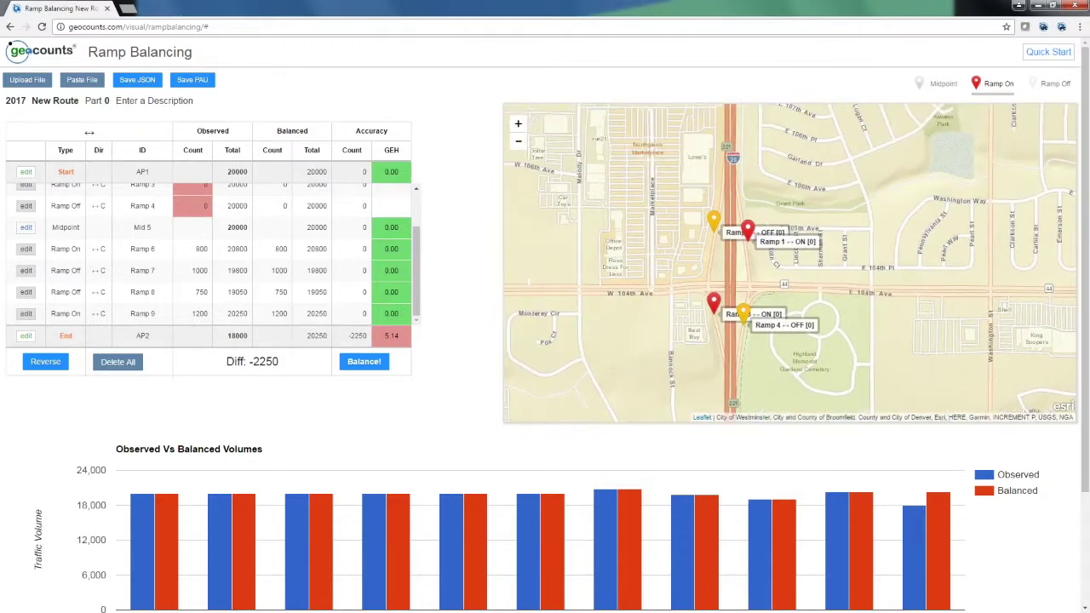
drag(418, 229, 426, 180)
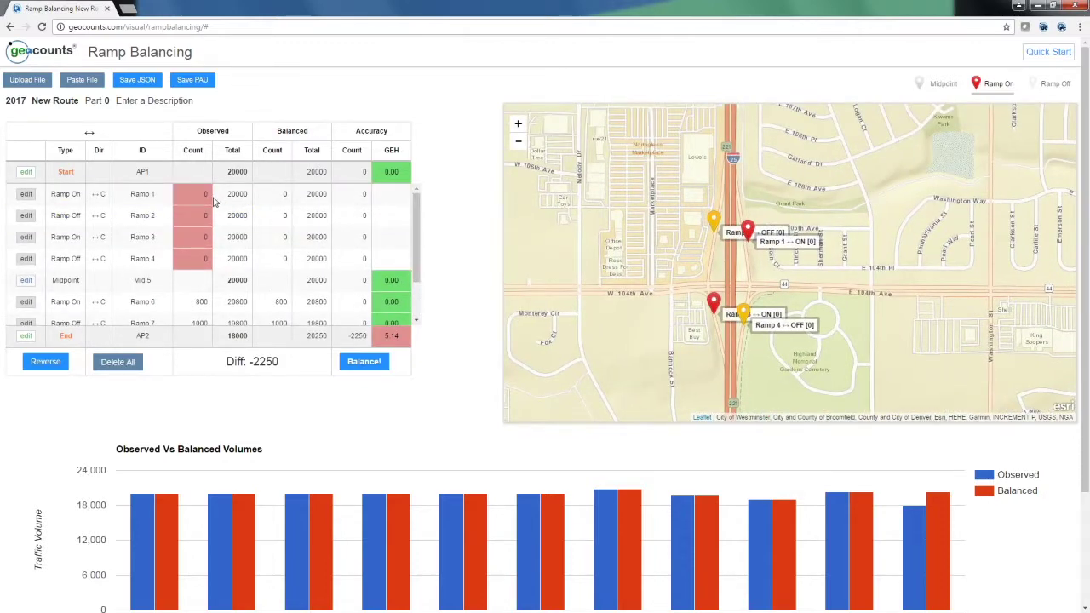
click(194, 193)
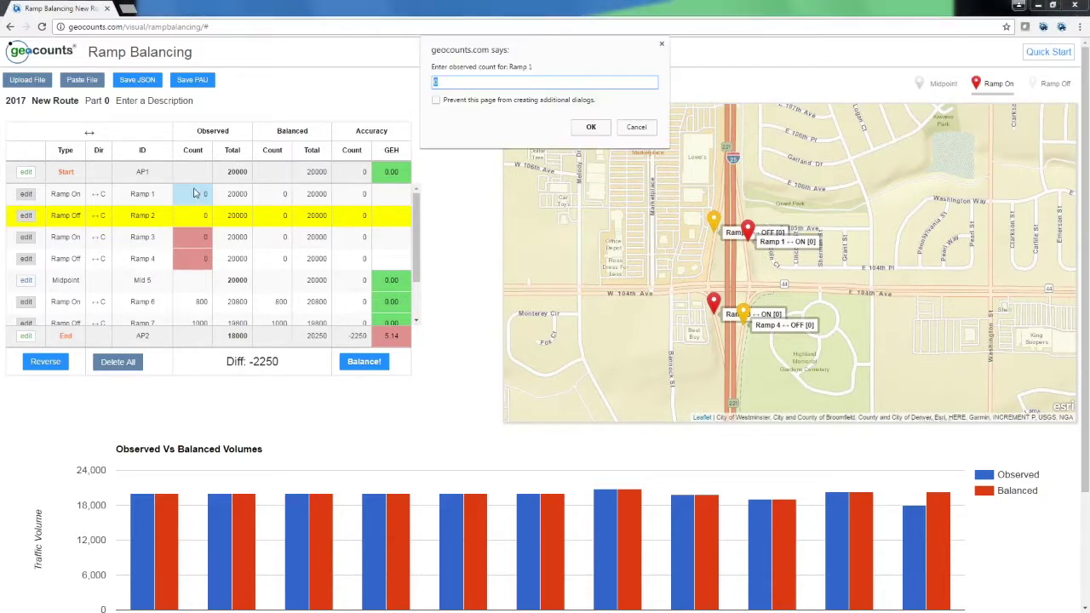
click(636, 127)
click(194, 215)
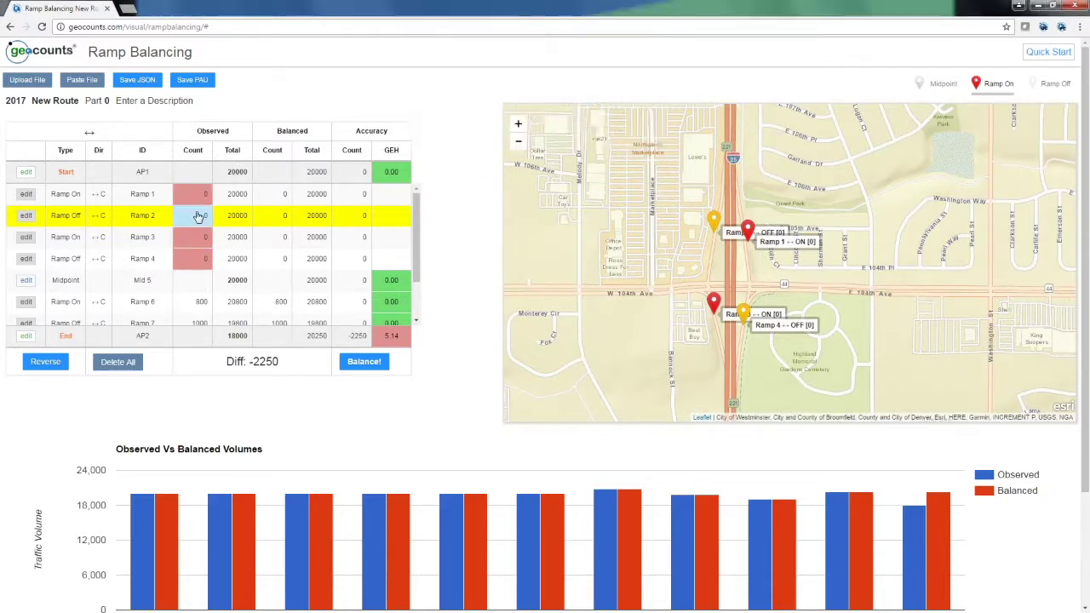
text(500)
click(591, 127)
Set the observed count of Ramp 1, the on-ramp north of 104th Ave, to 1200
click(195, 195)
text(1200)
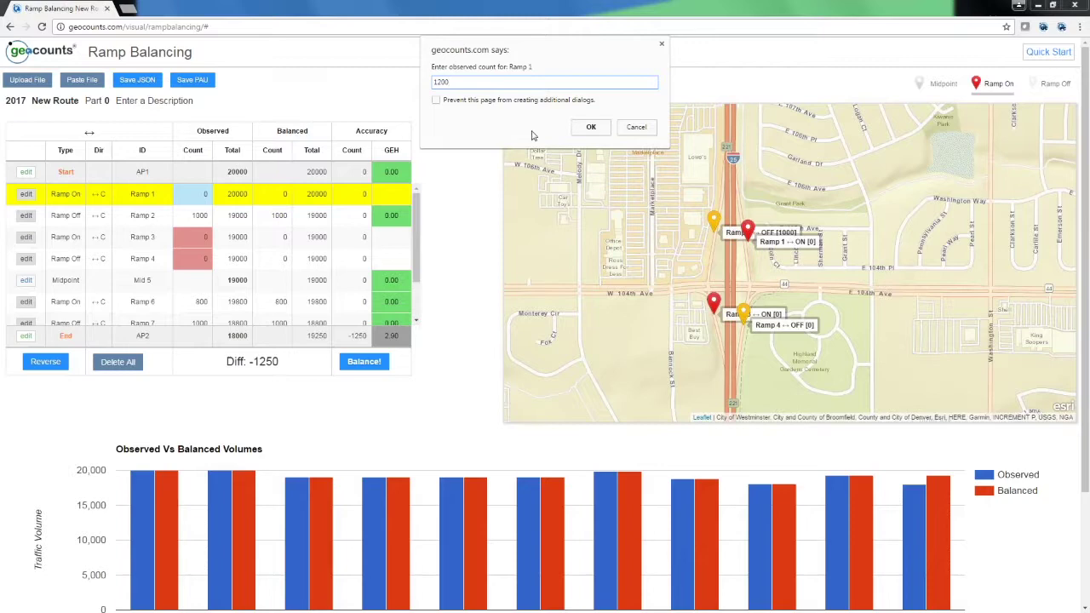
click(587, 128)
For the ramps south of 104th Ave, set the observed counts of Ramp 3 to 1350 and Ramp 4 to 690
click(191, 243)
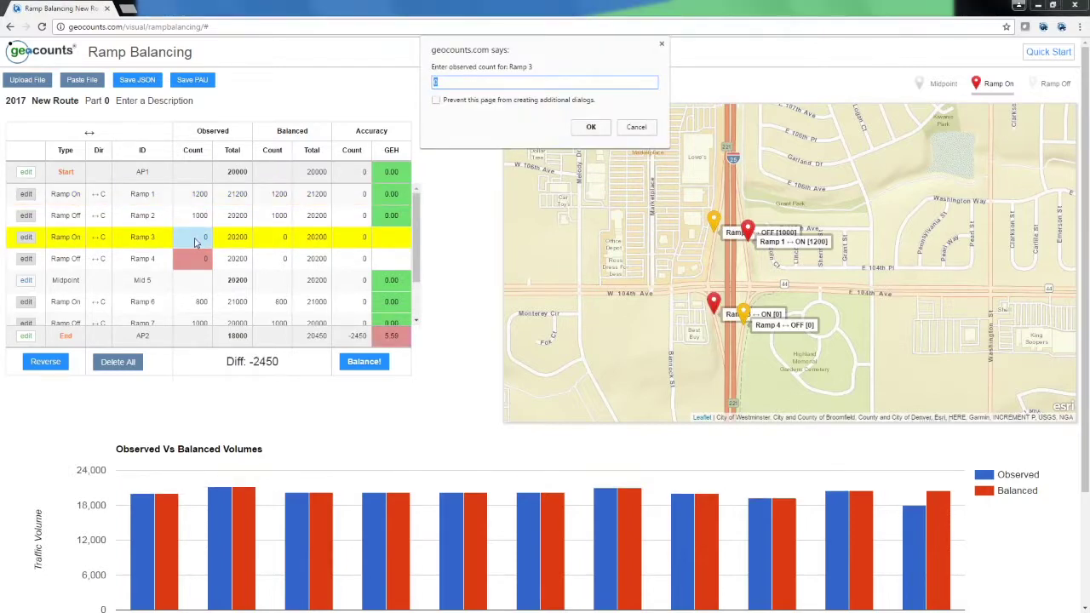
text(1350)
click(591, 128)
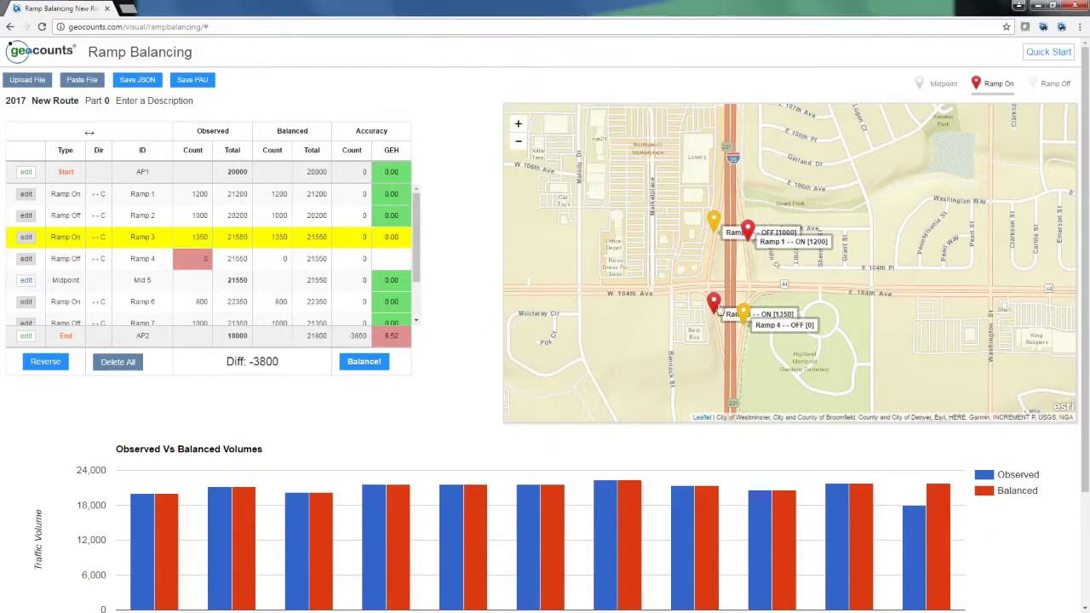
click(193, 258)
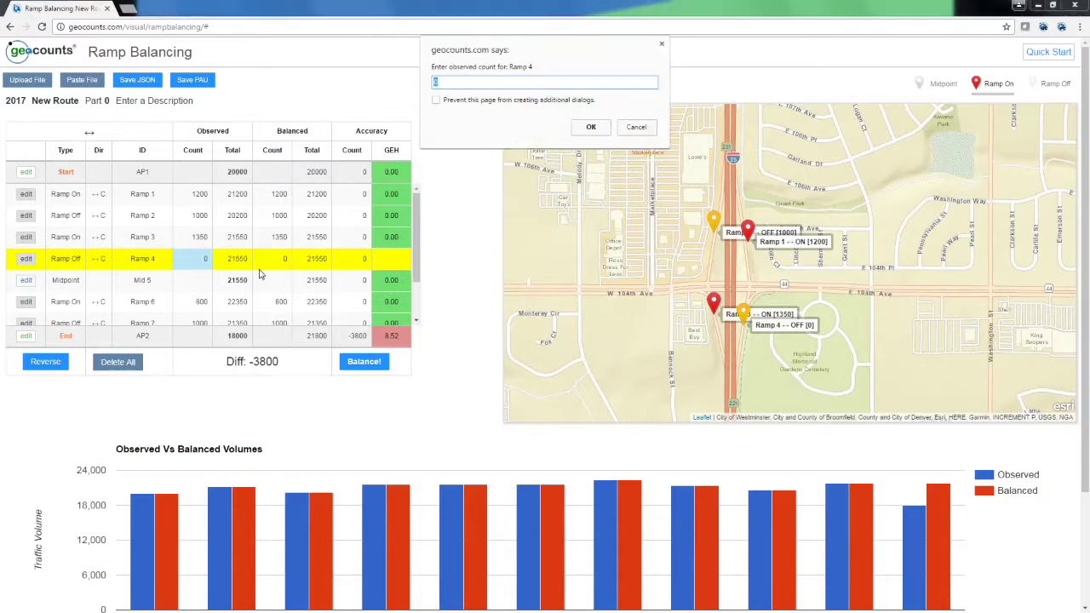
text(690)
click(589, 129)
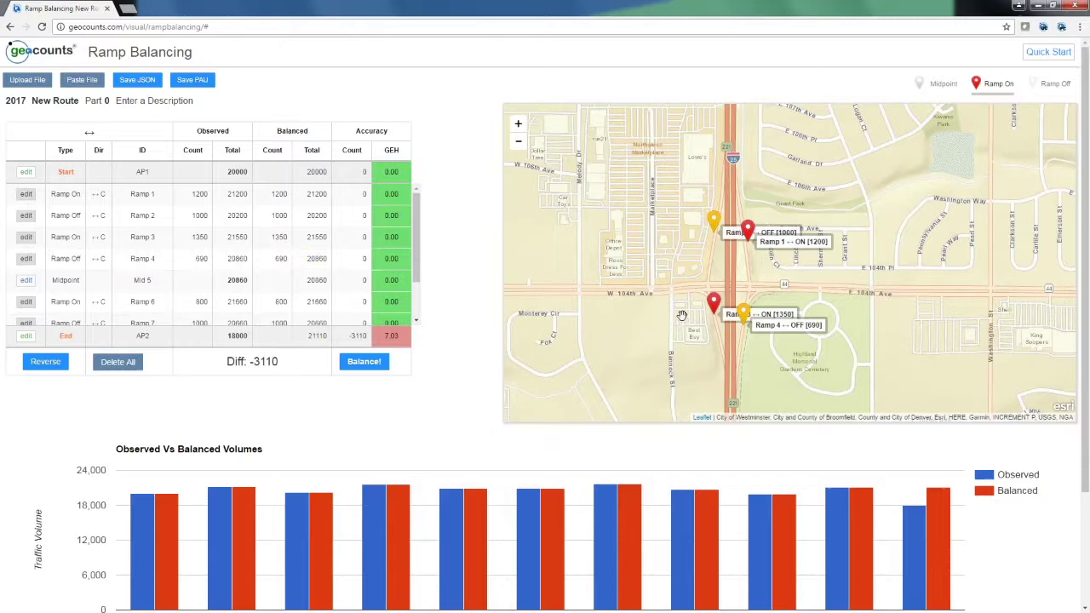
Review the whole I-25 route on the map and the last ramp rows in the counts table
scroll(682, 316, down, 1)
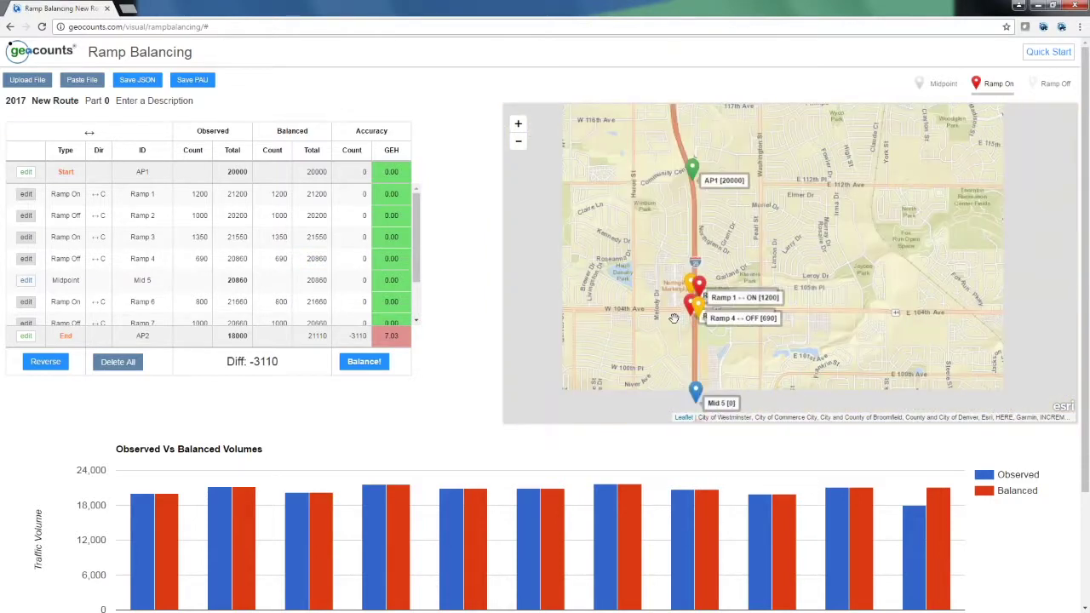
drag(672, 318, 687, 274)
scroll(686, 276, down, 1)
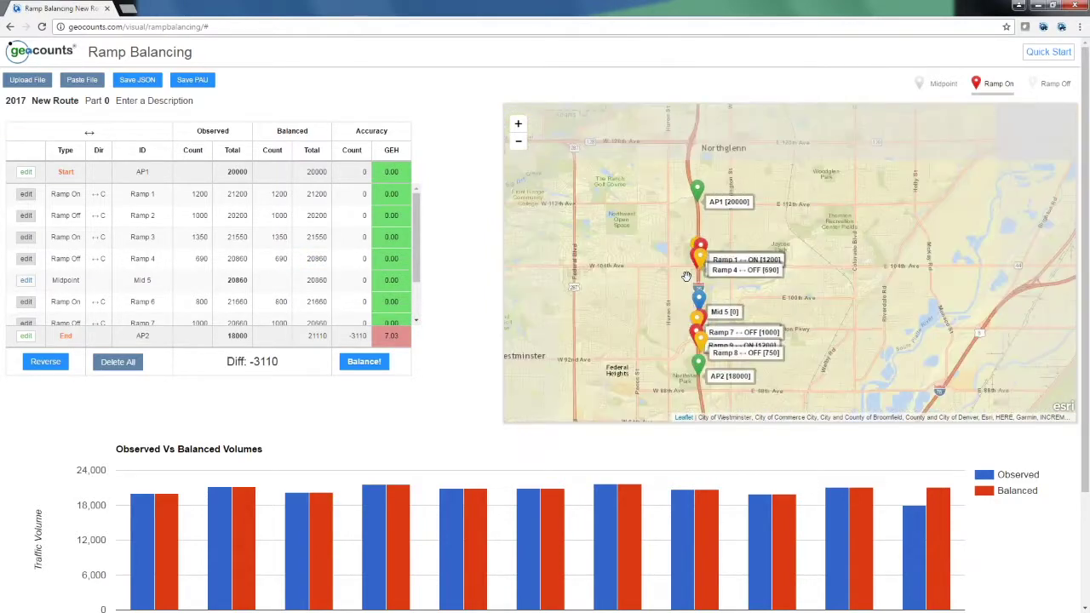
scroll(269, 281, down, 1)
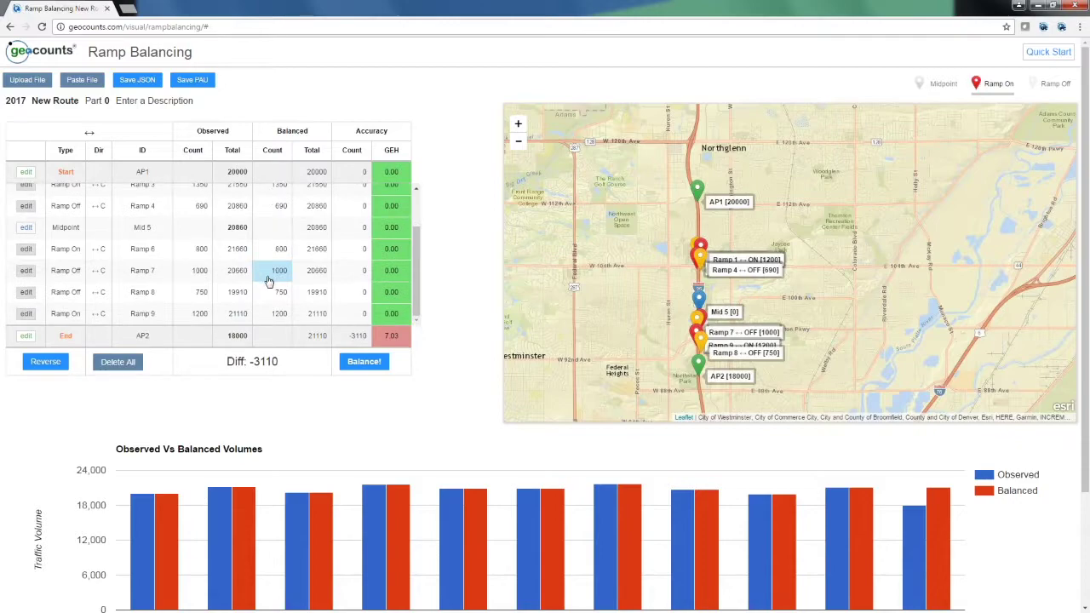
Balance the route's volumes and review the balanced counts and GEH values of the ramps
scroll(497, 251, down, 2)
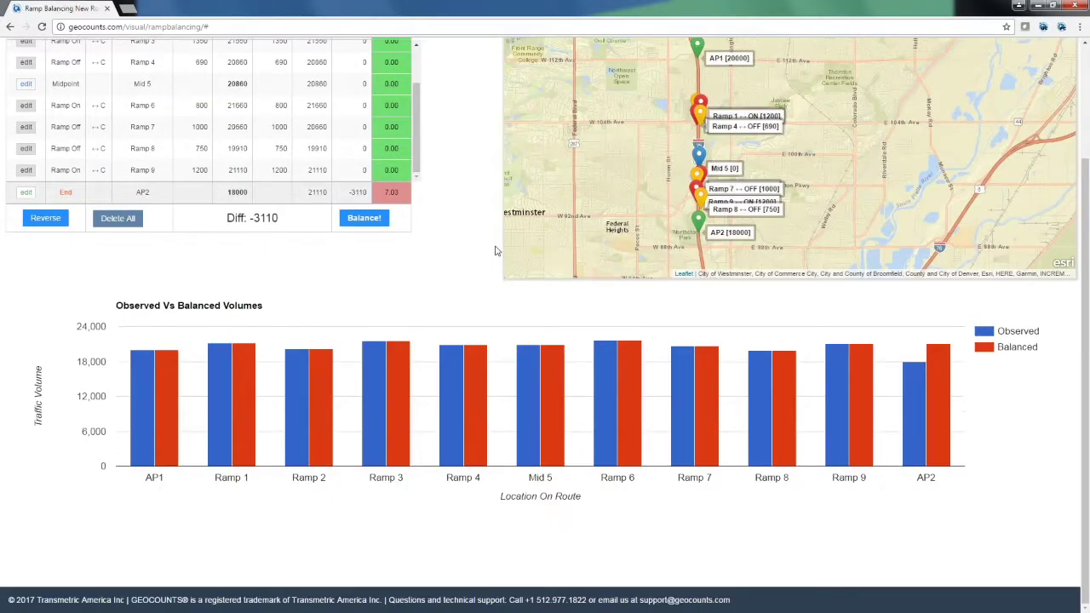
scroll(417, 204, up, 5)
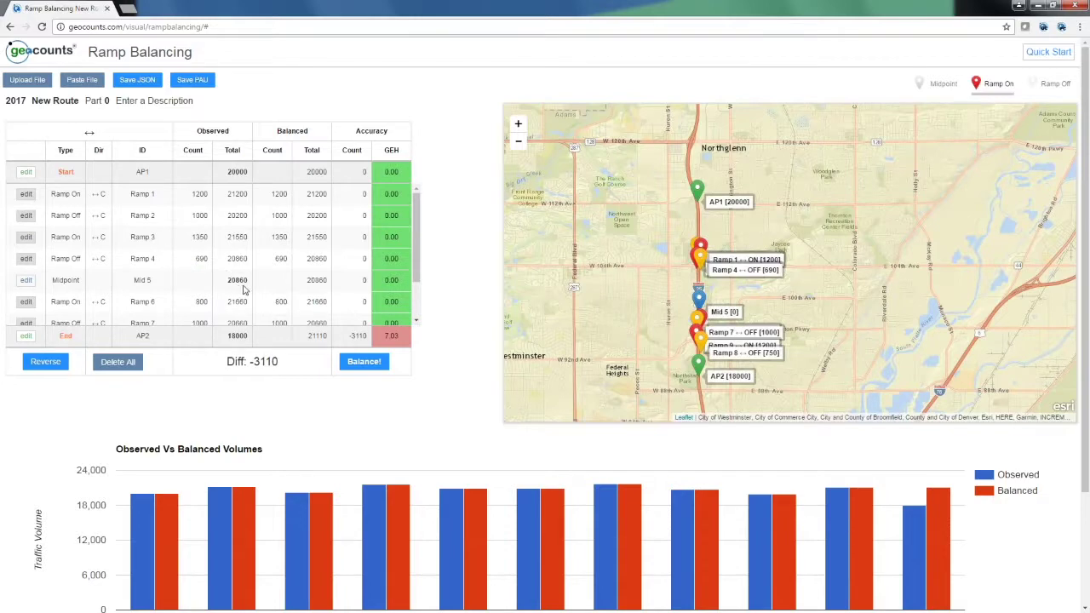
click(363, 362)
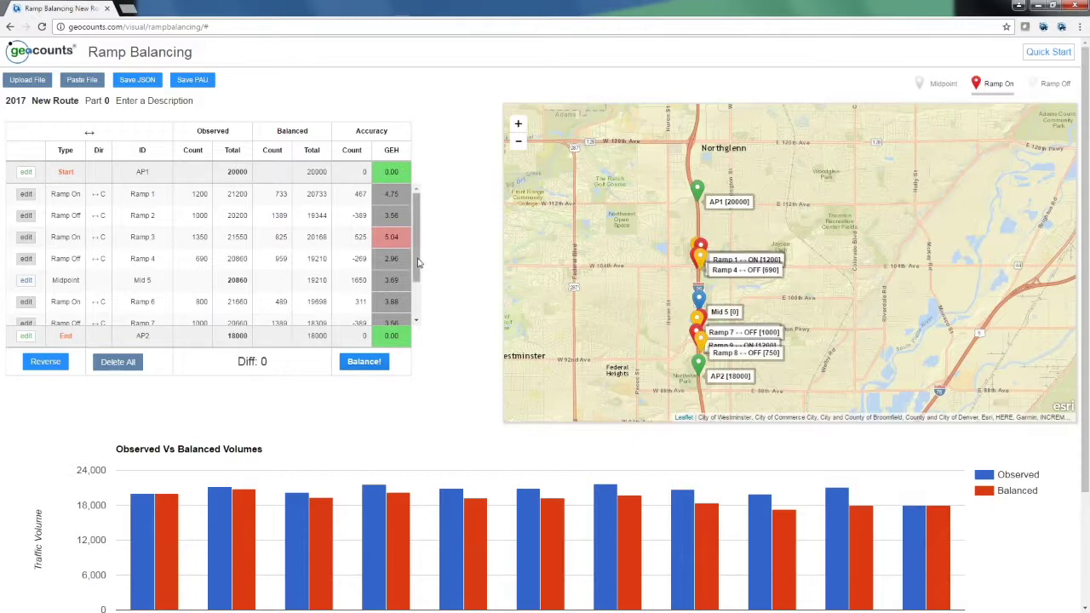
scroll(418, 264, down, 1)
scroll(418, 264, up, 1)
mouse_move(390, 237)
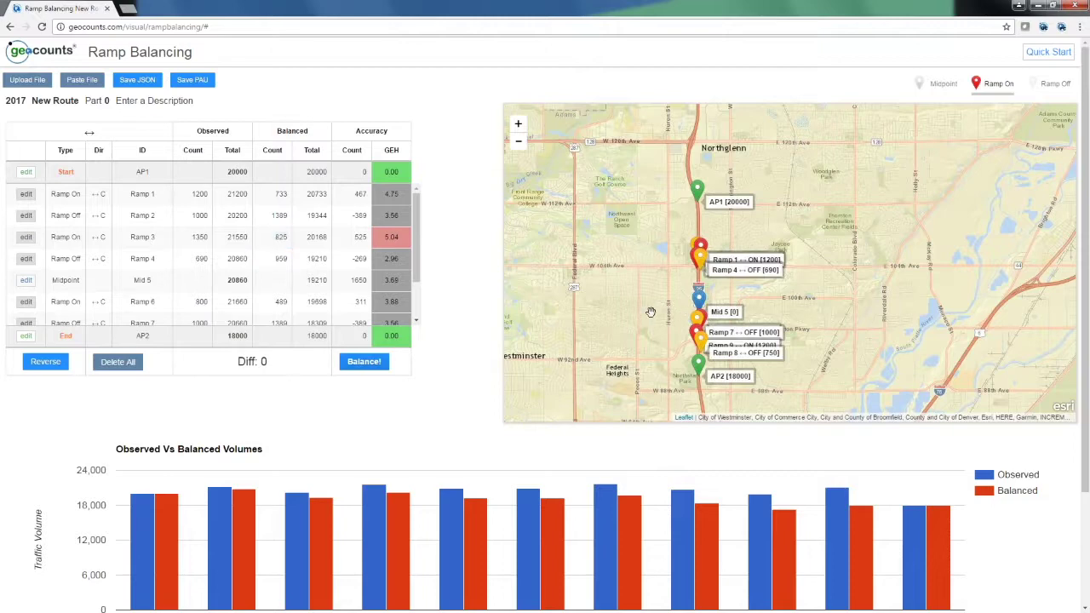
Set the overall travel direction of the I-25 route to South
drag(650, 312, 654, 285)
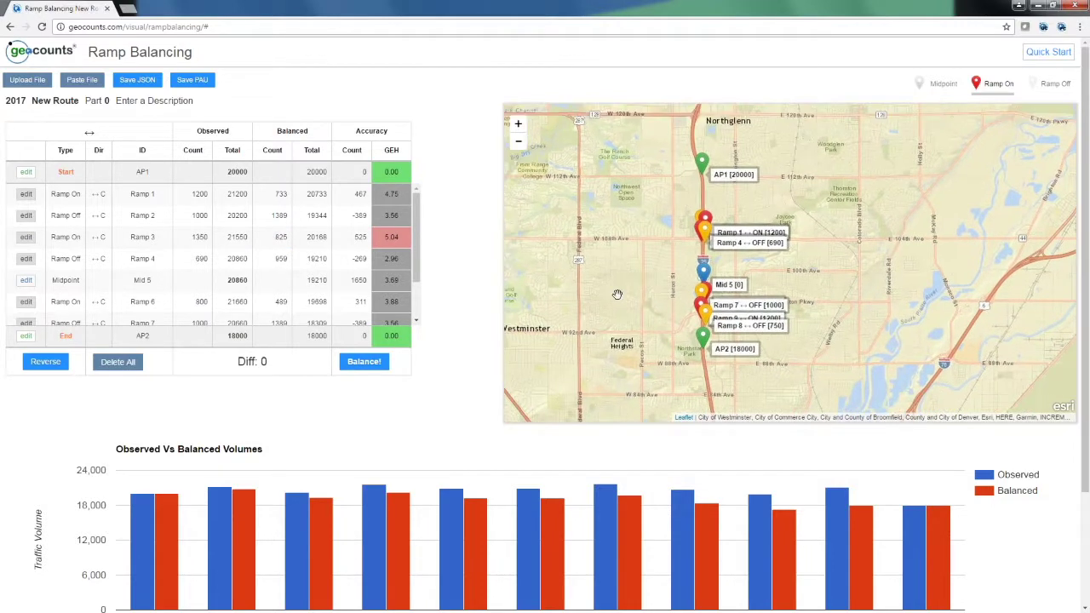
click(91, 137)
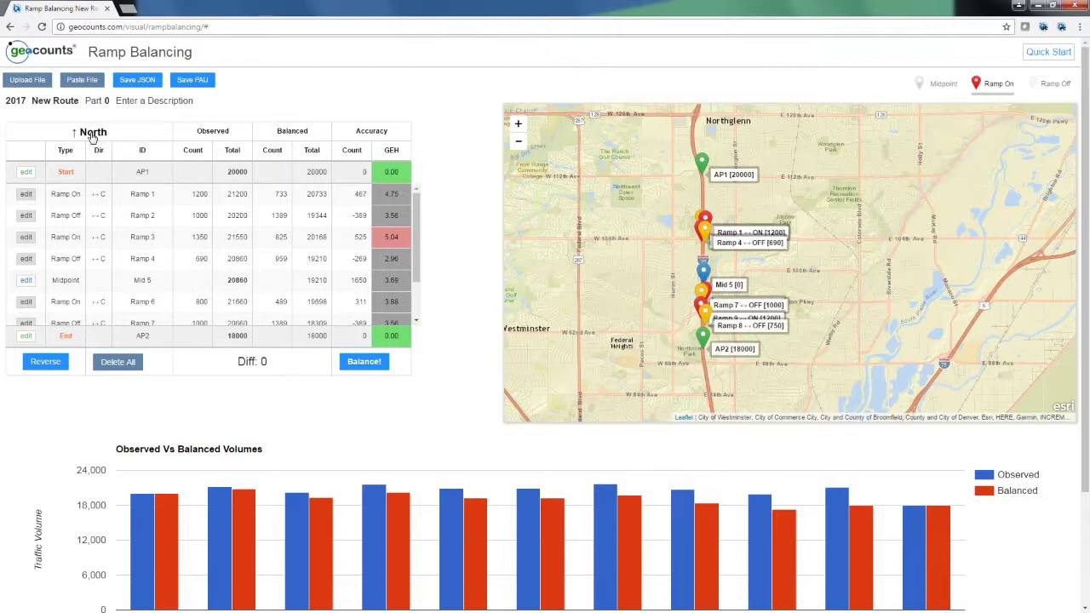
click(92, 137)
click(93, 138)
For the ramps north of 104th Ave, set the direction of Ramp 2 to South and Ramp 1 to North
click(102, 195)
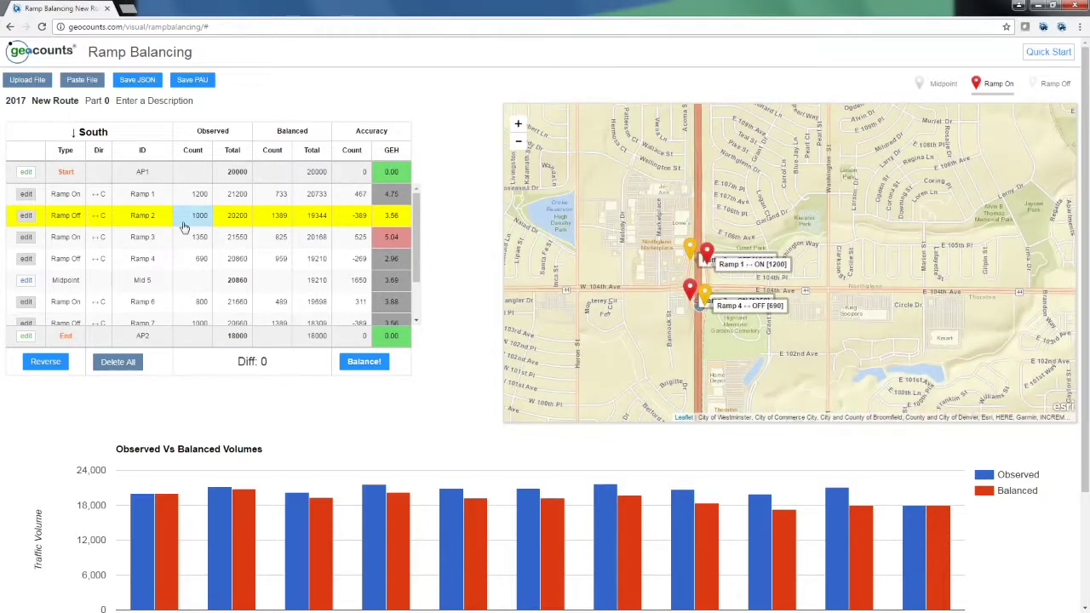
click(100, 215)
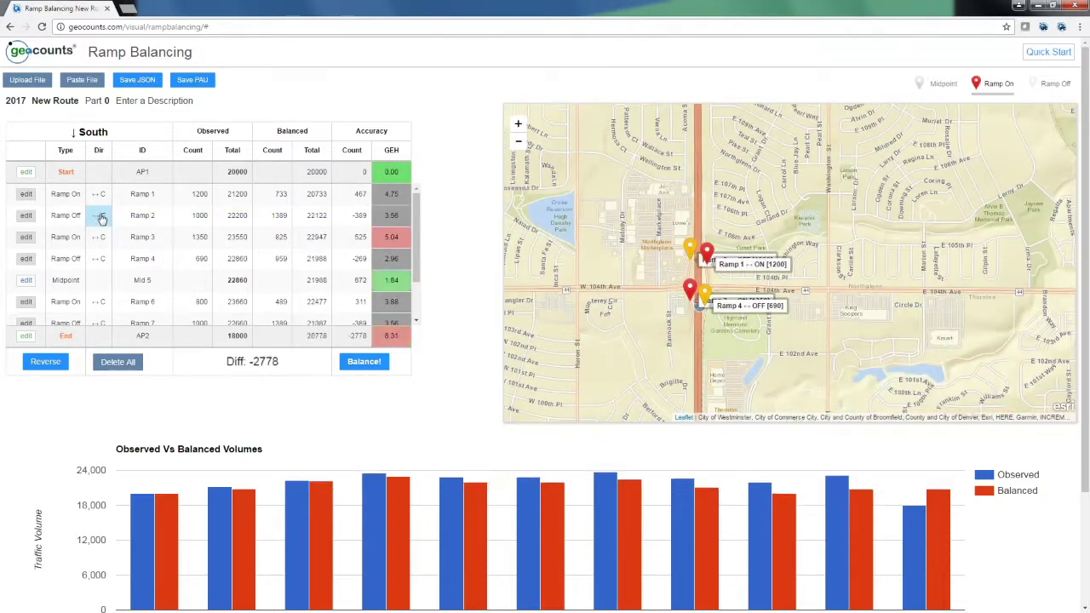
click(100, 216)
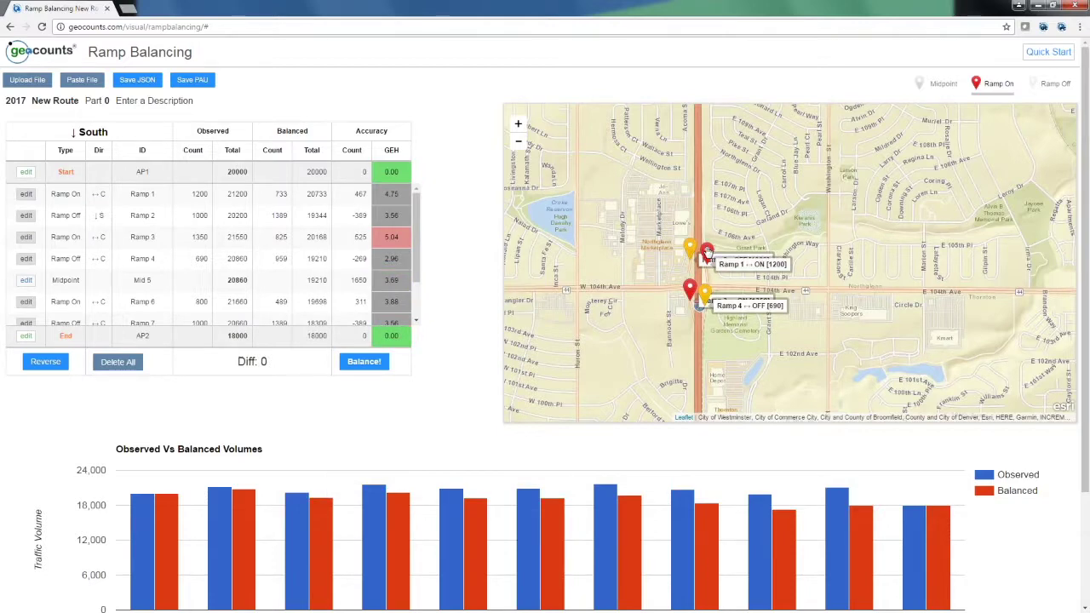
click(100, 196)
click(101, 197)
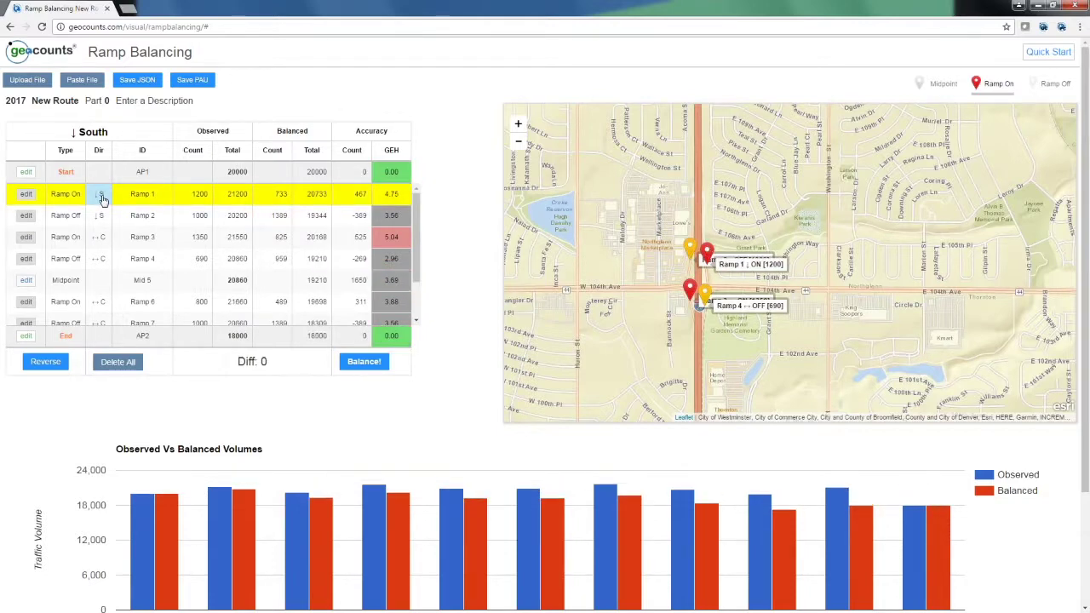
click(101, 198)
click(101, 198)
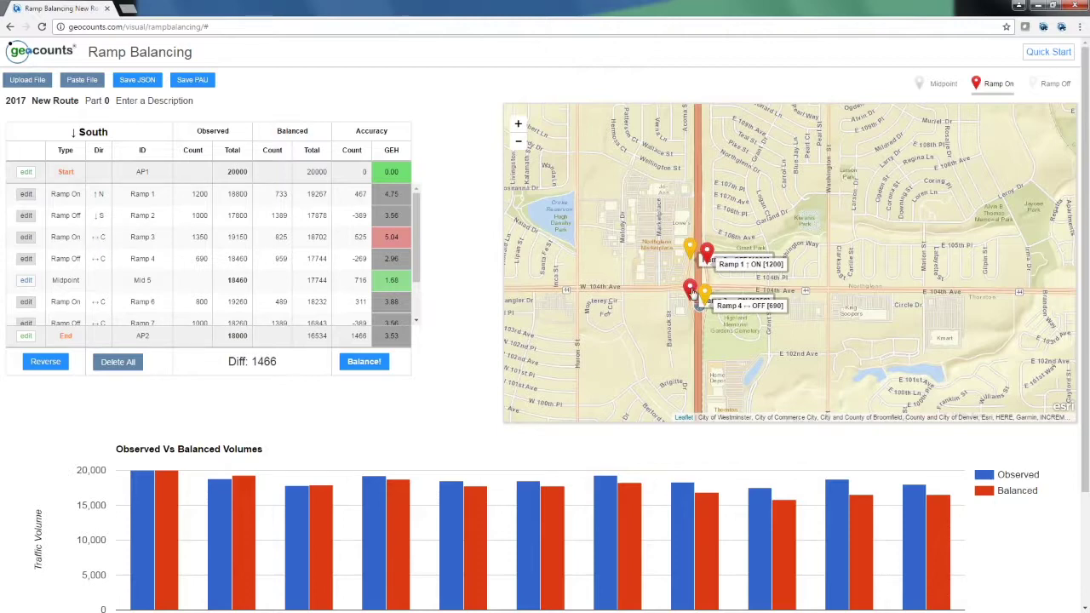
For the ramps south of 104th Ave, set the direction of Ramp 3 to South and Ramp 4 to North
click(99, 238)
click(99, 246)
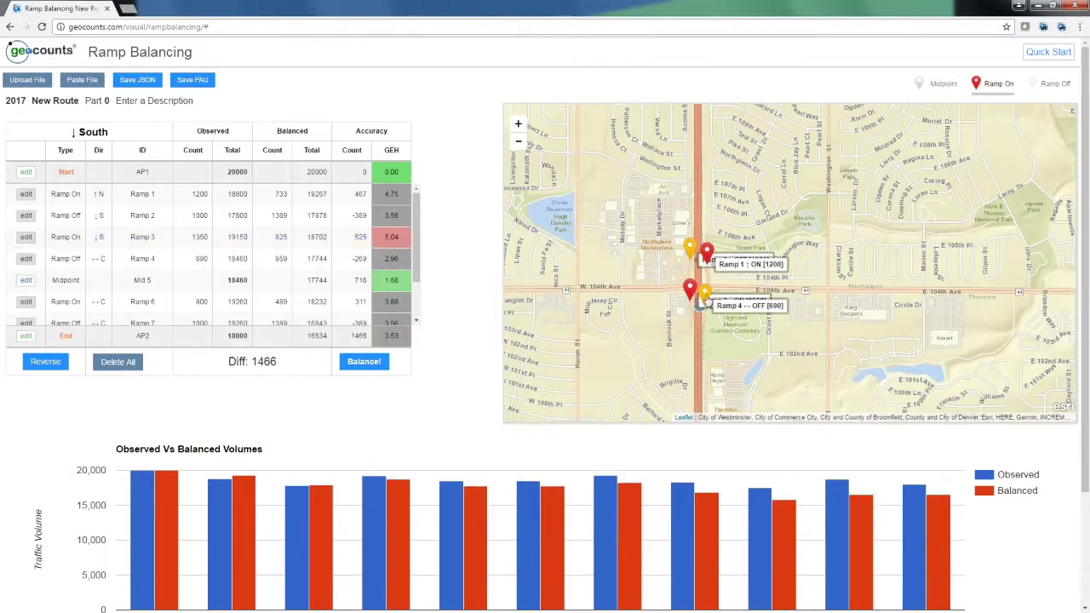
click(99, 261)
click(100, 260)
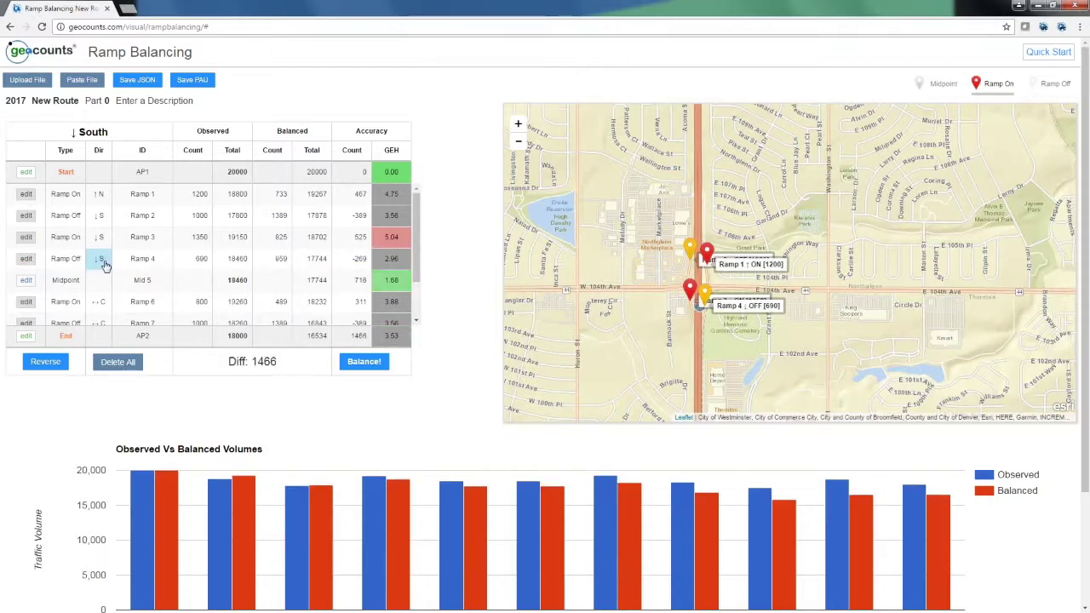
click(100, 261)
For the ramps north of Thornton Pkwy, set the direction of Ramp 6 to North and Ramp 7 to South
scroll(111, 281, down, 1)
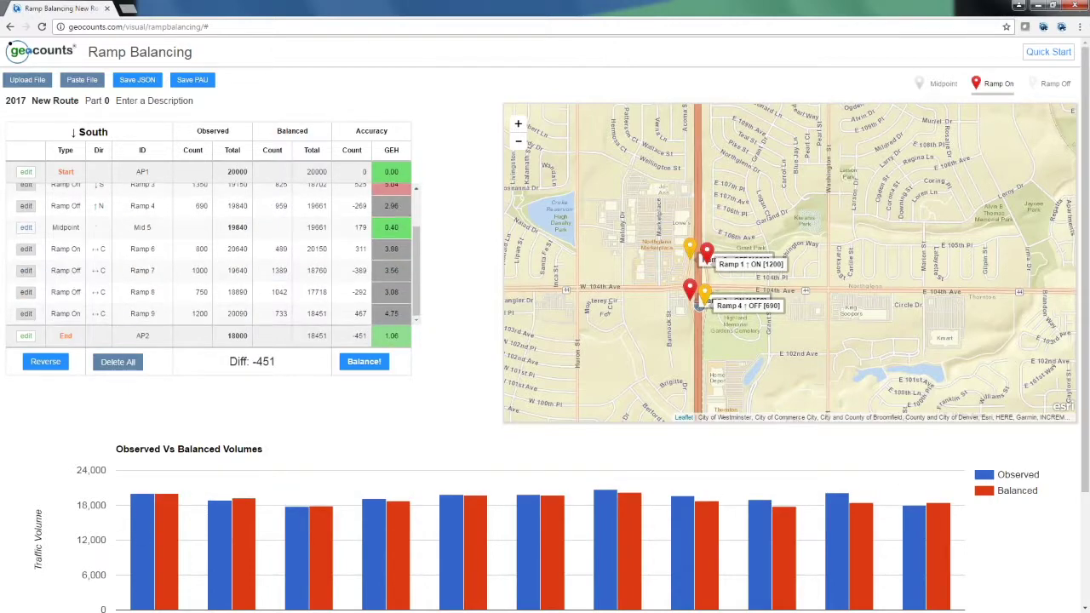
drag(722, 353, 722, 225)
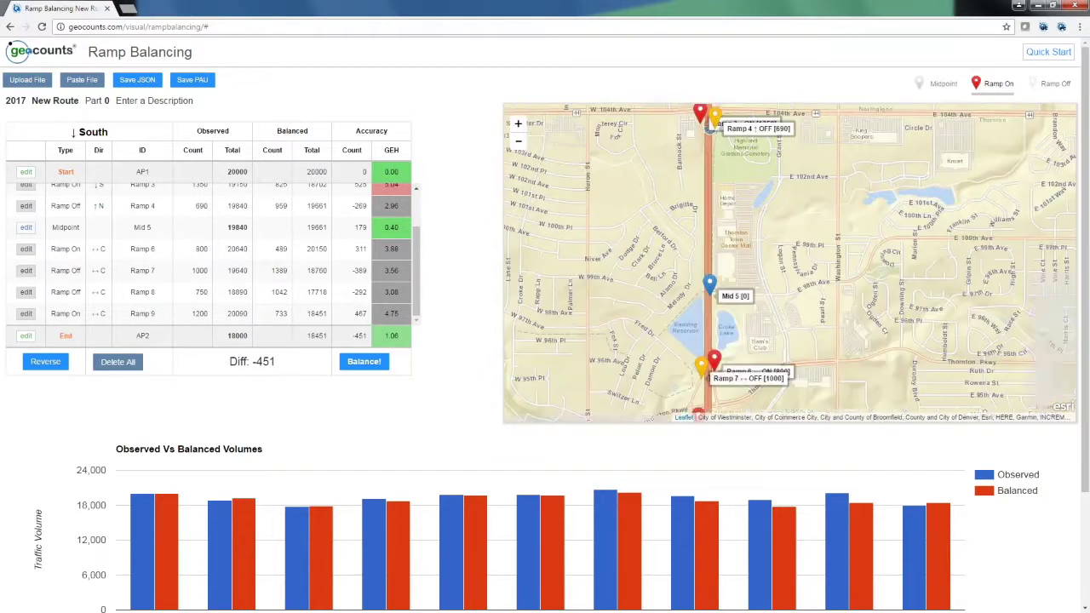
drag(708, 364, 707, 289)
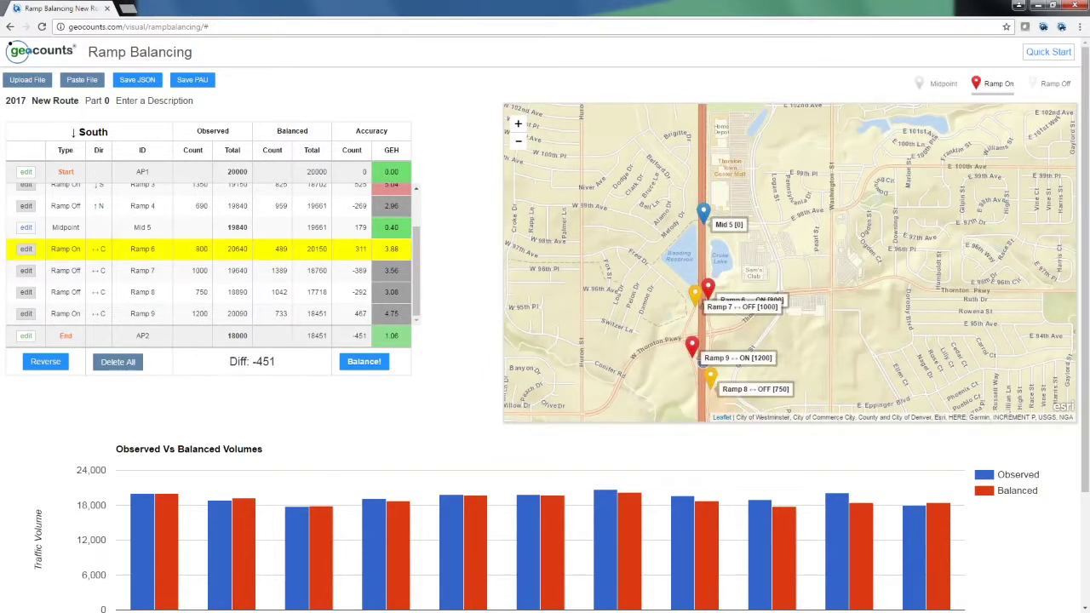
click(99, 250)
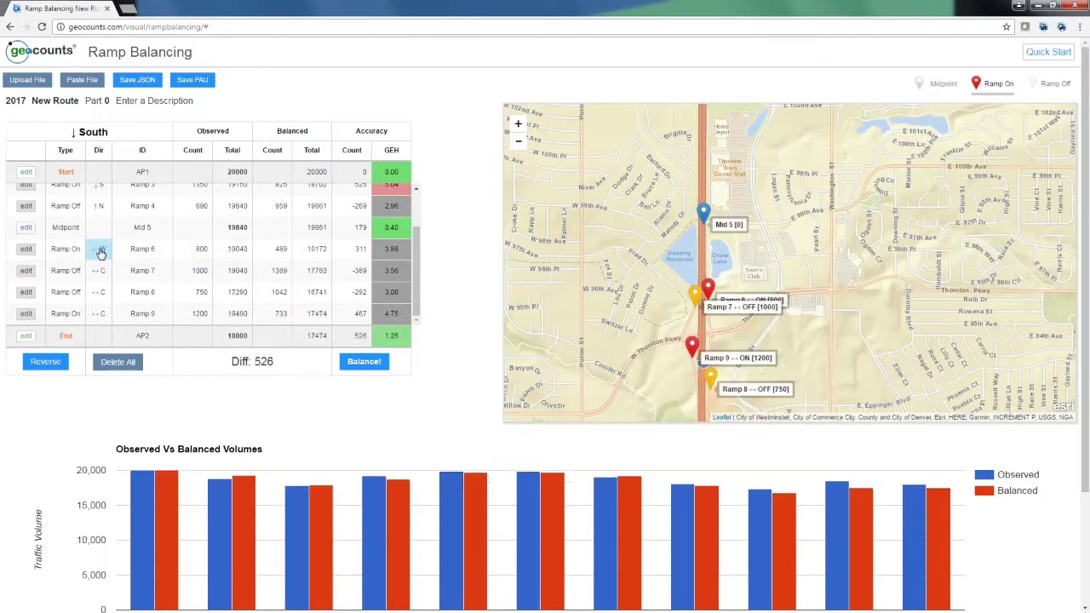
click(697, 302)
click(100, 272)
click(100, 272)
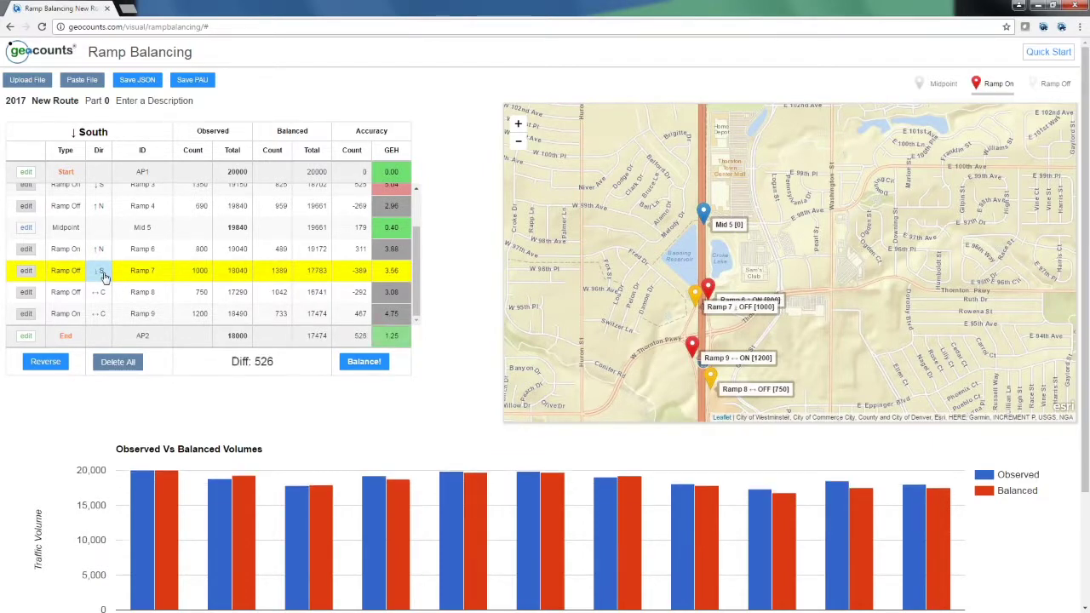
For the ramps south of Thornton Pkwy, set the direction of Ramp 9 to South and Ramp 8 to North
click(692, 346)
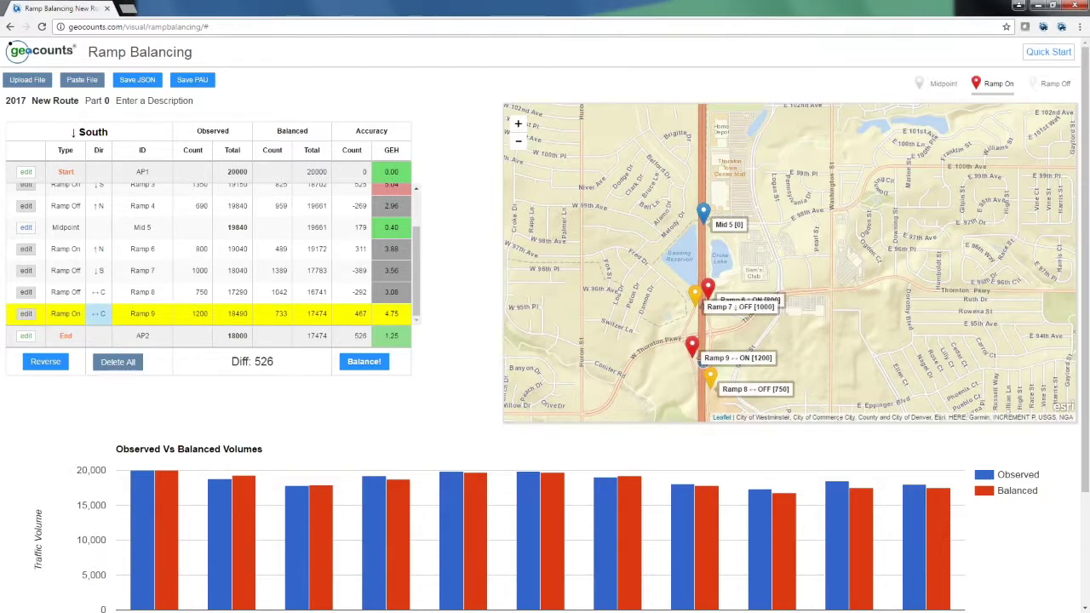
click(99, 315)
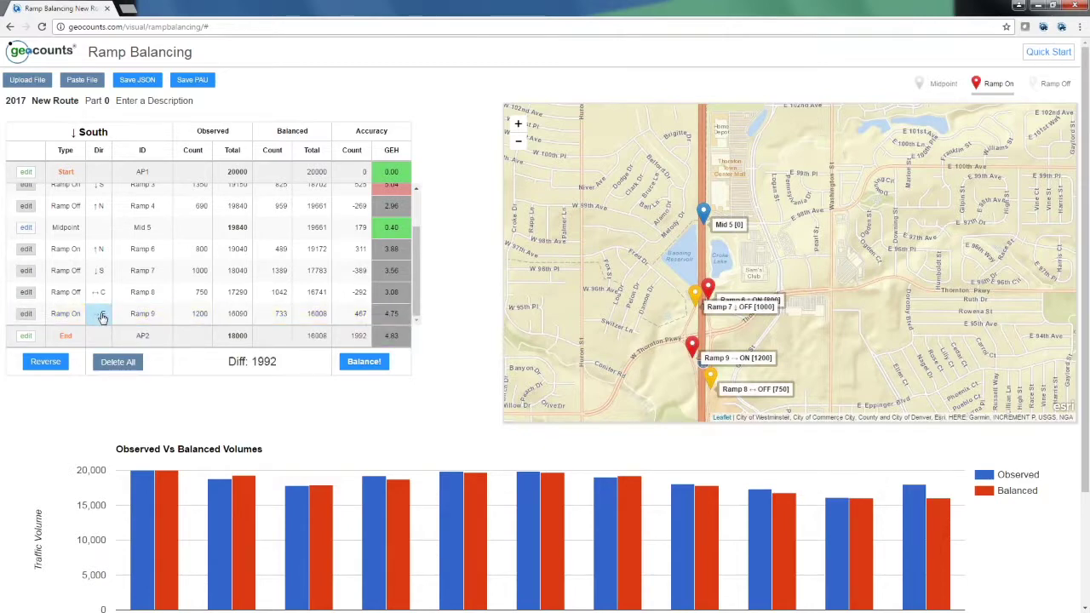
click(102, 317)
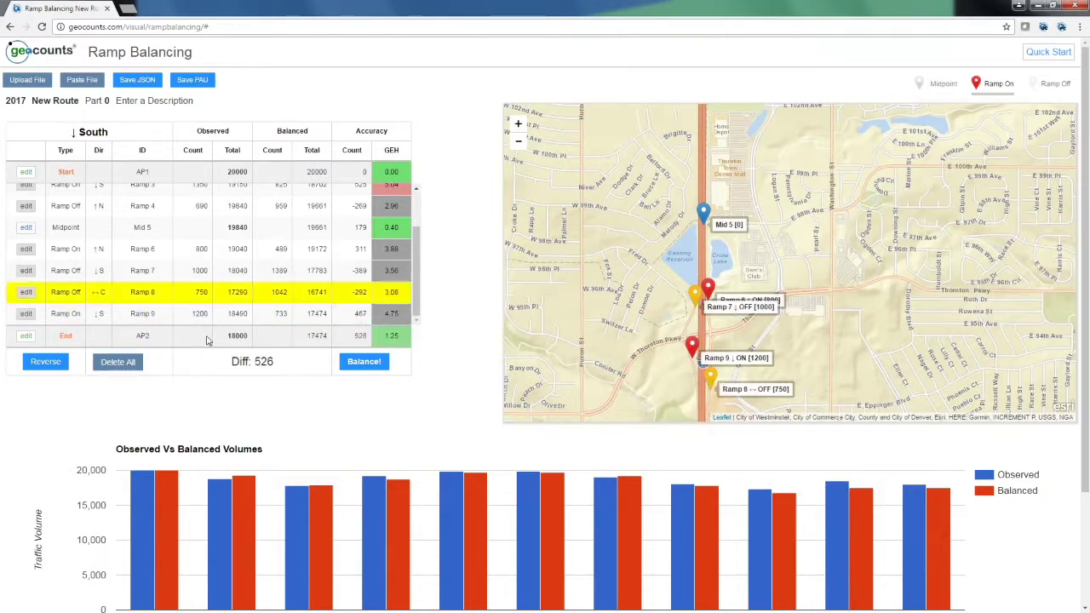
click(101, 293)
click(103, 296)
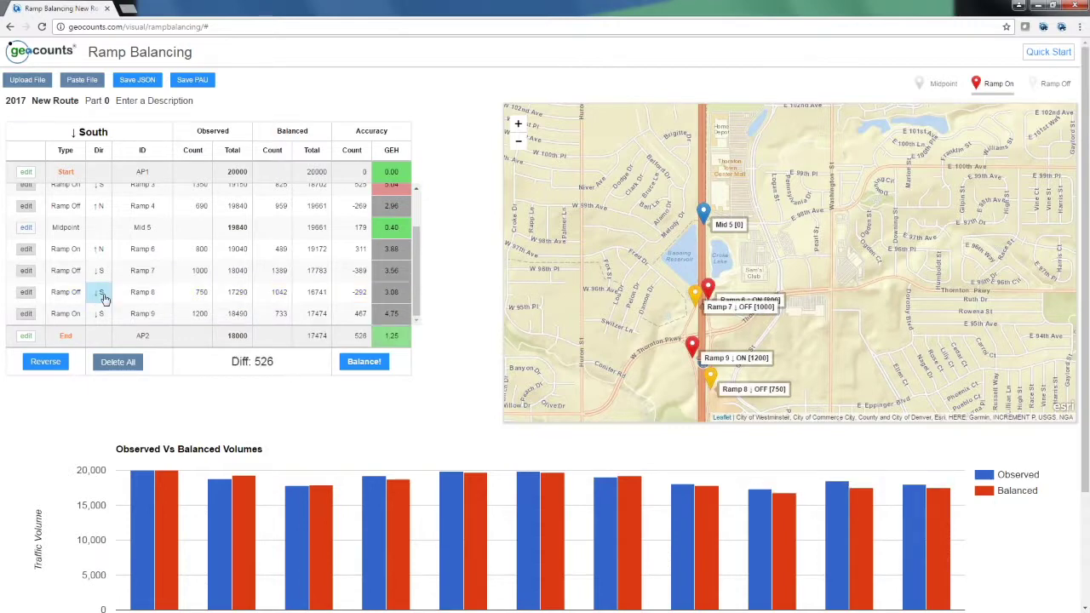
click(102, 294)
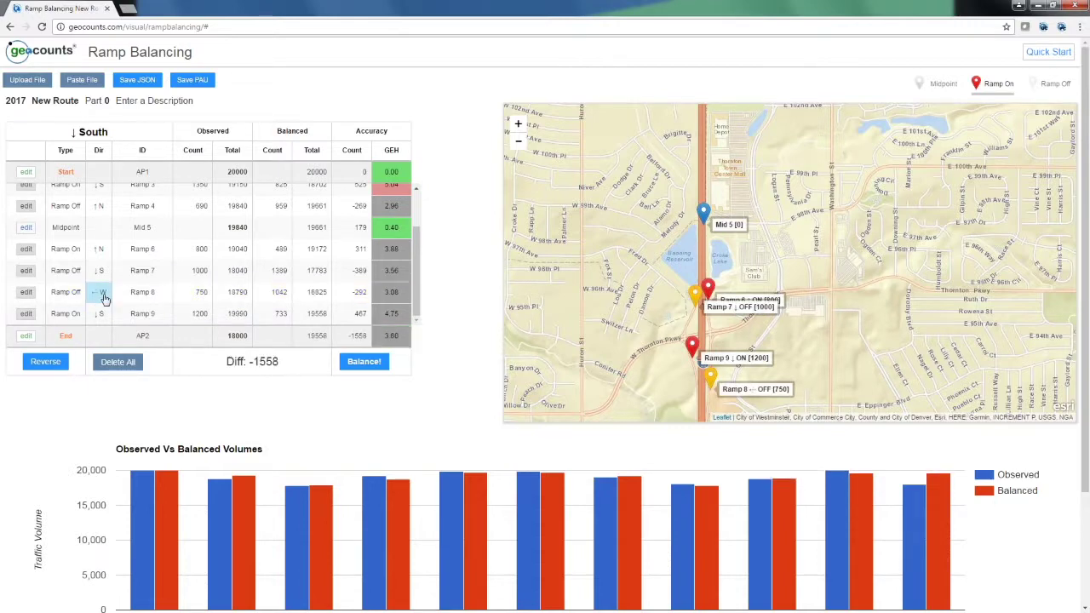
click(104, 296)
Balance the volumes again with the assigned ramp directions, and review the results in the table and along the mapped route
click(364, 361)
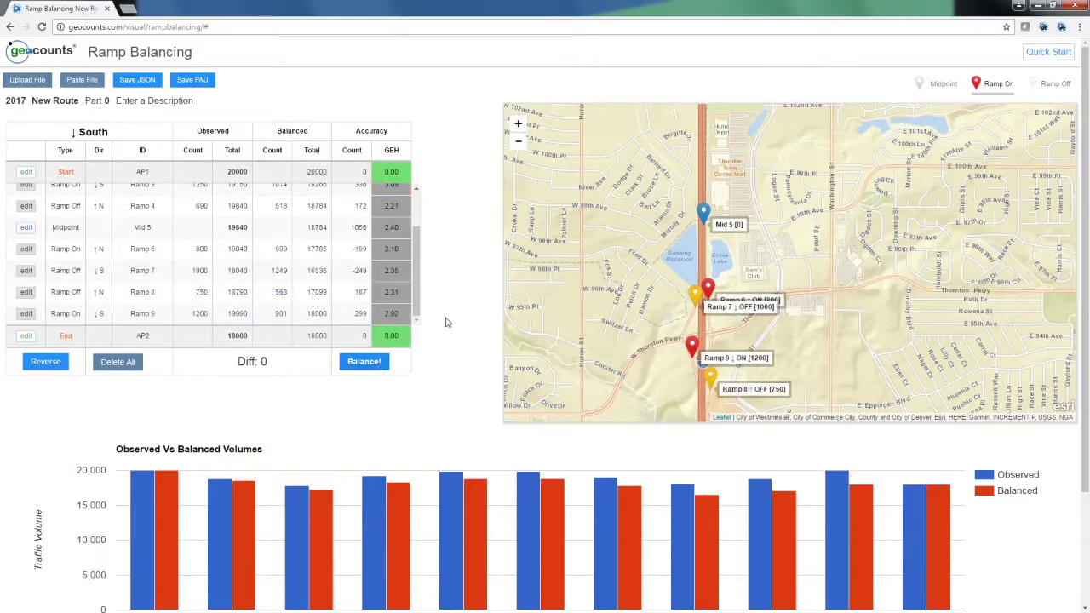
drag(418, 302, 443, 254)
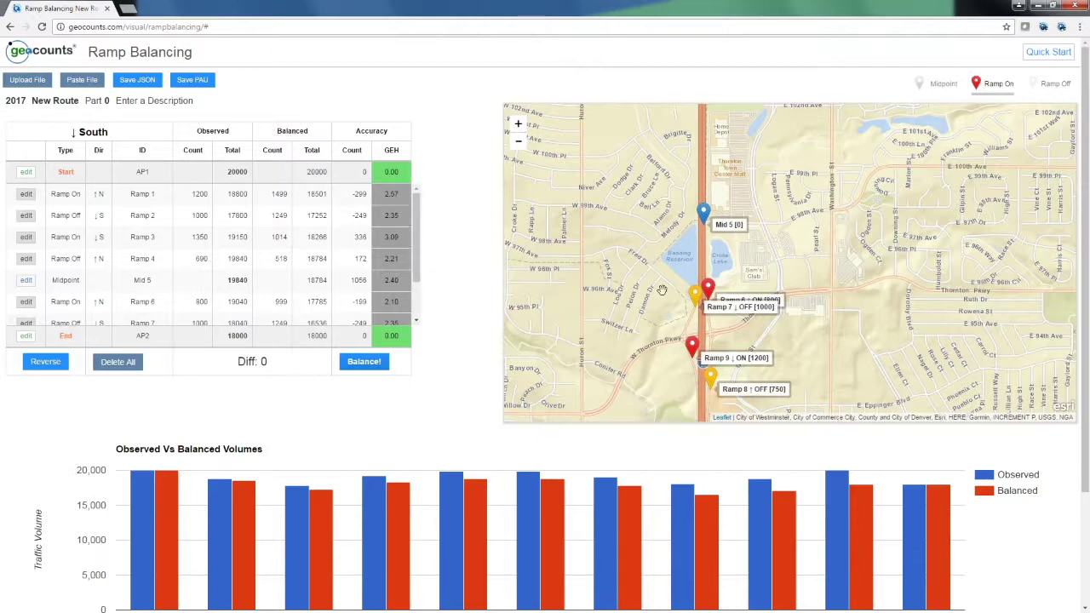
scroll(661, 290, down, 1)
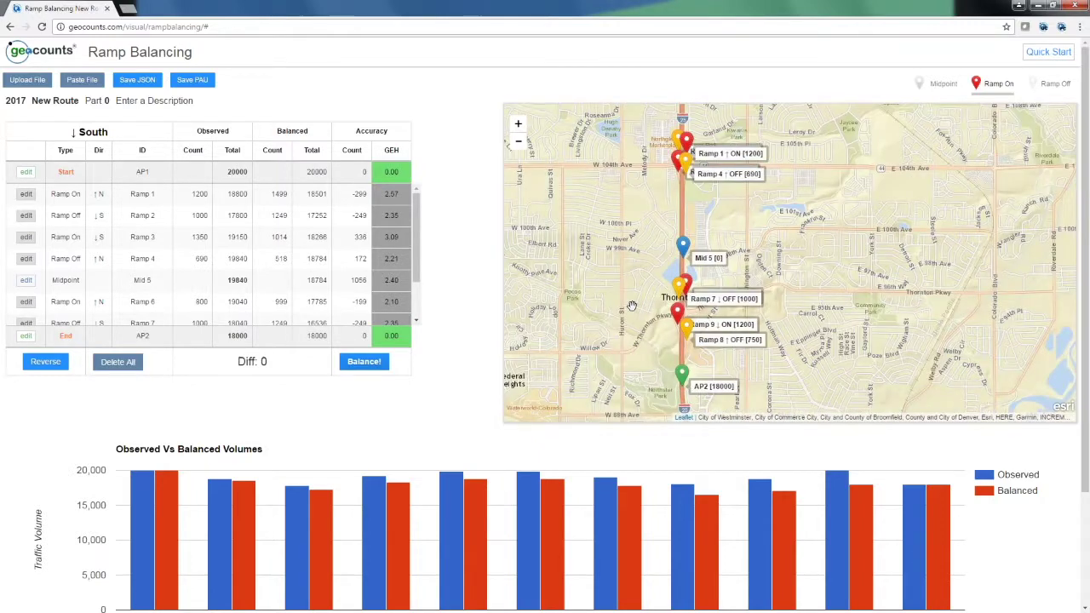
scroll(681, 284, down, 1)
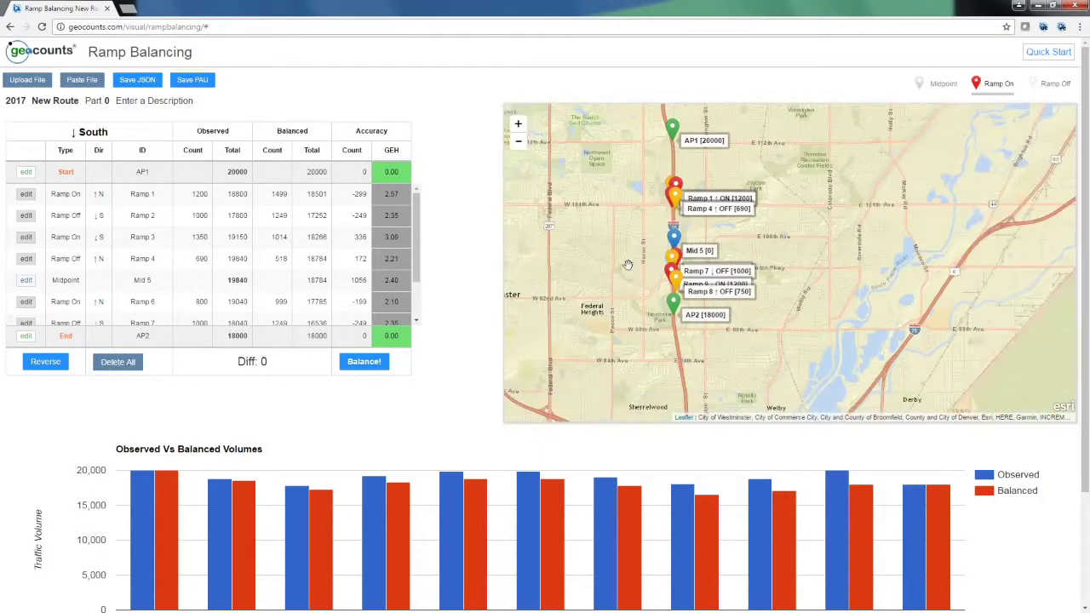
scroll(670, 289, up, 2)
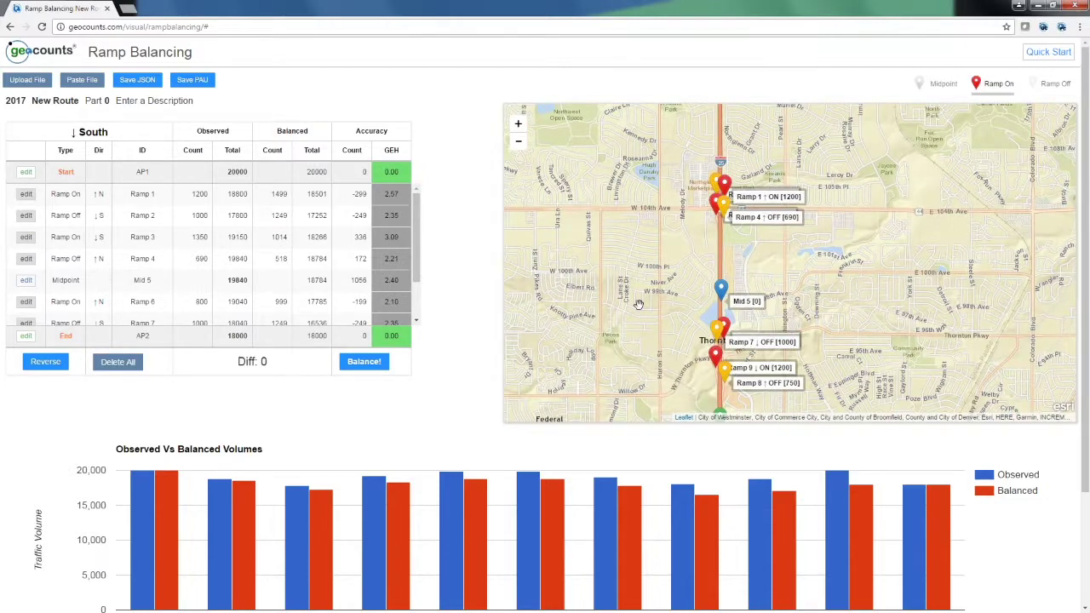
drag(639, 303, 642, 275)
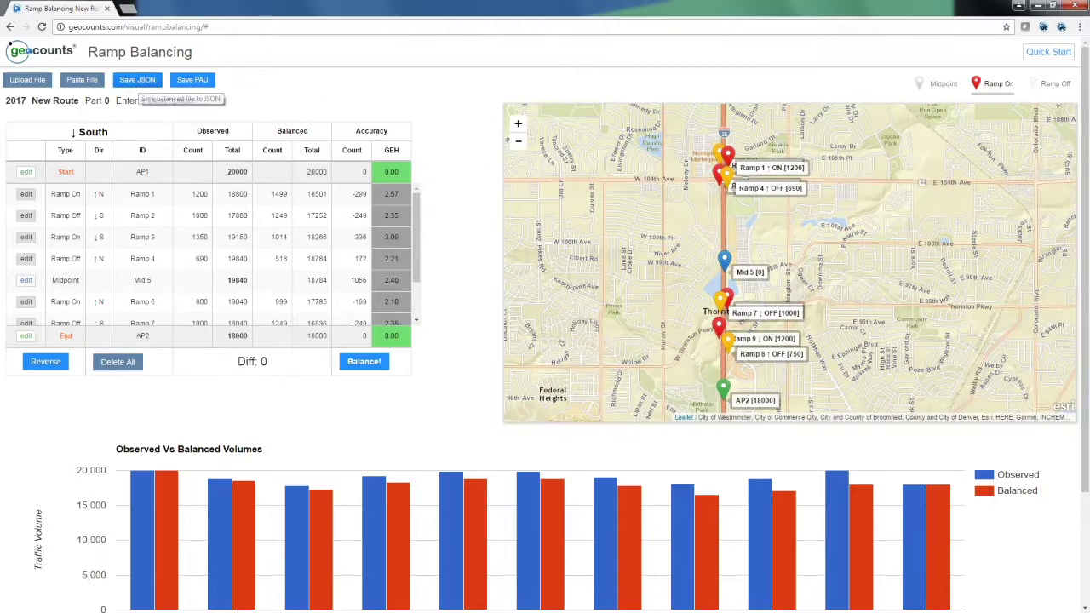
Rename the route "Example Route fo Webinar" and export the balanced file as Example Route fo Webinar.json
click(137, 79)
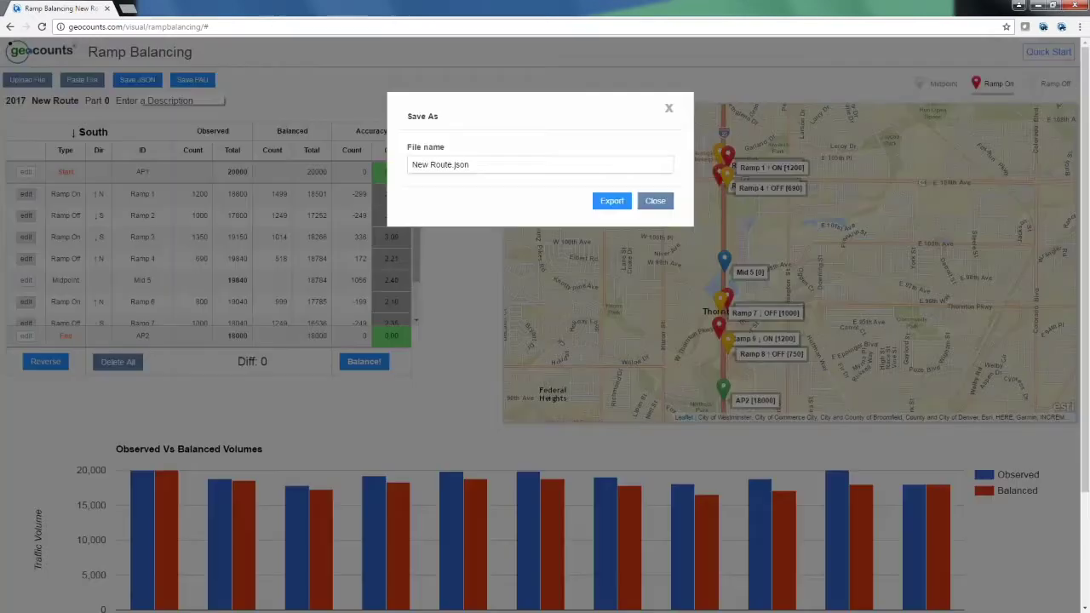
click(647, 201)
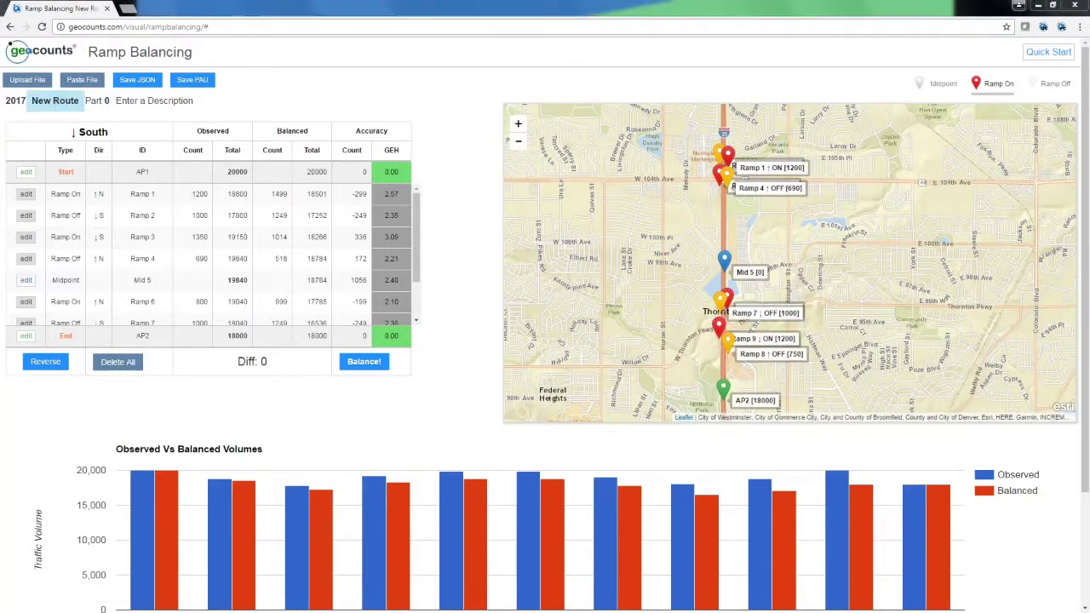
click(55, 100)
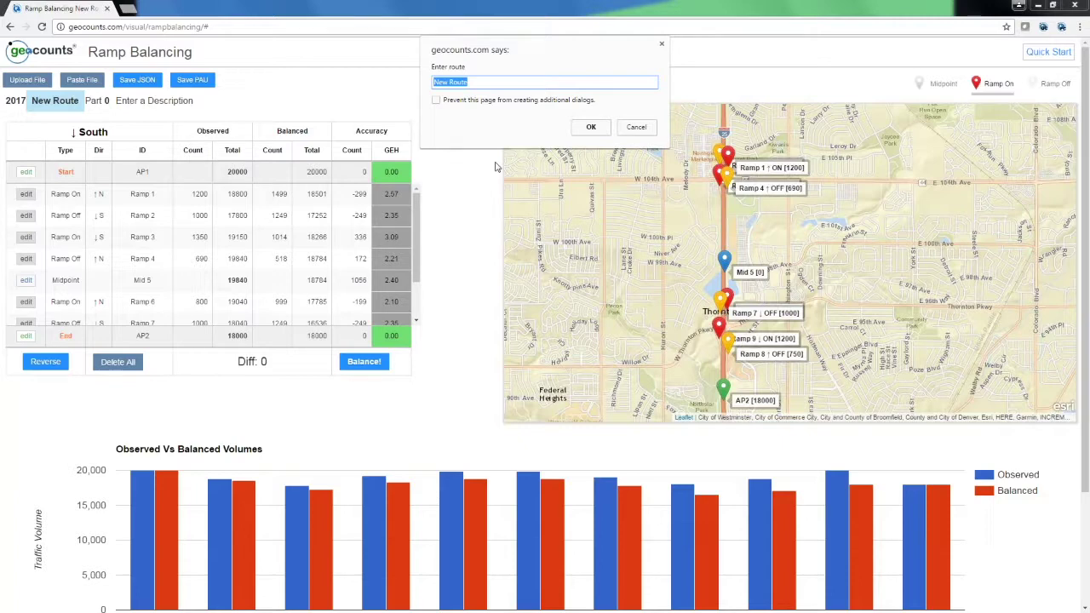
text(Example Route to Webinar)
click(591, 127)
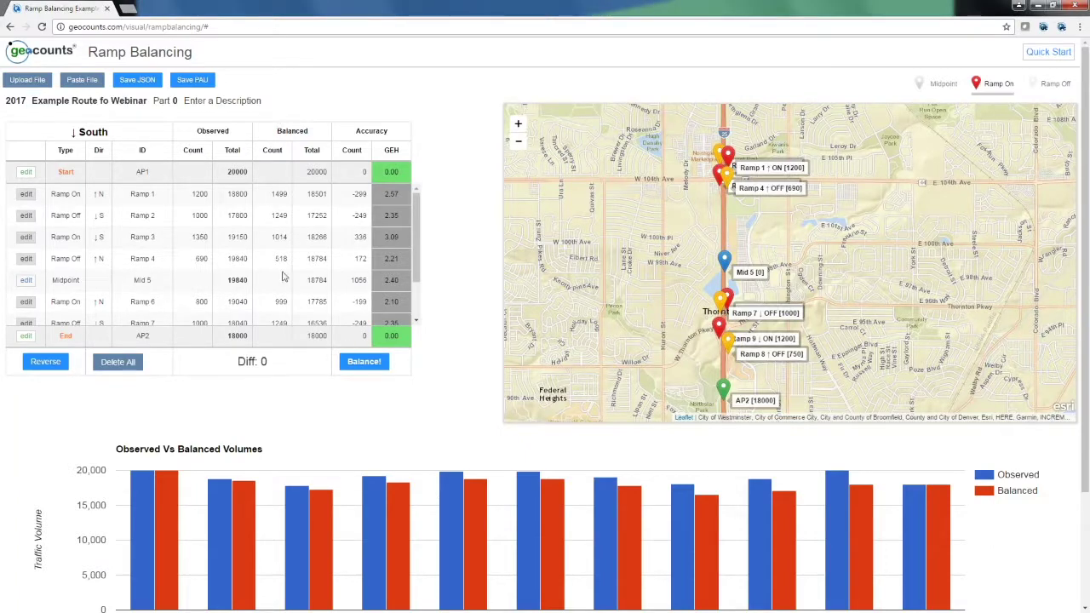
click(138, 80)
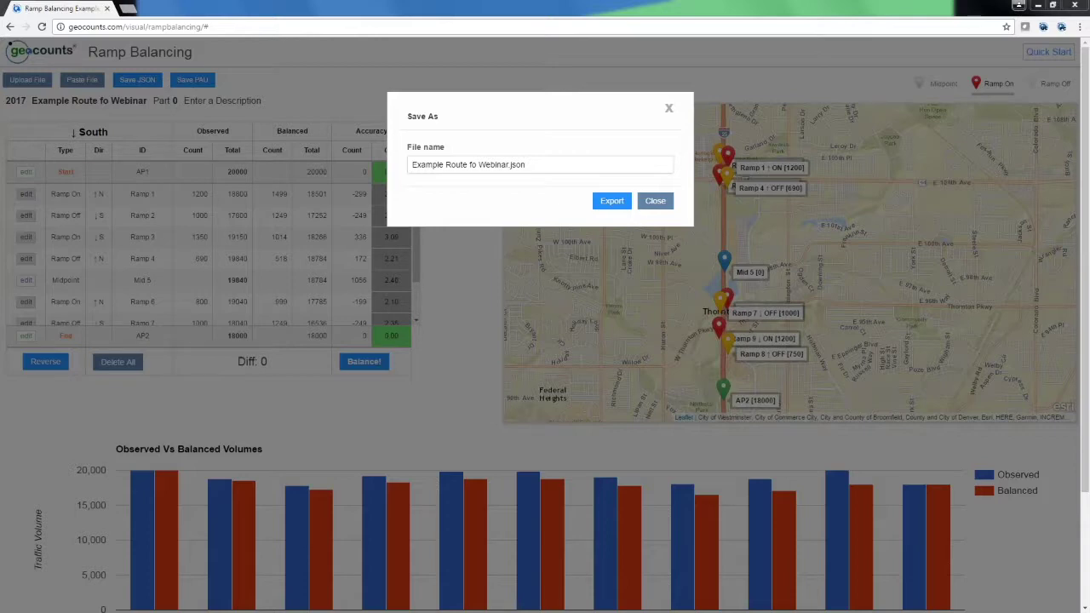
click(611, 201)
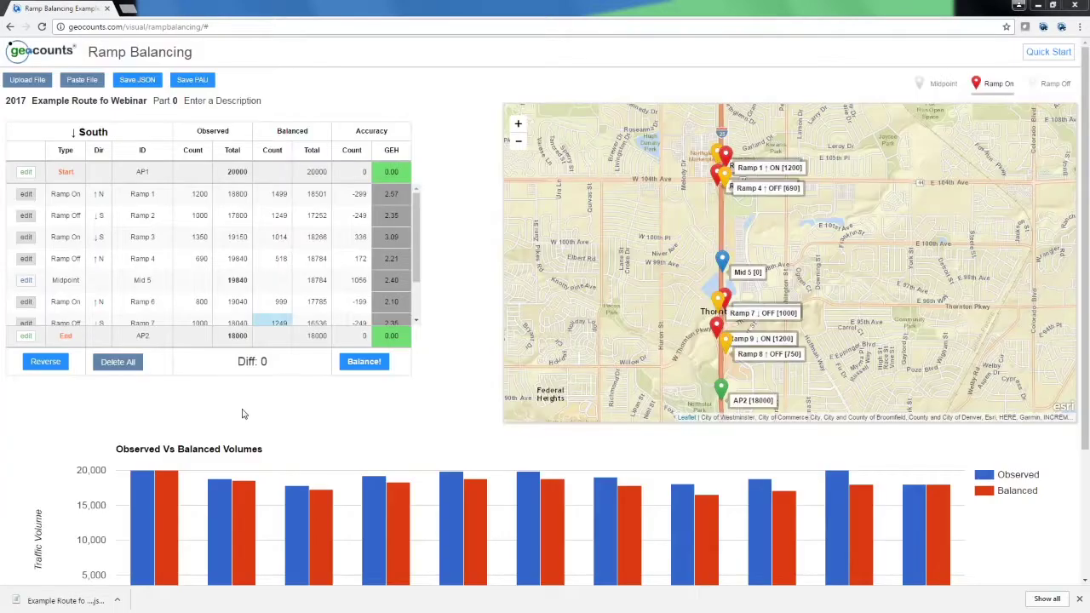
Open the downloaded Example Route fo Webinar.json to view its contents in Notepad, and return to the Ramp Balancing page
click(62, 601)
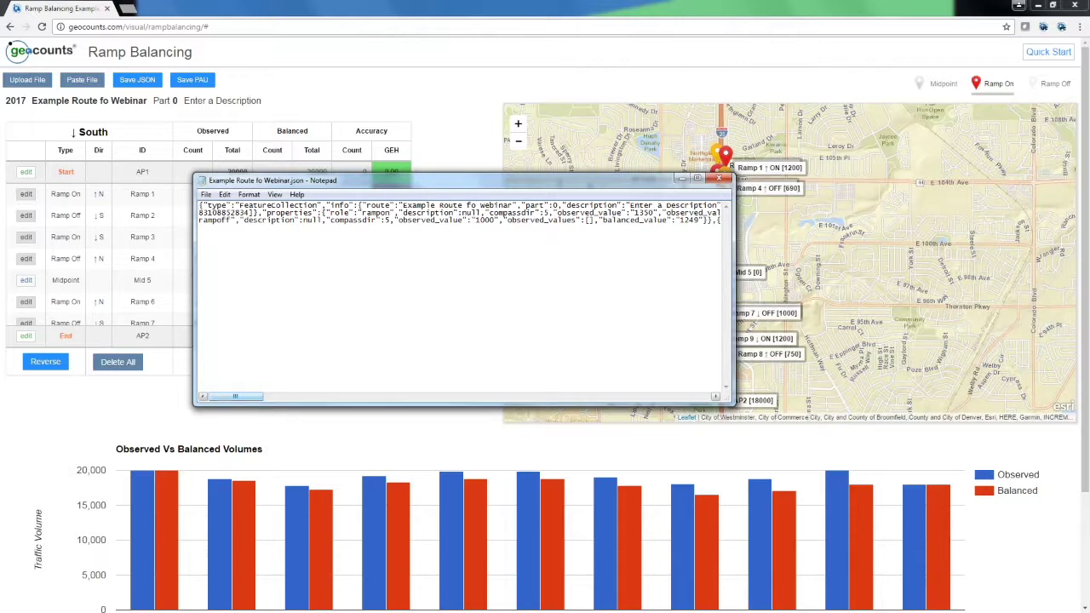
click(70, 409)
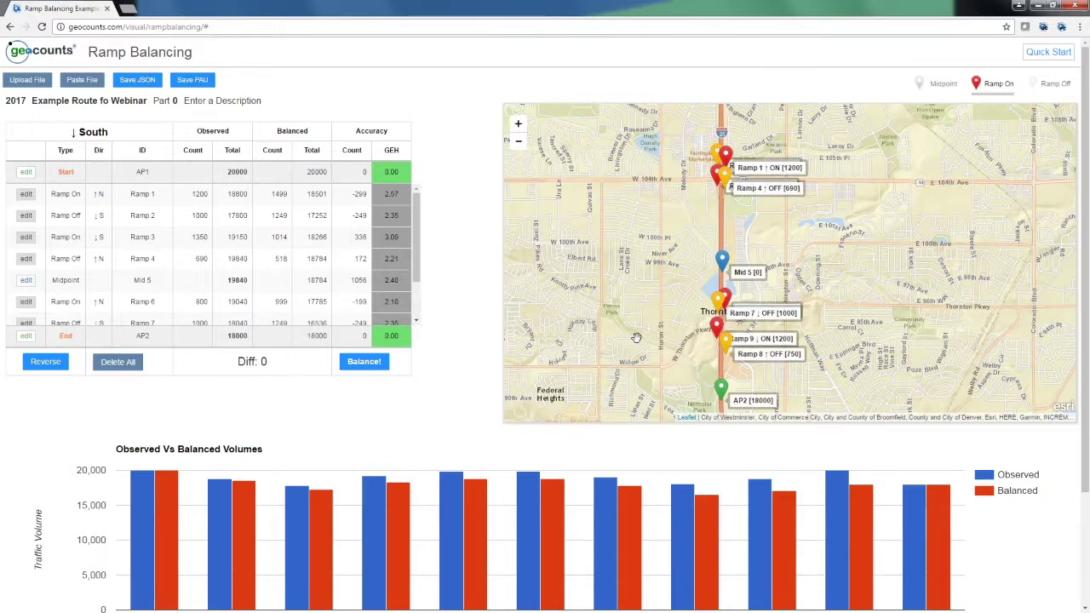
drag(636, 338, 639, 310)
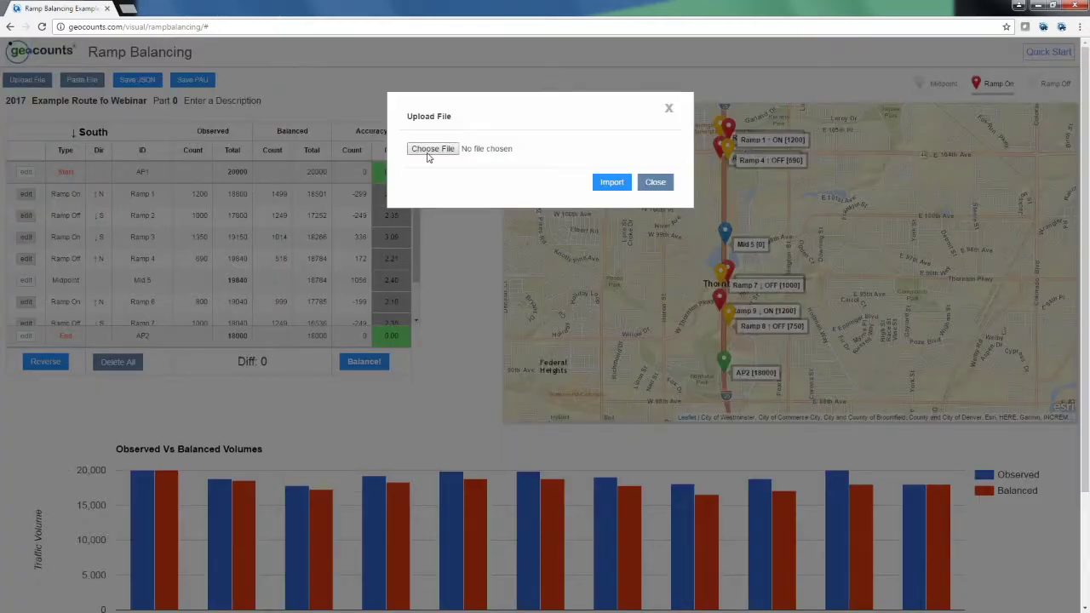
Import pearlharbor_interchange.json from the Ramp Volume Balancing 04.10.2017 folder, replacing the current analysis
click(430, 151)
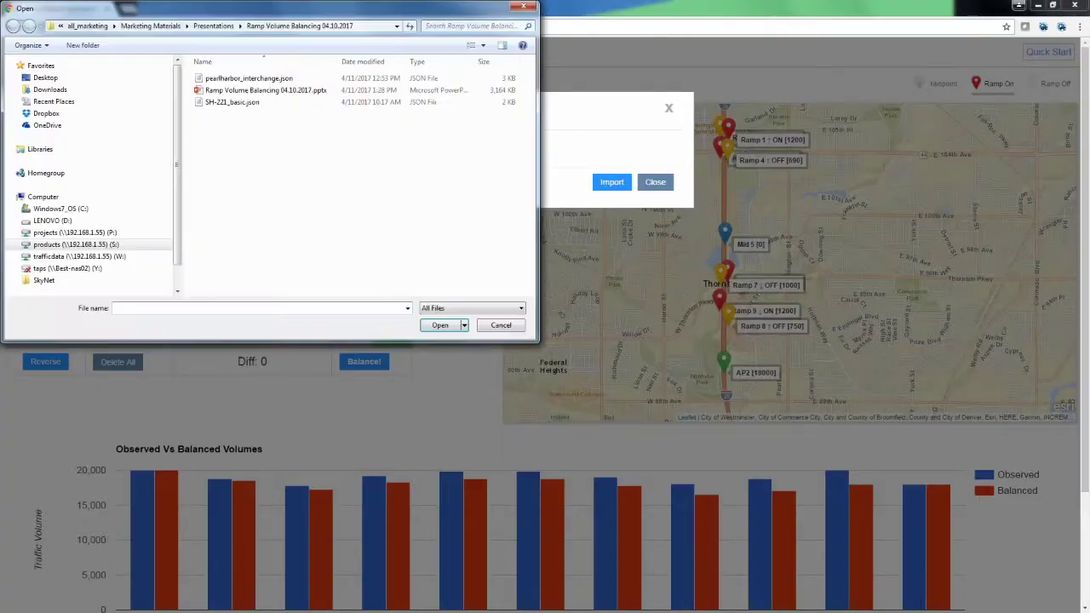
click(238, 78)
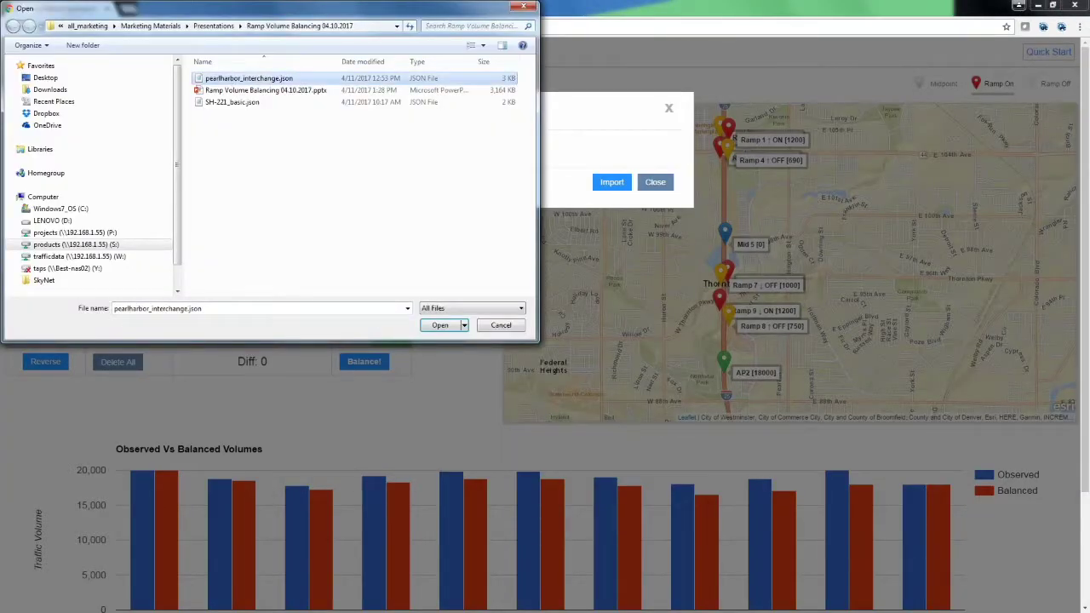
drag(396, 52, 396, 53)
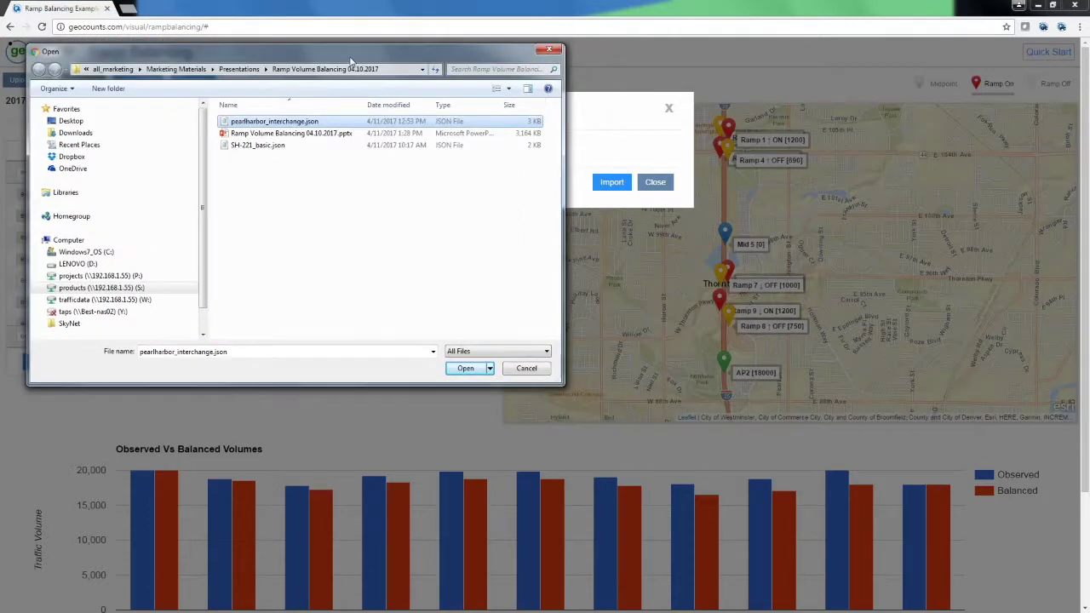
click(467, 369)
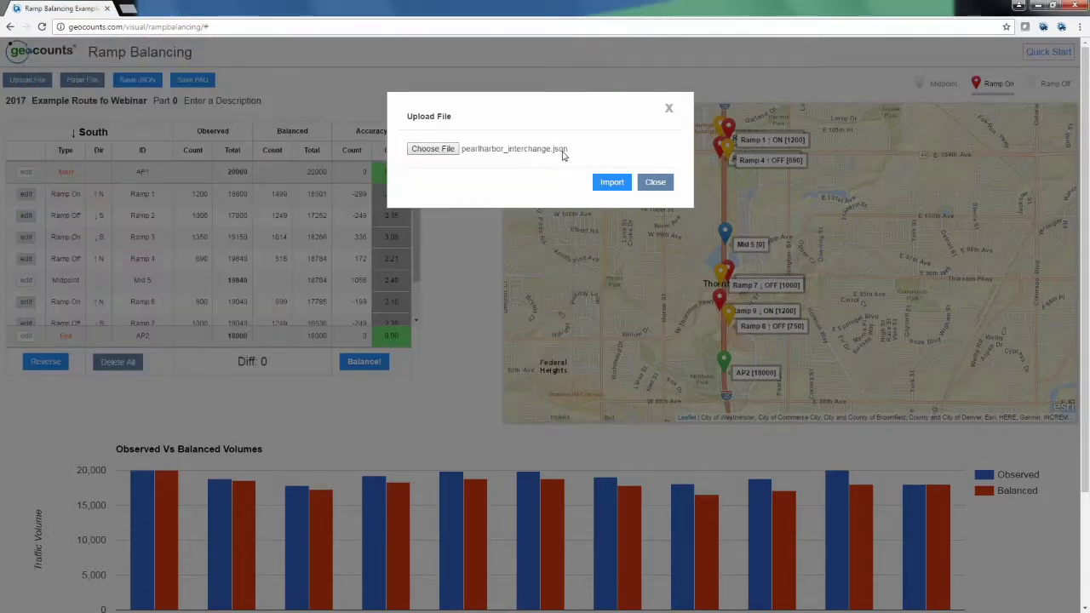
click(618, 185)
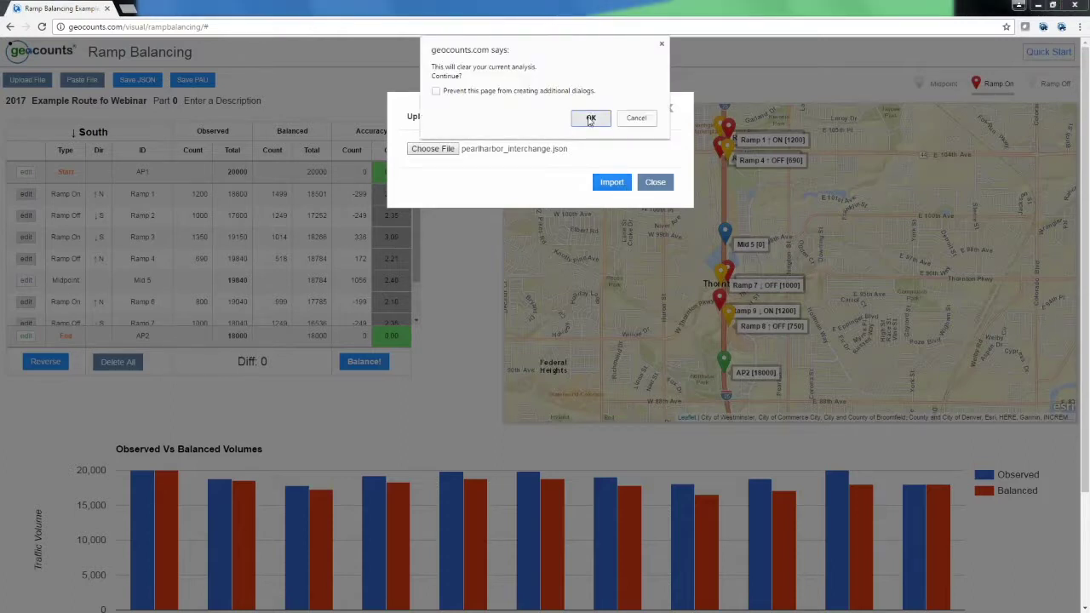
click(590, 119)
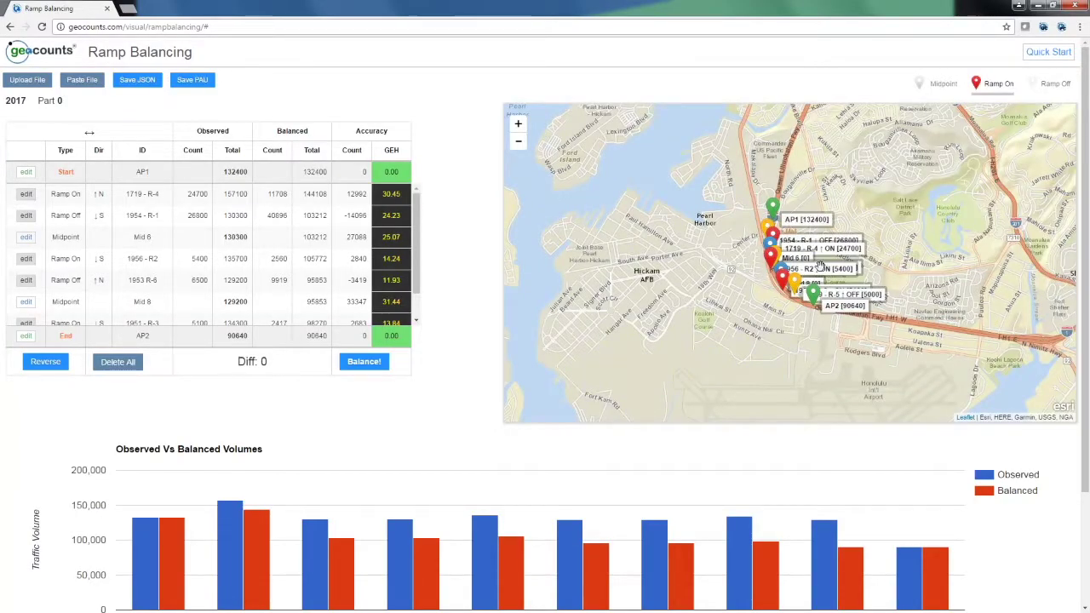
Examine the imported Pearl Harbor interchange on the map, from its location among the Hawaiian islands to the individual ramp markers
scroll(819, 267, up, 1)
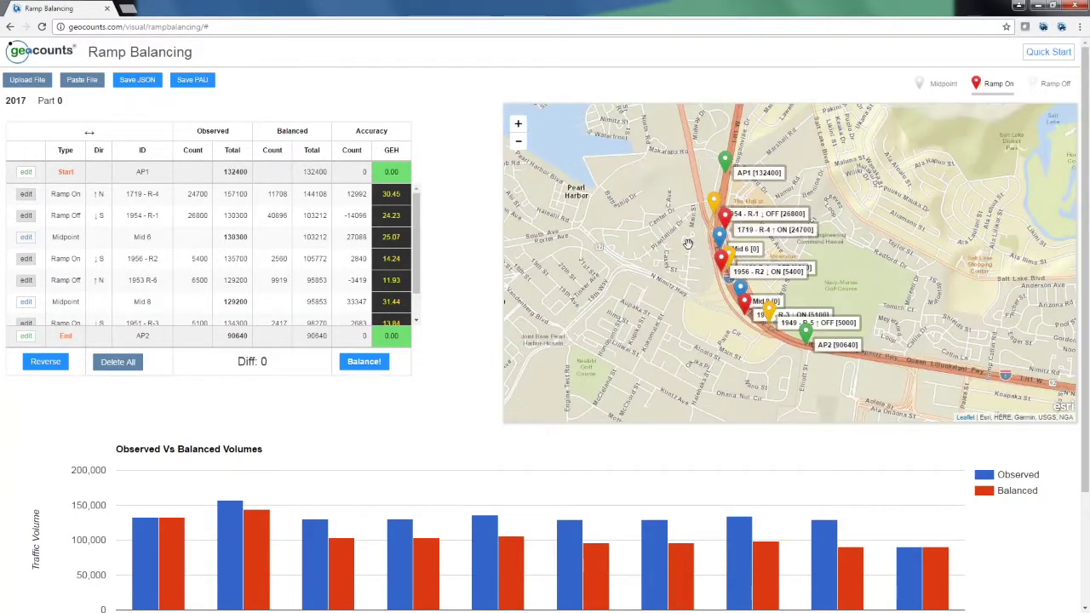
drag(688, 244, 697, 260)
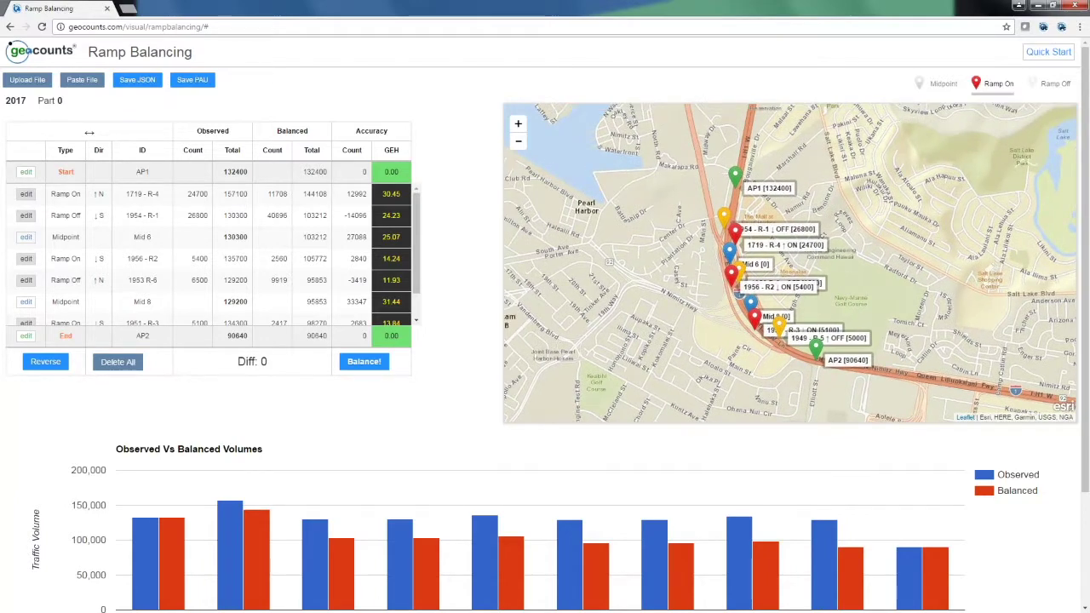
scroll(732, 256, up, 1)
scroll(765, 281, down, 2)
scroll(753, 281, down, 5)
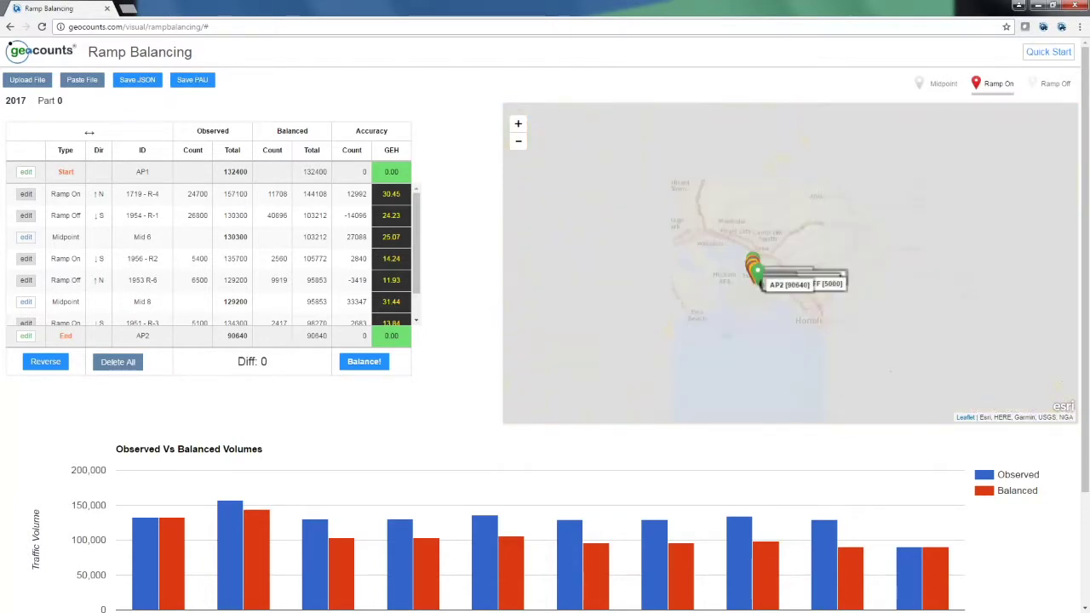
scroll(754, 281, down, 1)
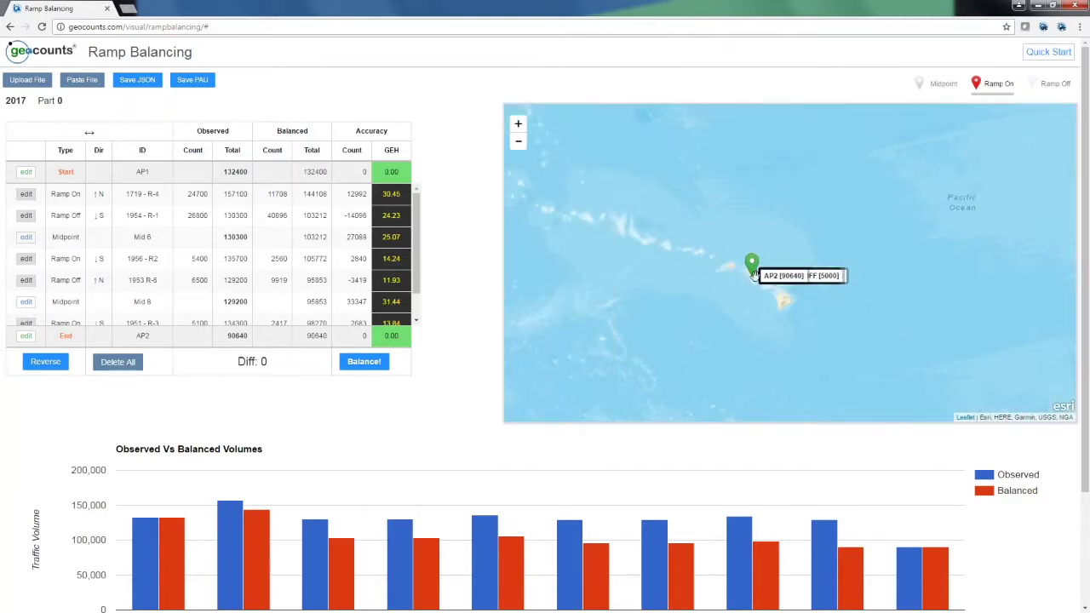
scroll(753, 277, up, 4)
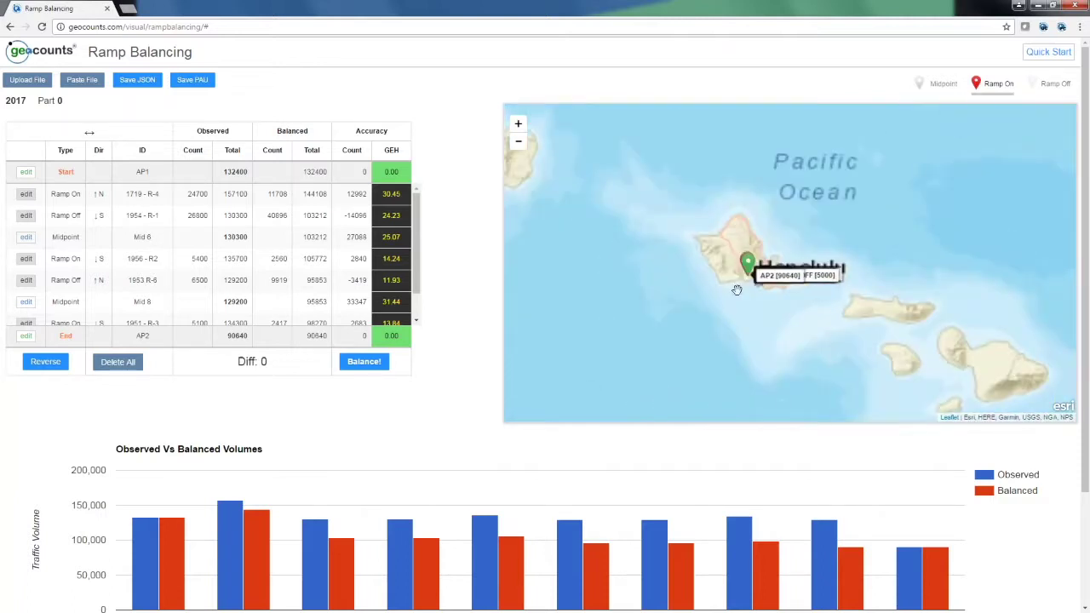
scroll(722, 281, up, 4)
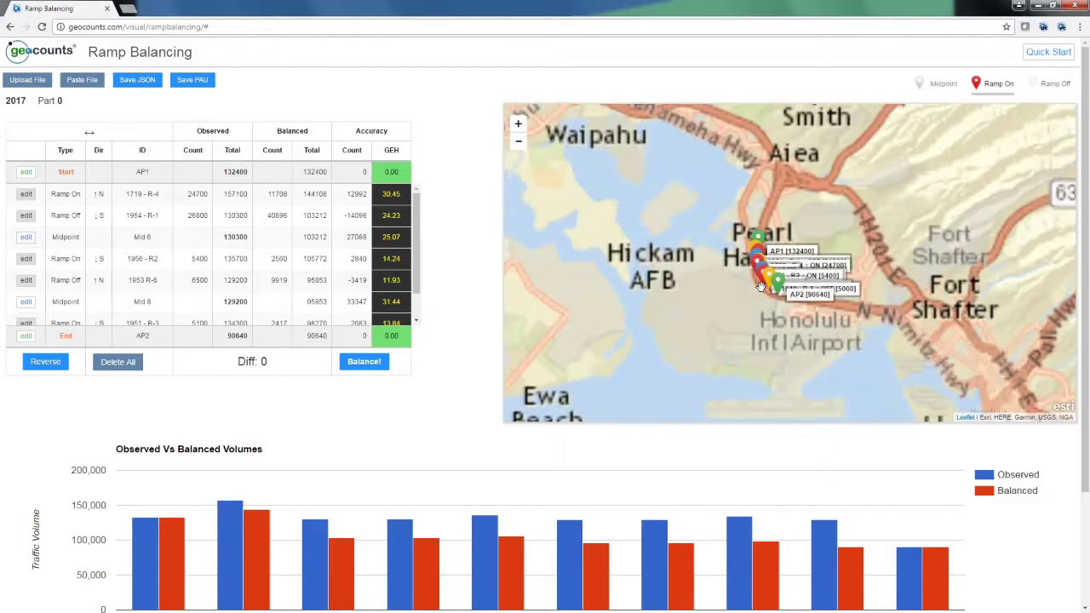
scroll(766, 226, up, 1)
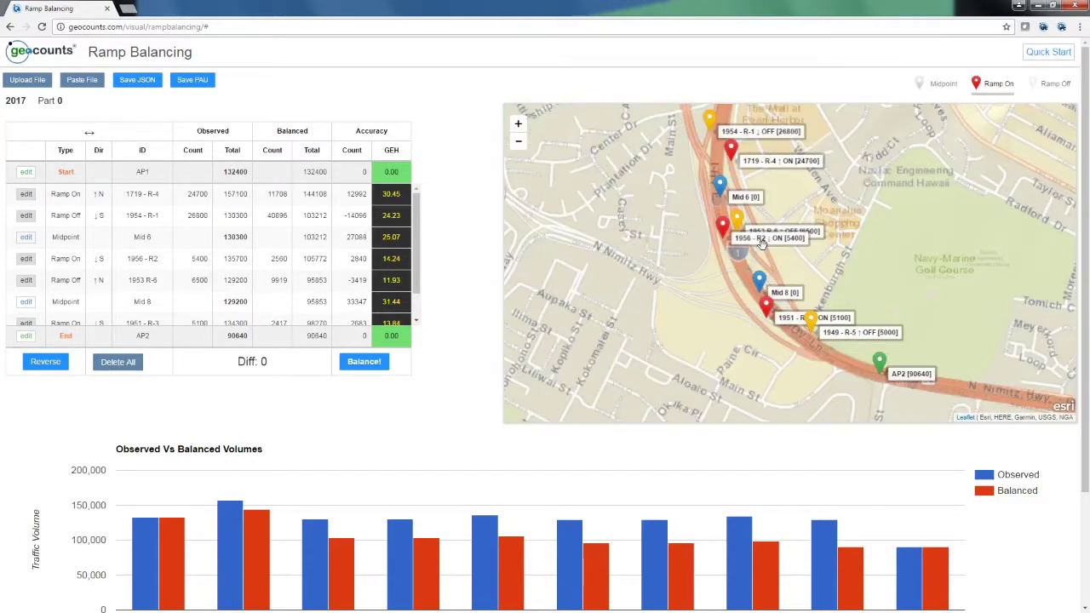
drag(727, 246, 713, 256)
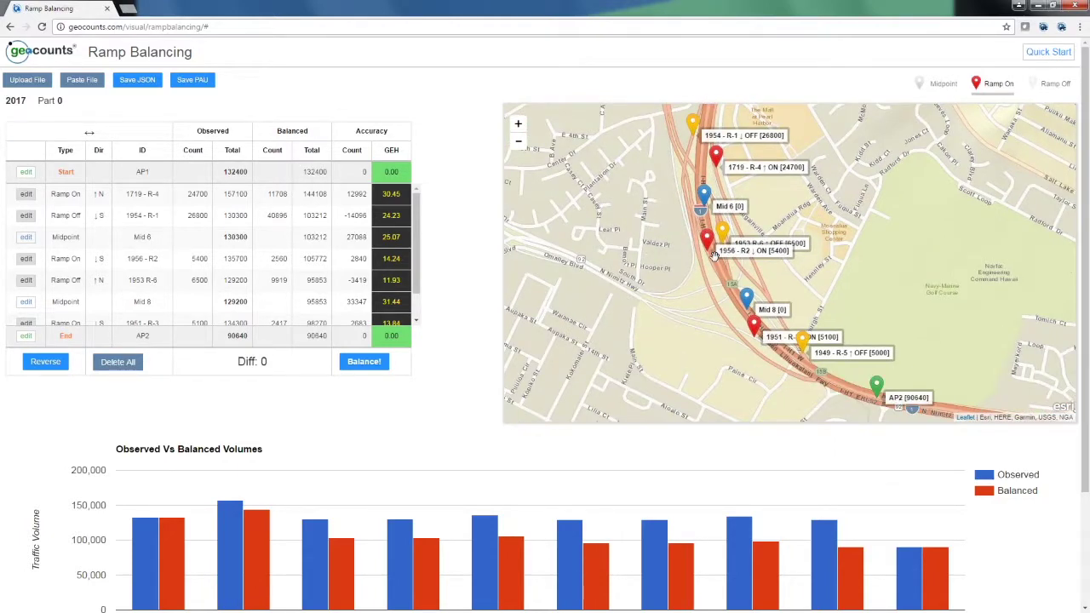
scroll(716, 256, down, 1)
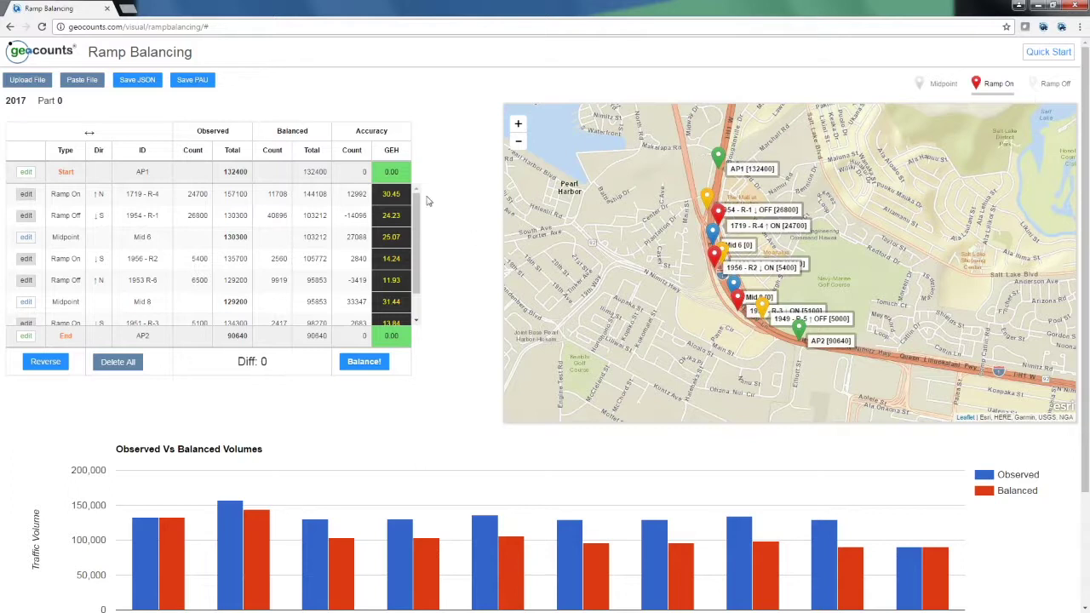
drag(204, 26, 81, 26)
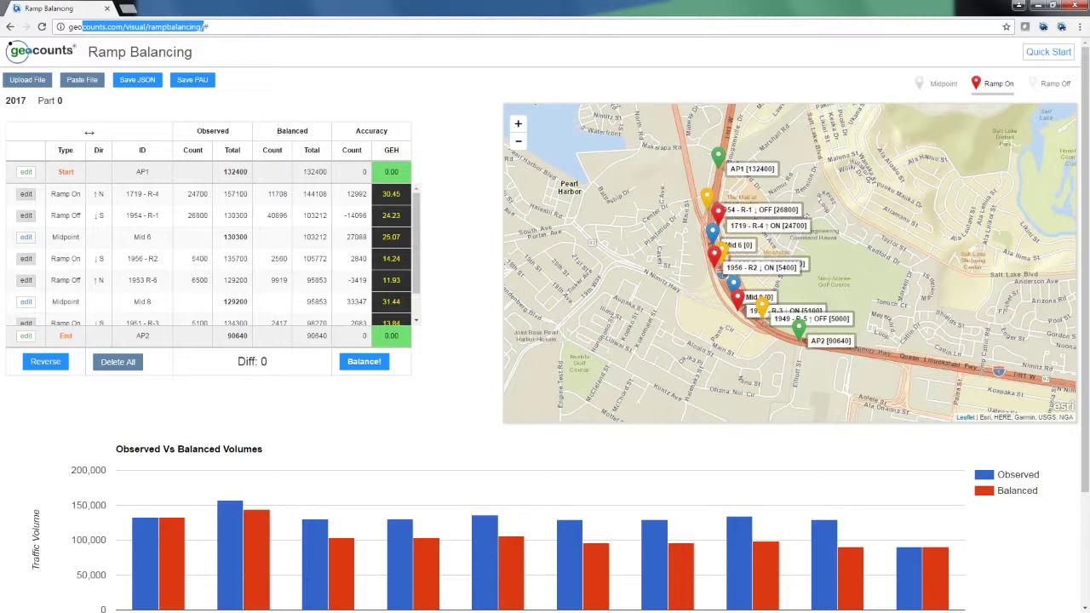
click(89, 132)
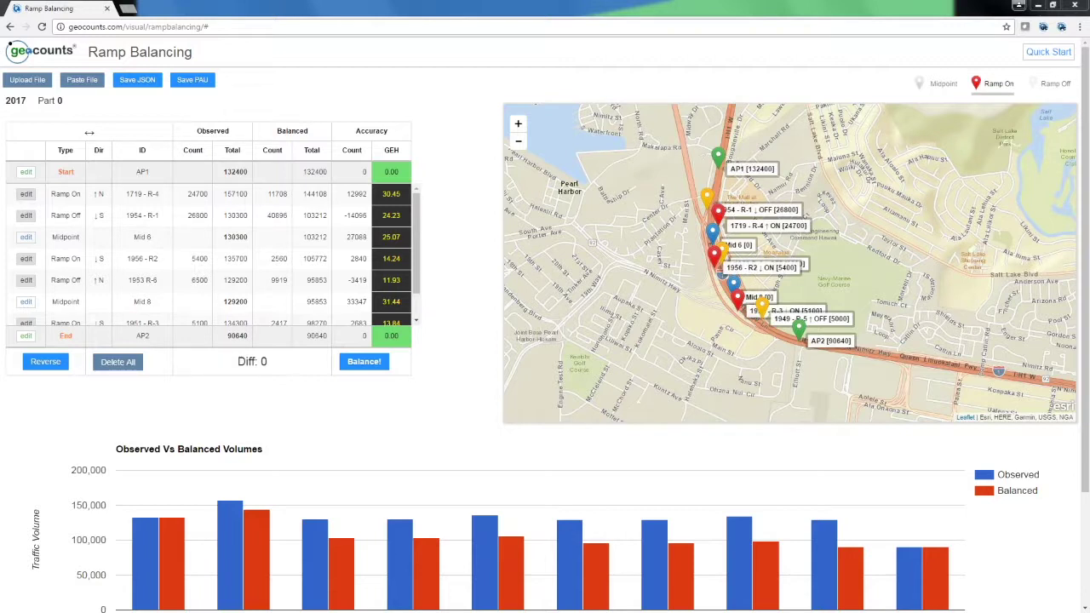
Show the Quick Start instructions, and view the file upload options without importing anything
click(1054, 53)
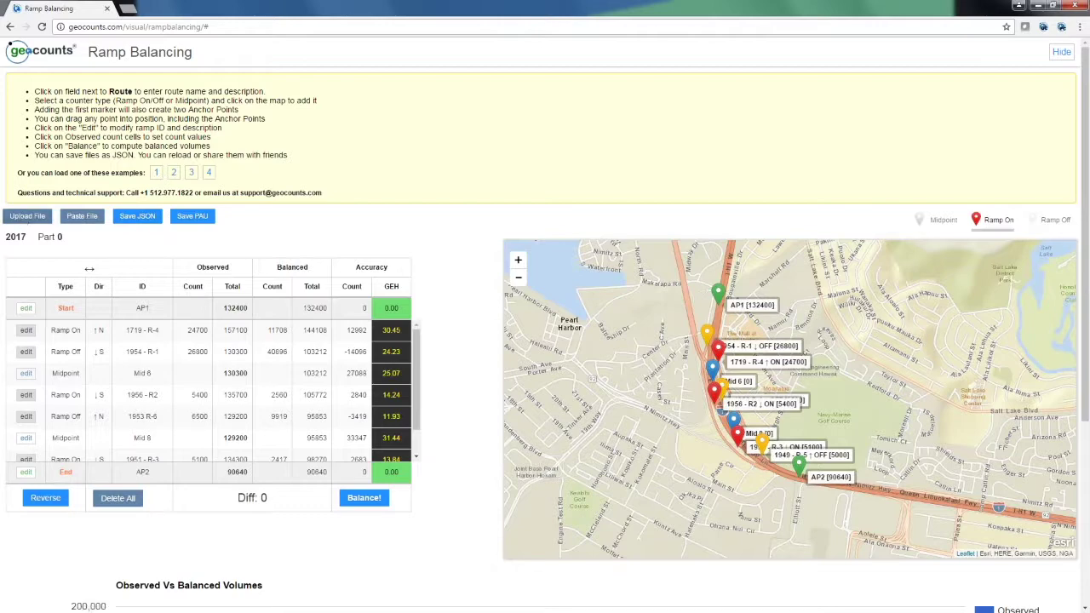
click(27, 215)
click(656, 182)
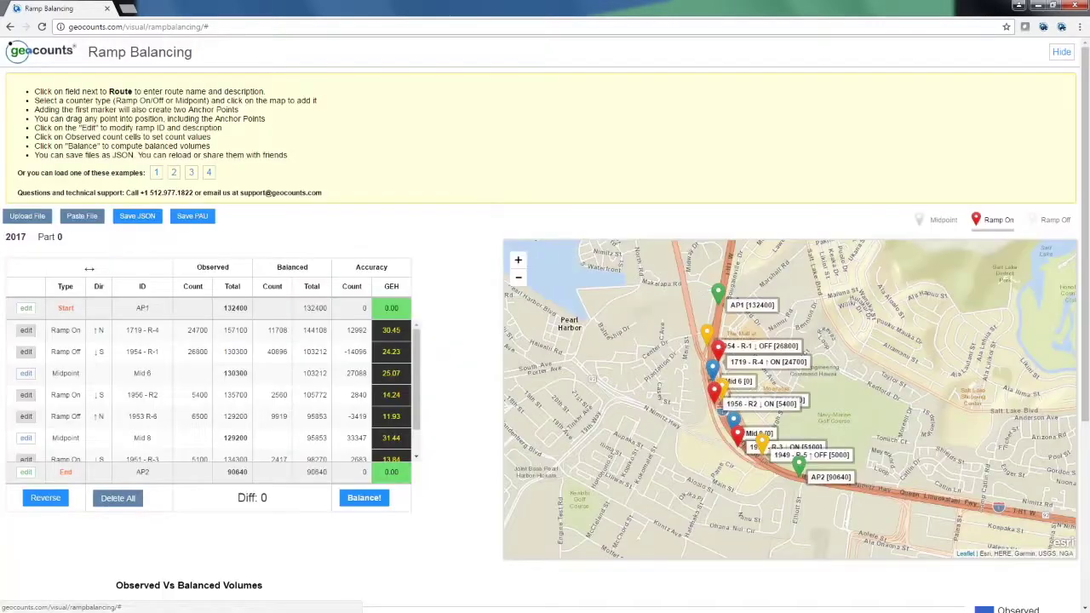
Download the Ramp Balancing Data Input Spreadsheet offered for pasting GeoJSON data, and open it in Excel
click(88, 217)
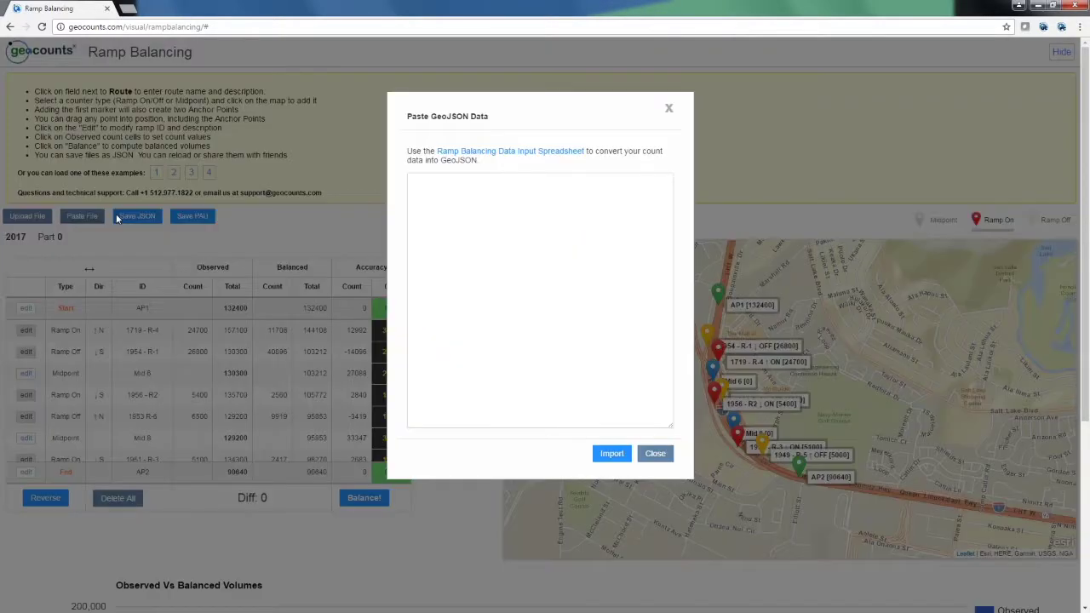
click(521, 155)
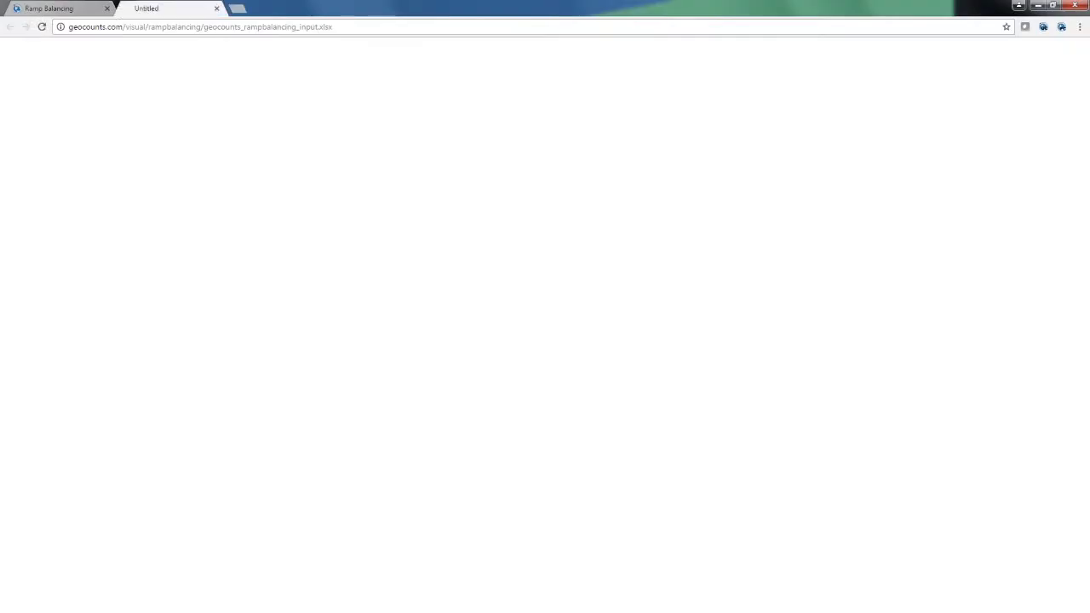
click(33, 598)
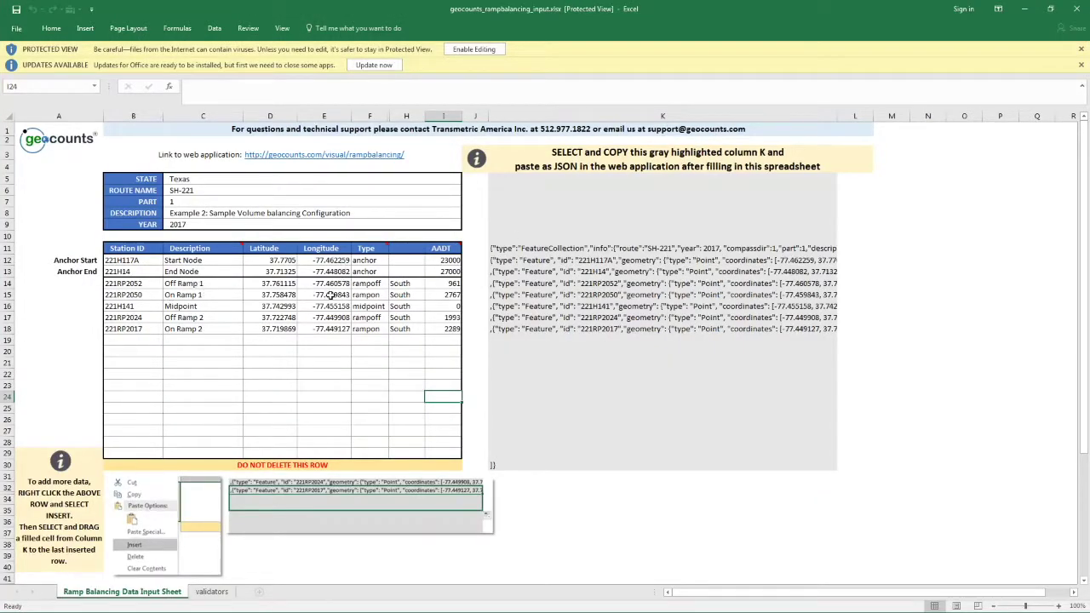
Look over the SH-221 station entries, and copy the generated JSON in cells K11 to K30 of the input sheet
click(125, 292)
click(129, 283)
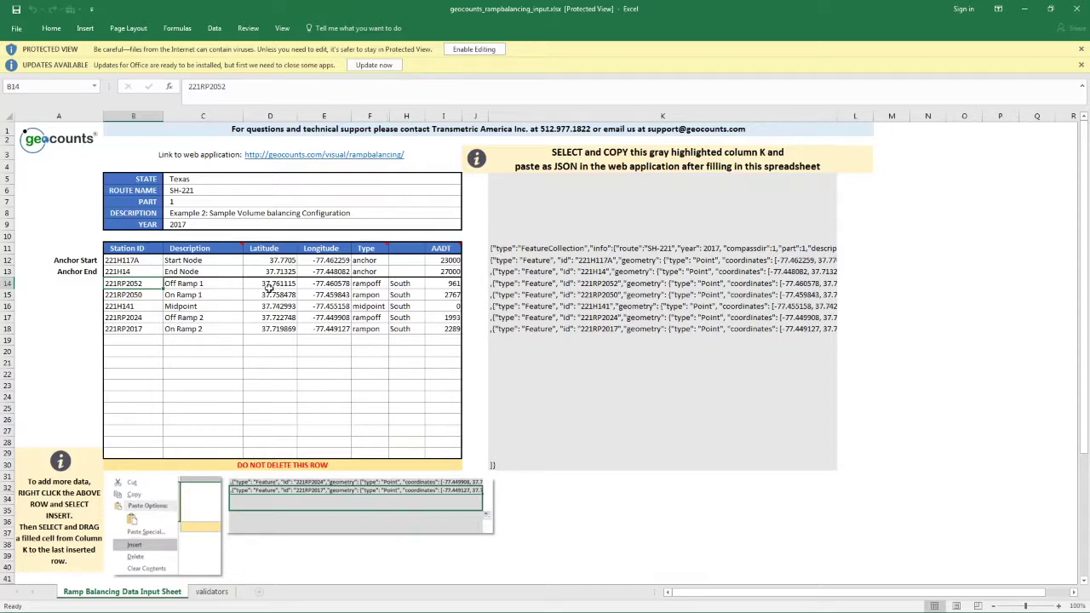
click(528, 248)
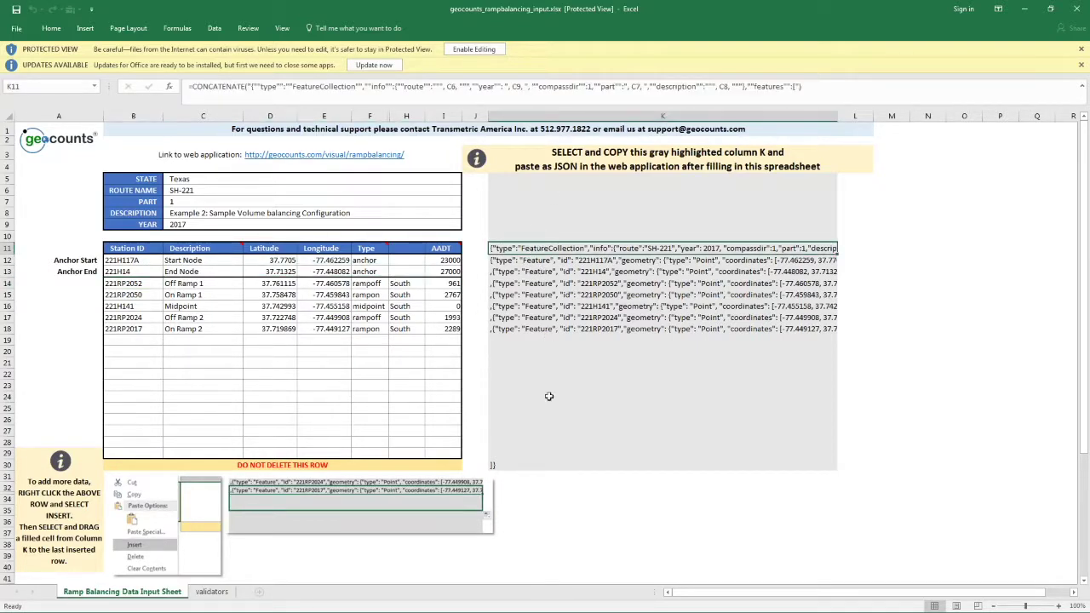
shift+click(520, 461)
key(ctrl+c)
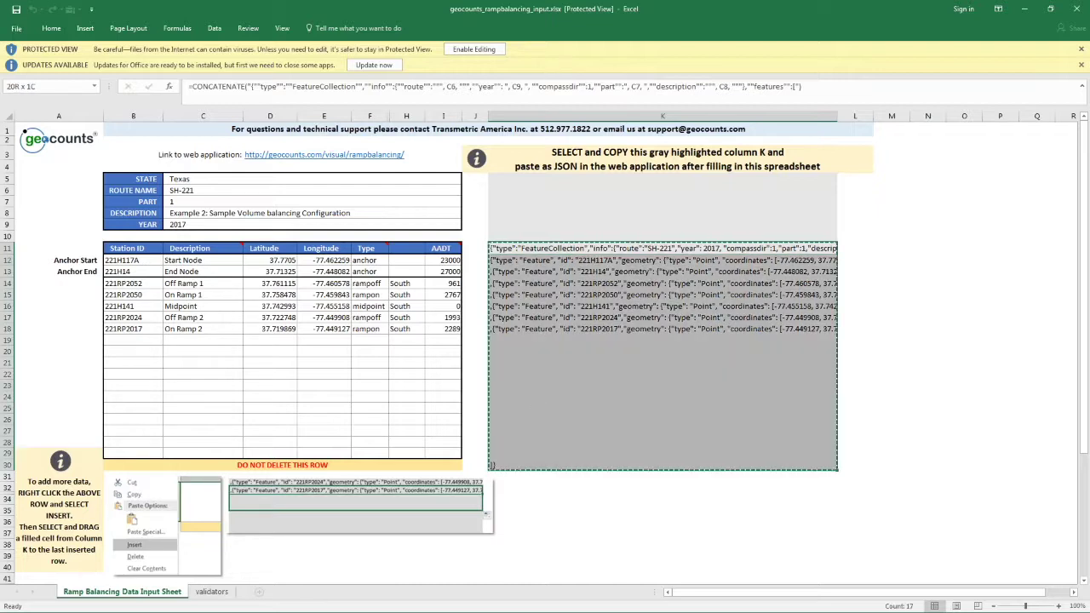
Switch back to the Ramp Balancing page, paste the copied SH-221 data as GeoJSON and import it, replacing the current analysis
click(1026, 11)
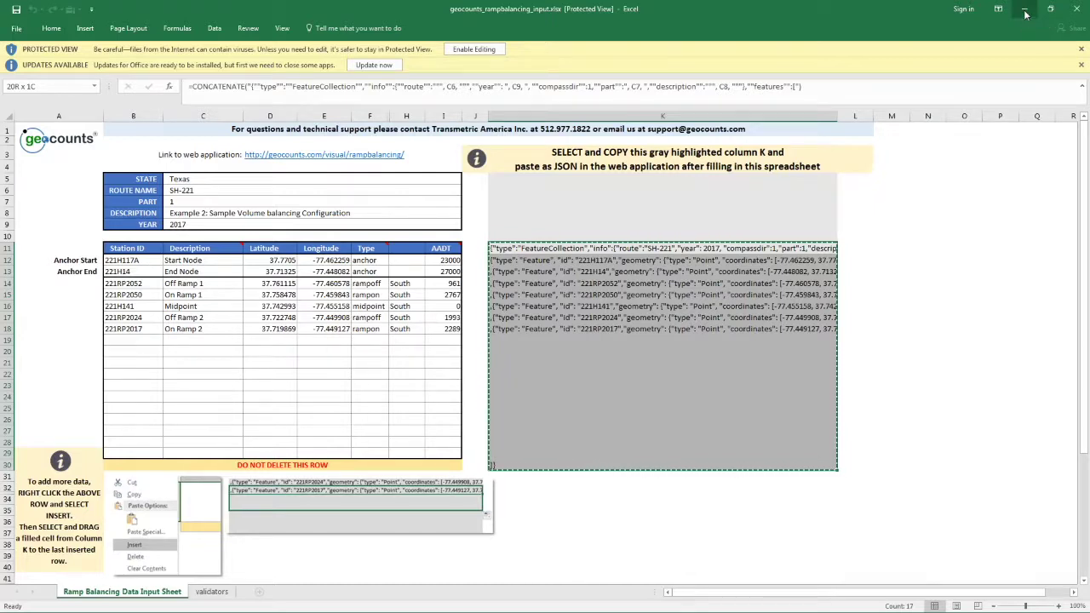
click(516, 208)
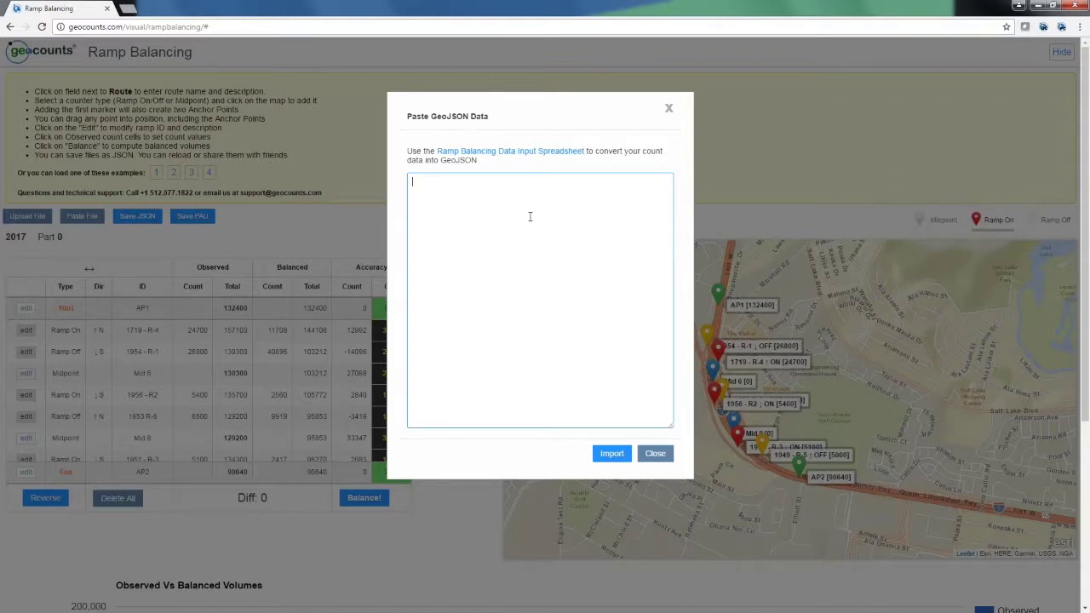
key(ctrl+v)
click(610, 456)
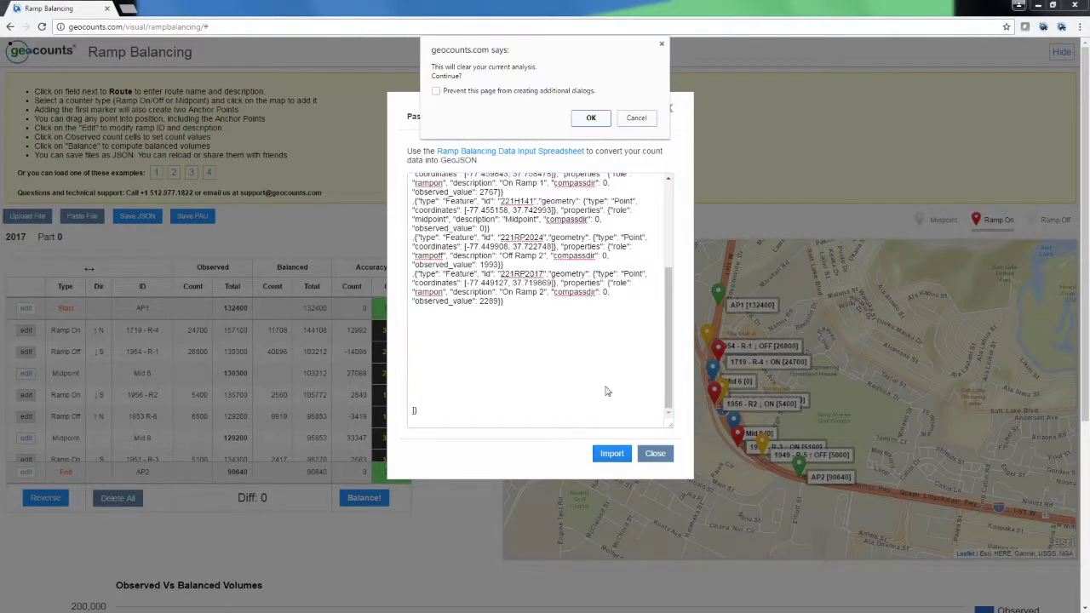
click(587, 118)
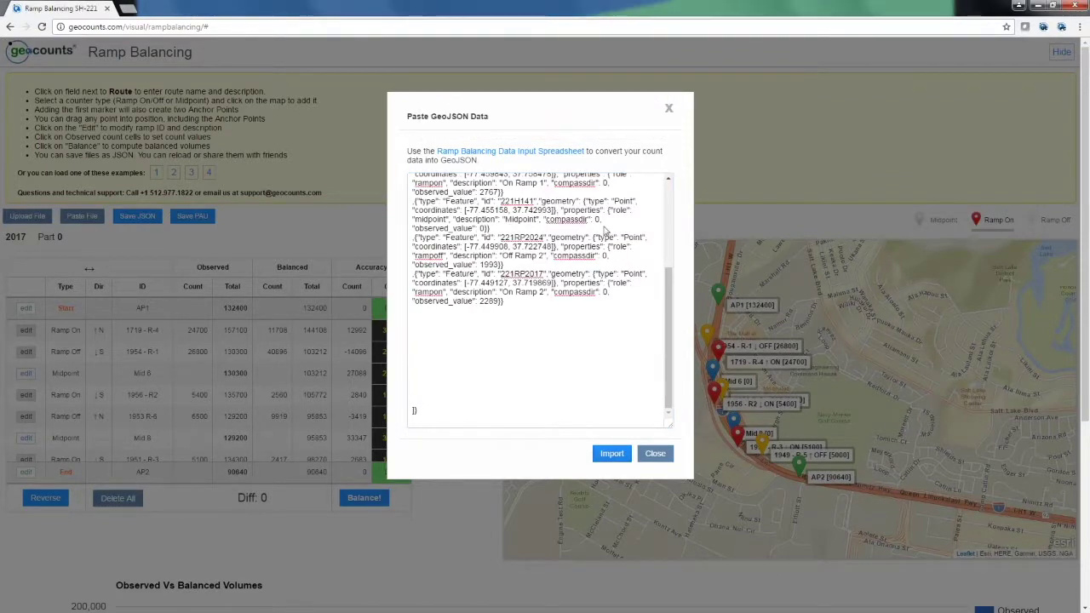